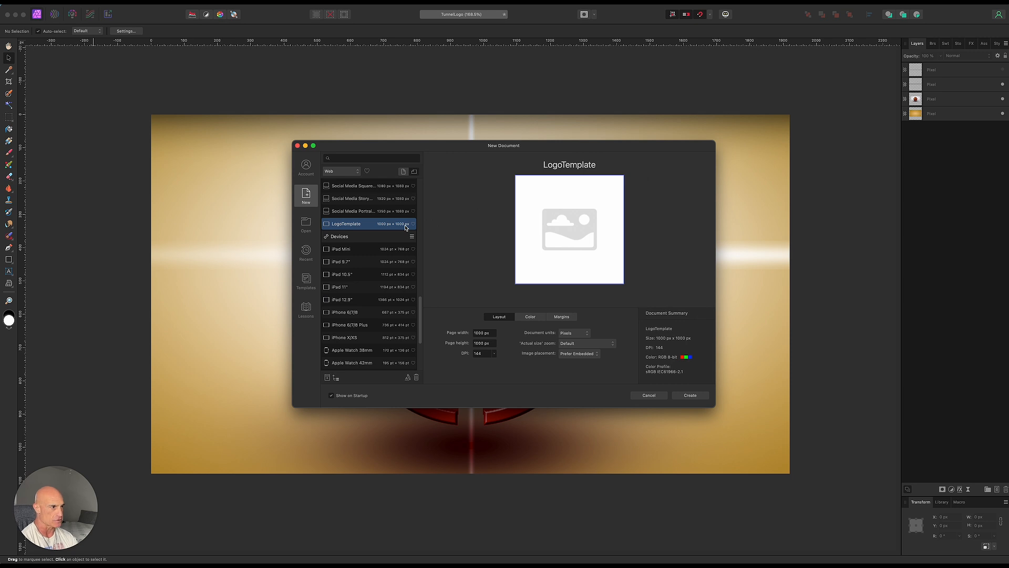
Step: Create a new 1000 × 1000 px document from the LogoTemplate preset
{"action": "left_click", "coordinate": [690, 397]}
{"action": "key", "text": "alt"}
{"action": "scroll", "coordinate": [520, 351], "scroll_direction": "down", "scroll_amount": 3}
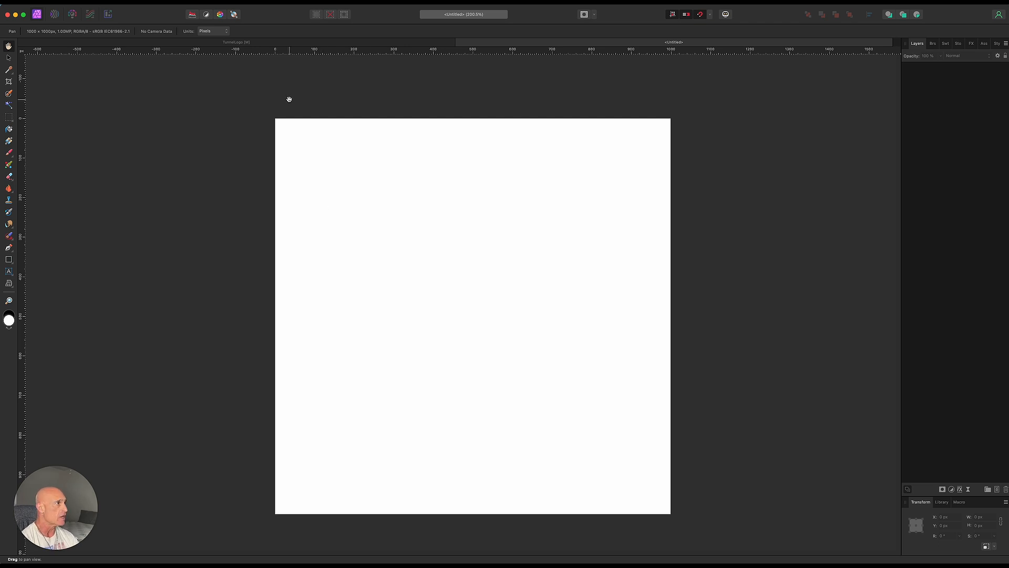
Step: Switch the document grid to Basic mode, enter 50 px spacing and show the grid
{"action": "left_click", "coordinate": [250, 4]}
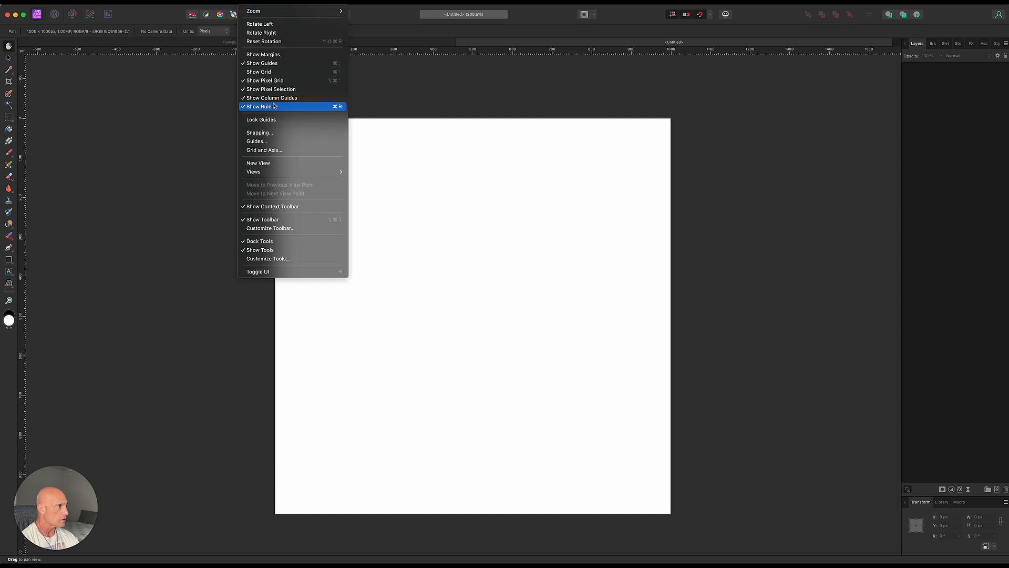
{"action": "left_click", "coordinate": [265, 151]}
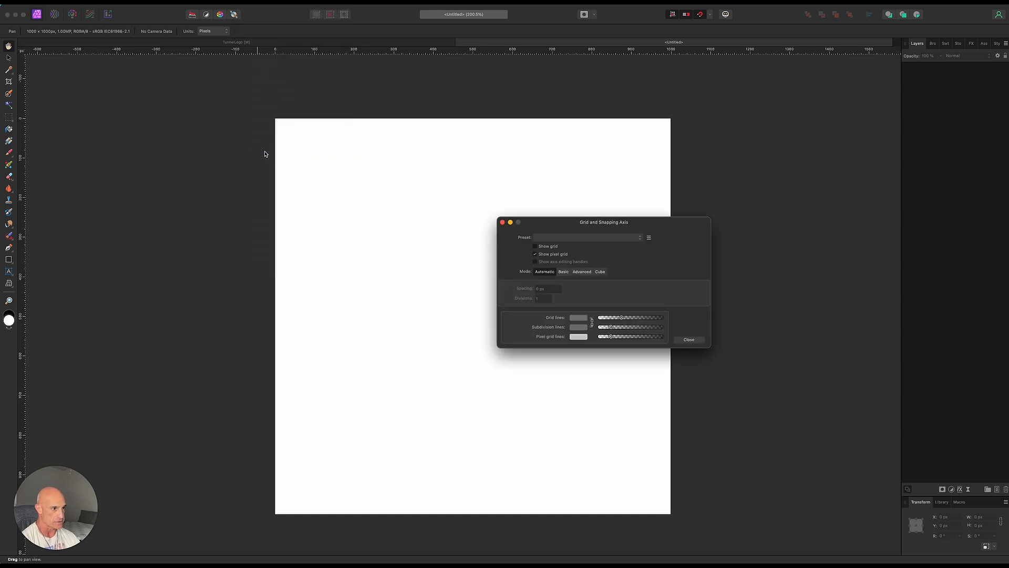
{"action": "left_click", "coordinate": [564, 272]}
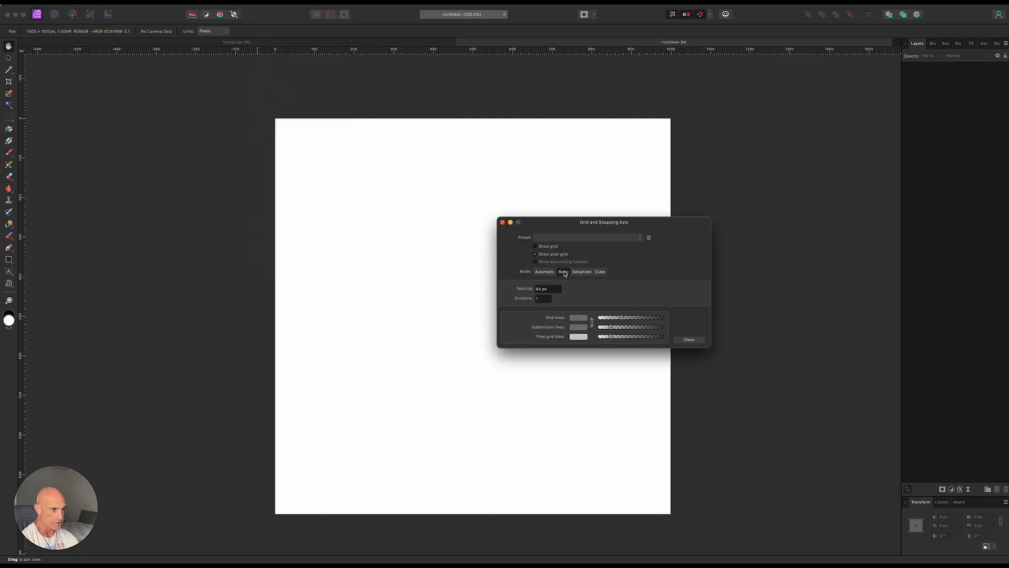
{"action": "double_click", "coordinate": [539, 290]}
{"action": "type", "text": "50"}
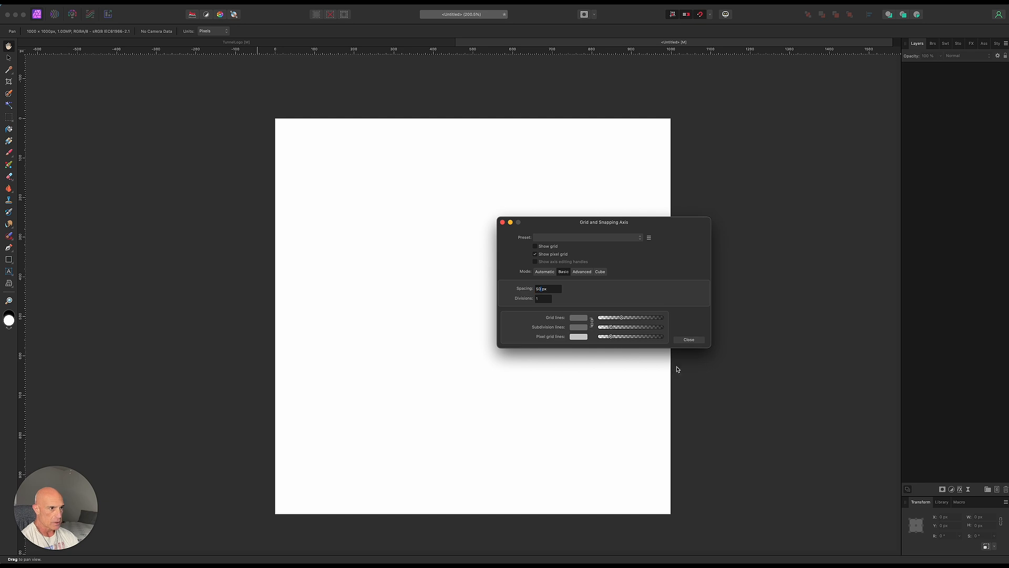
{"action": "left_click", "coordinate": [536, 247]}
{"action": "left_click", "coordinate": [689, 340]}
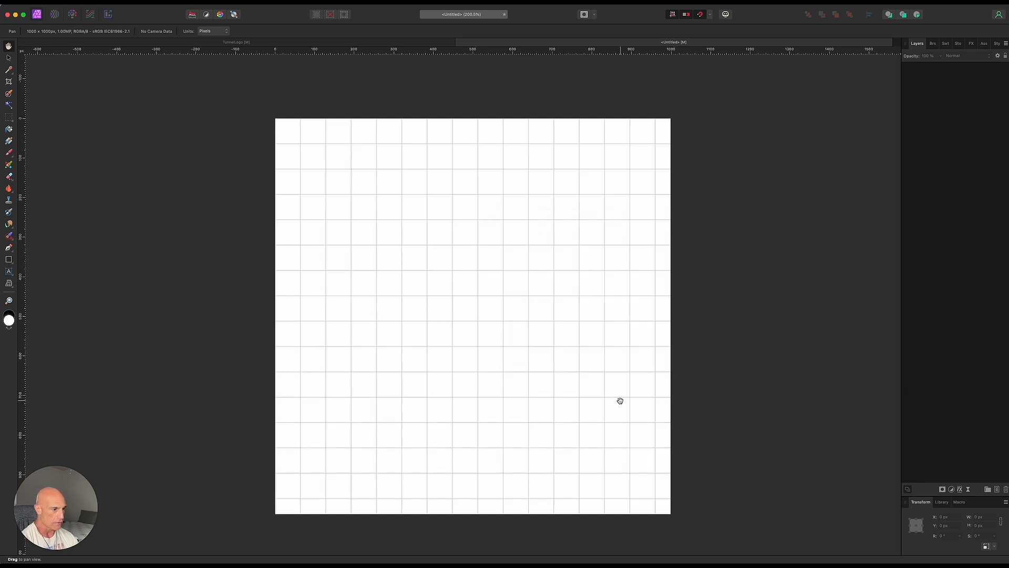
{"action": "scroll", "coordinate": [496, 394], "scroll_direction": "down", "scroll_amount": 2}
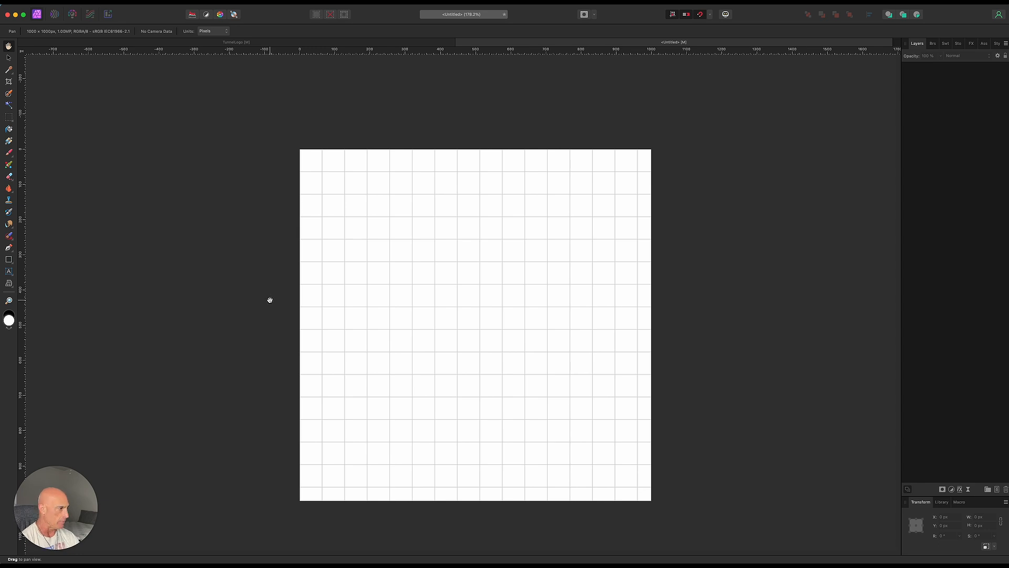
Step: Draw a donut about 896 px wide outward from the middle of the canvas and enlarge its hole radius to about 81%
{"action": "left_click", "coordinate": [9, 260]}
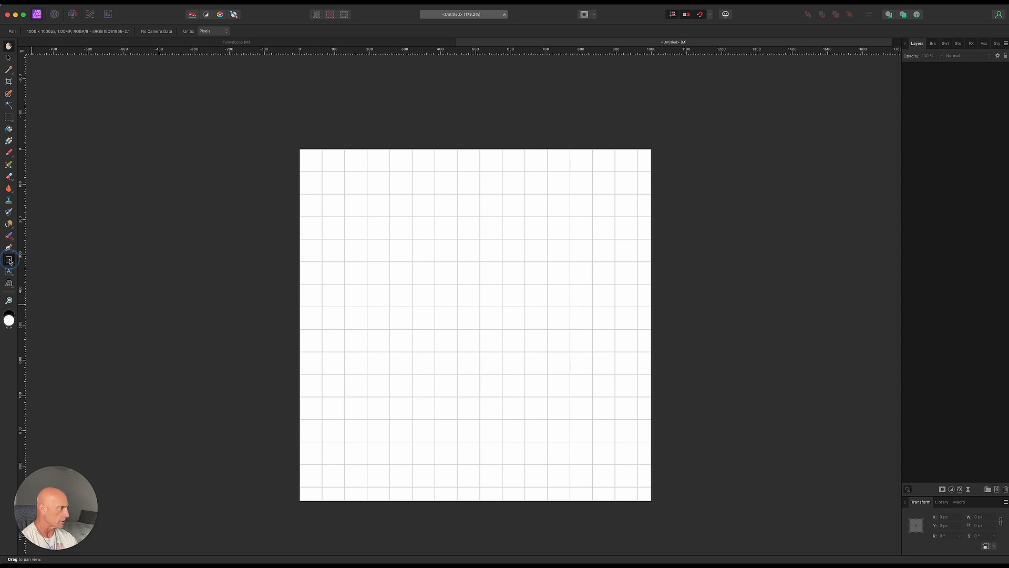
{"action": "left_click", "coordinate": [42, 364]}
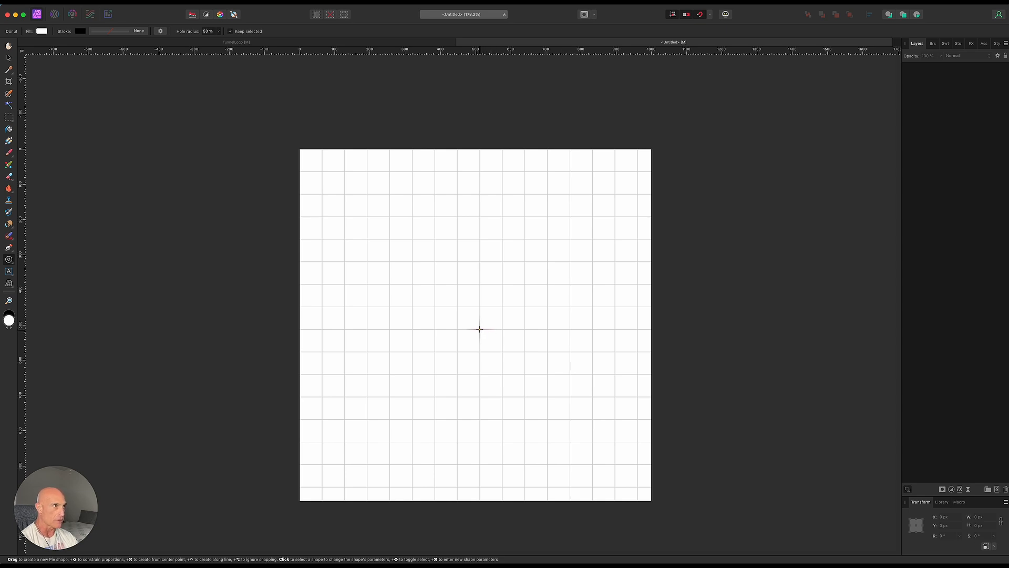
{"action": "left_click_drag", "start_coordinate": [479, 329], "coordinate": [690, 225]}
{"action": "left_click_drag", "start_coordinate": [424, 385], "coordinate": [389, 418]}
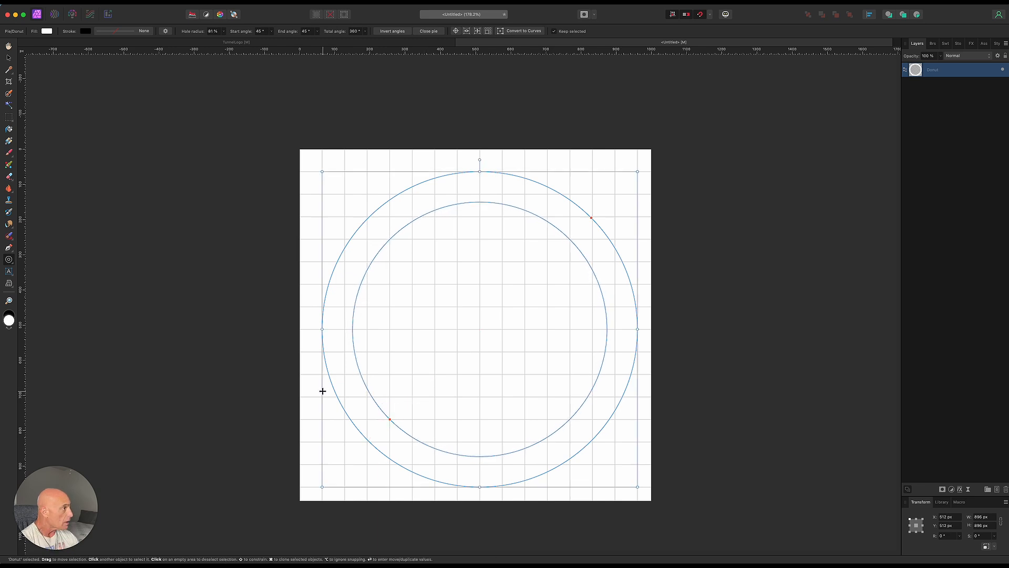
Step: Fill the donut with black, and rasterize and trim its layer
{"action": "left_click", "coordinate": [47, 33]}
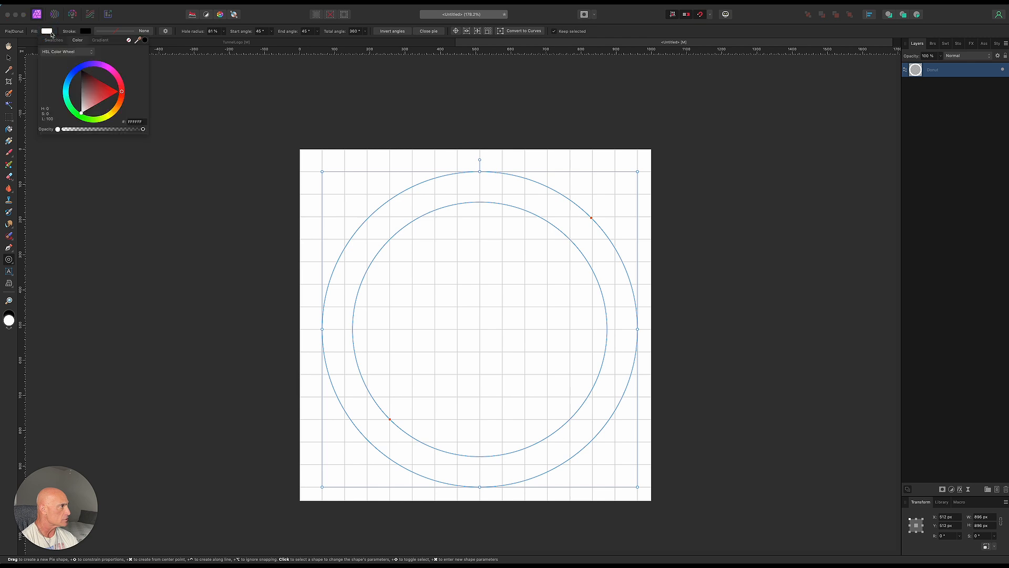
{"action": "left_click", "coordinate": [81, 73]}
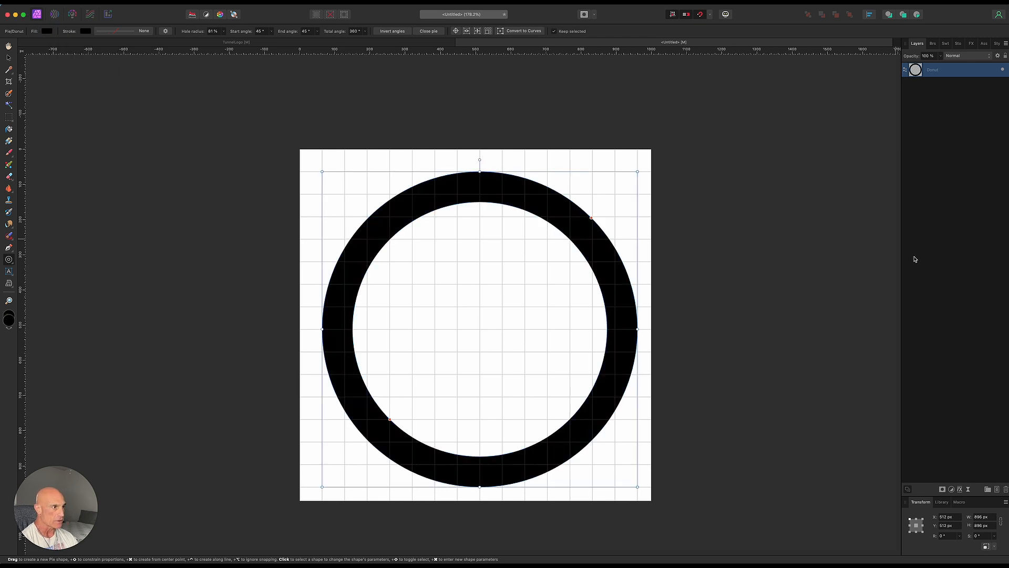
{"action": "right_click", "coordinate": [954, 72]}
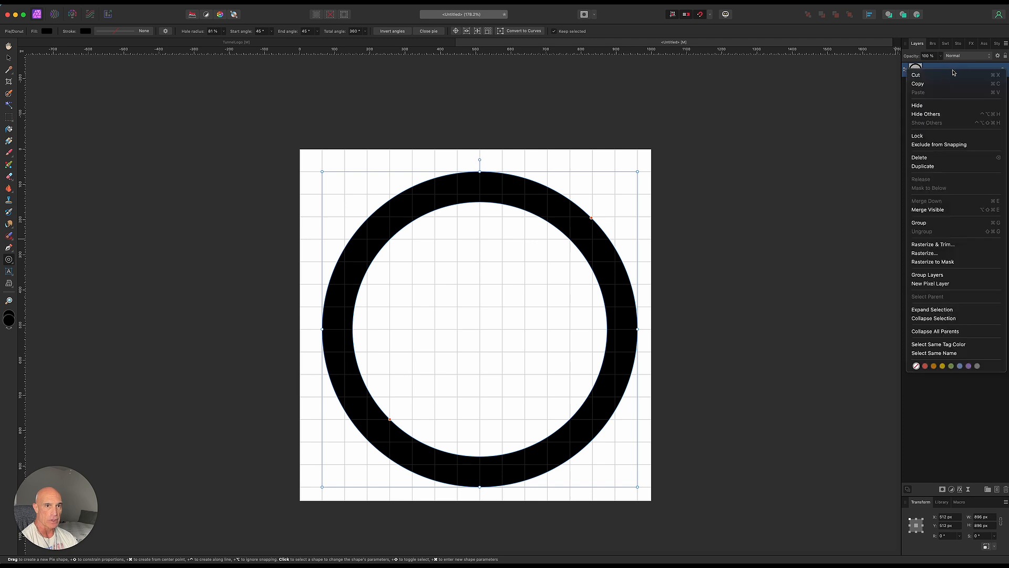
{"action": "left_click", "coordinate": [926, 245]}
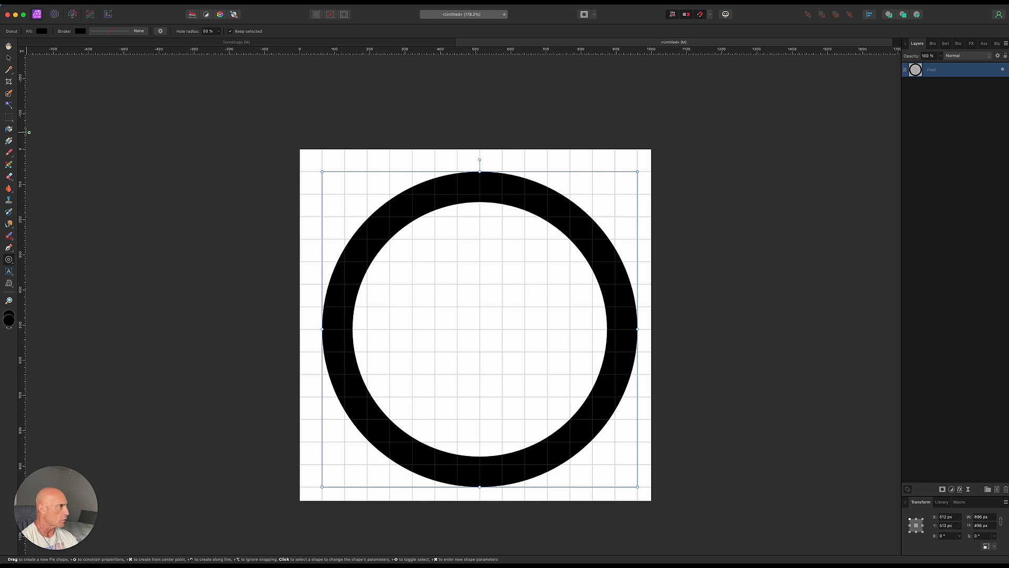
Step: Cut a horizontal band about 127 px high and a vertical band through the ring's bottom, using added rectangular marquee selections, and deselect
{"action": "left_click", "coordinate": [9, 117]}
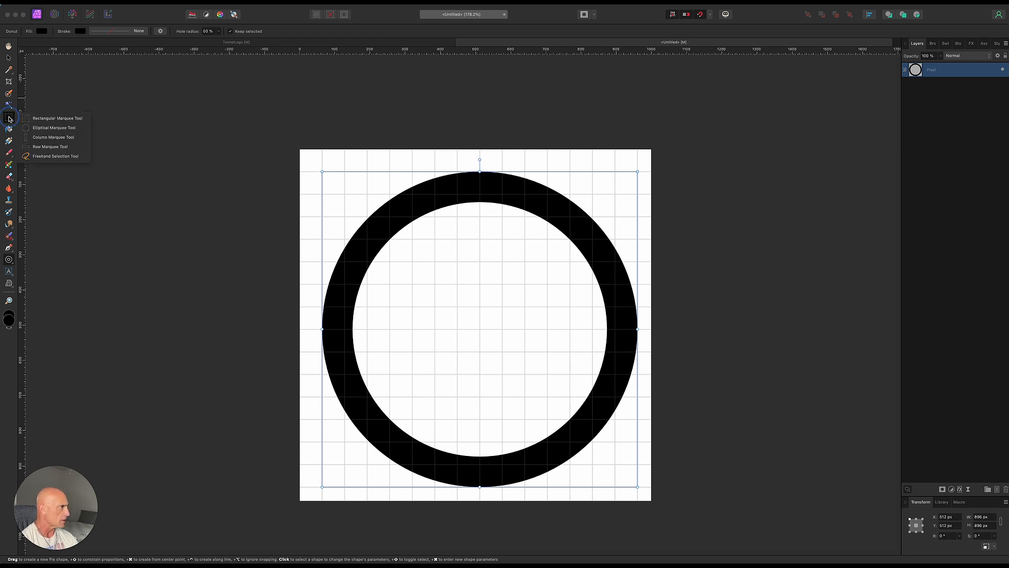
{"action": "left_click", "coordinate": [50, 118]}
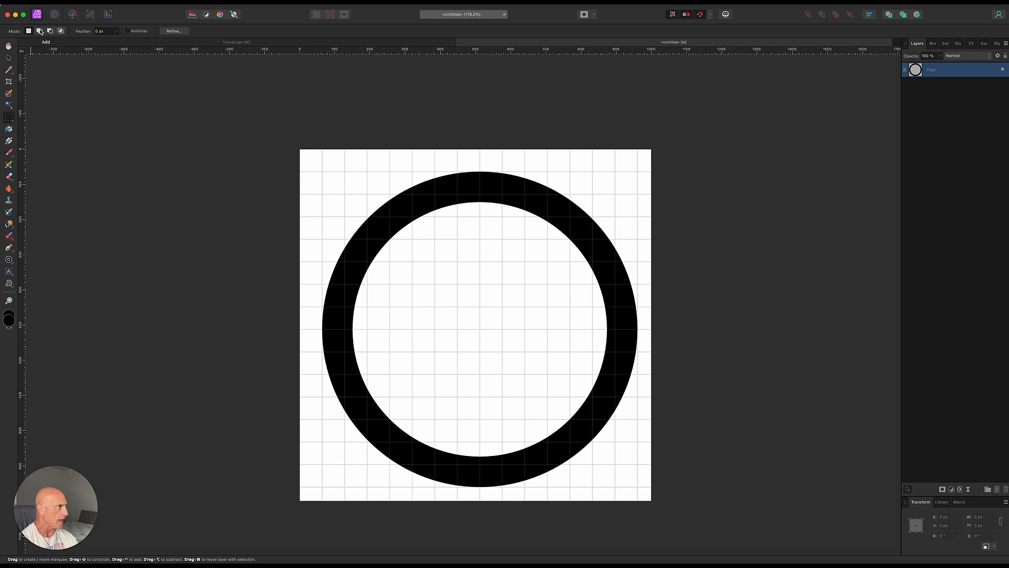
{"action": "left_click", "coordinate": [39, 31]}
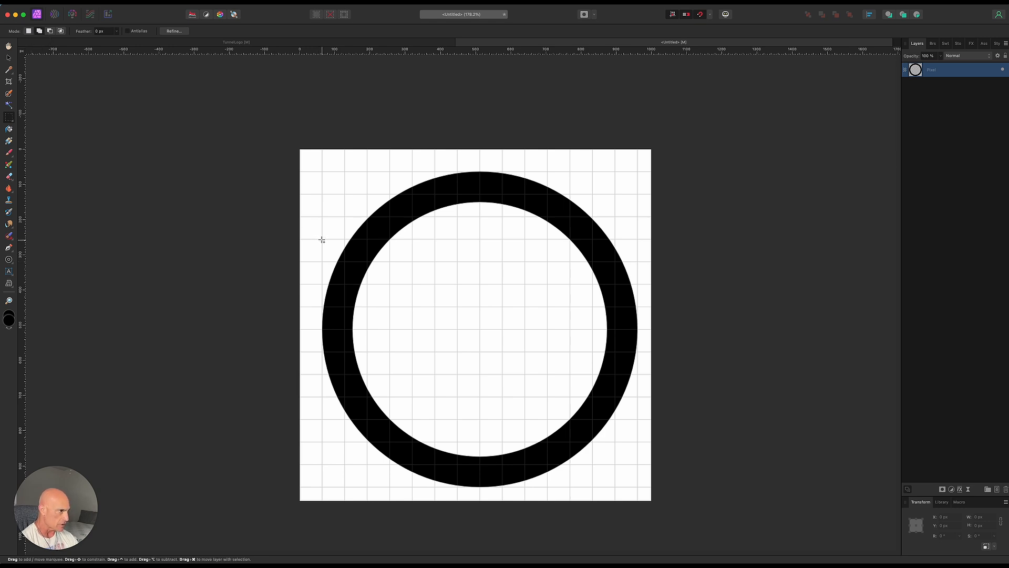
{"action": "left_click_drag", "start_coordinate": [322, 239], "coordinate": [639, 284]}
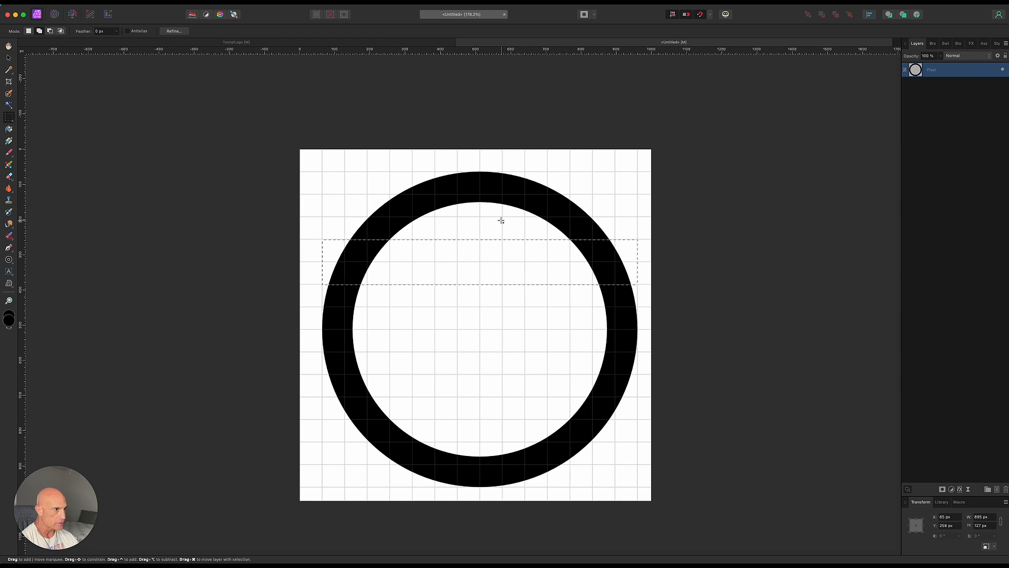
{"action": "left_click_drag", "start_coordinate": [502, 217], "coordinate": [457, 495]}
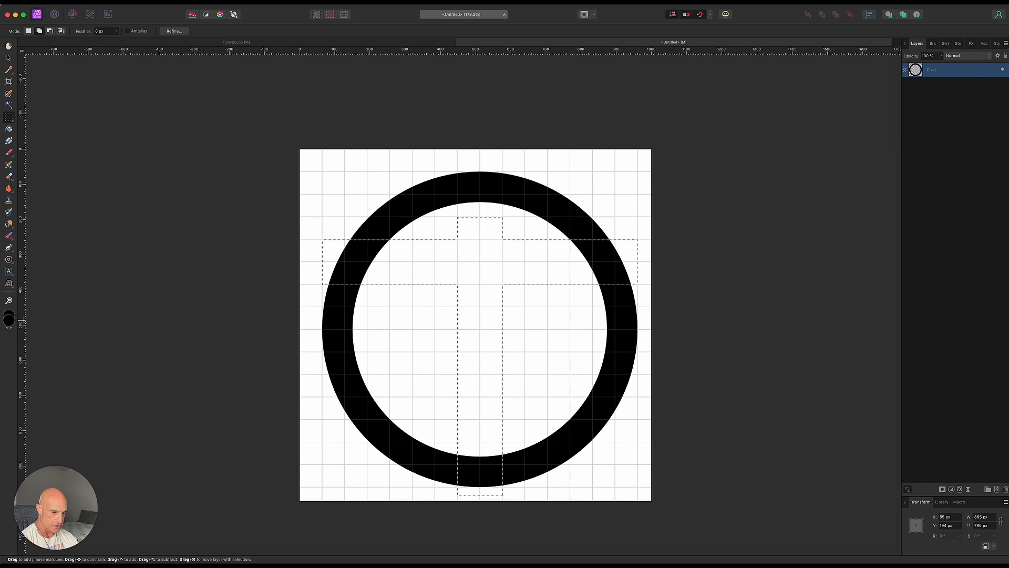
{"action": "key", "text": "BackSpace"}
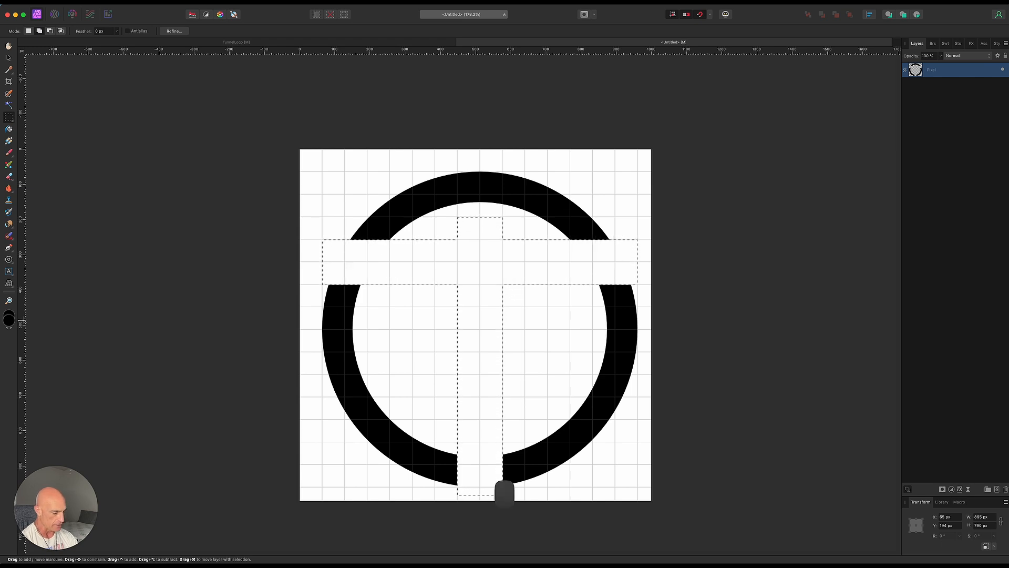
{"action": "key", "text": "super+d"}
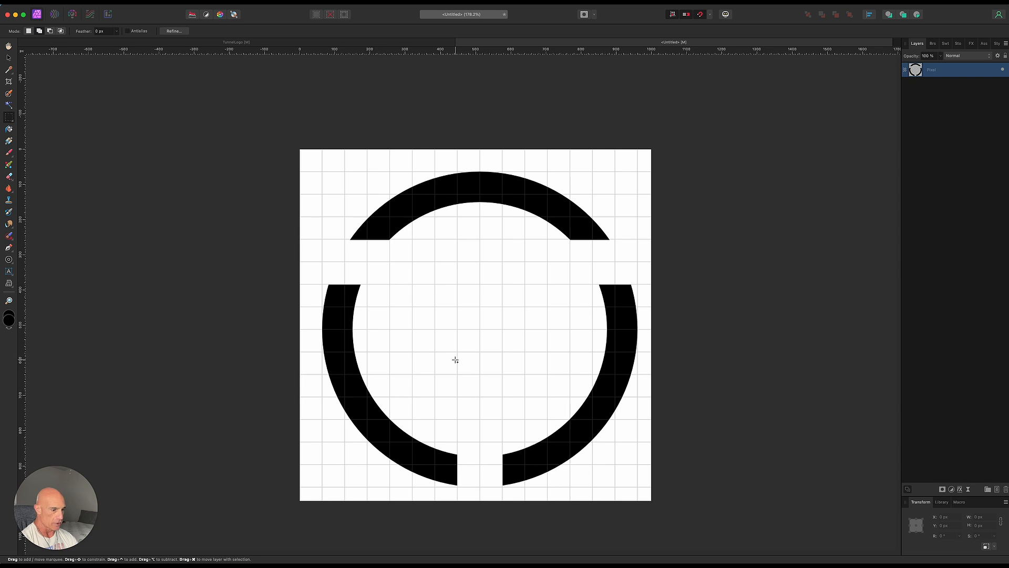
Step: Draw a second black donut about 654 px wide, concentric inside the cut ring, and widen its hole into a thin ring
{"action": "left_click", "coordinate": [8, 261]}
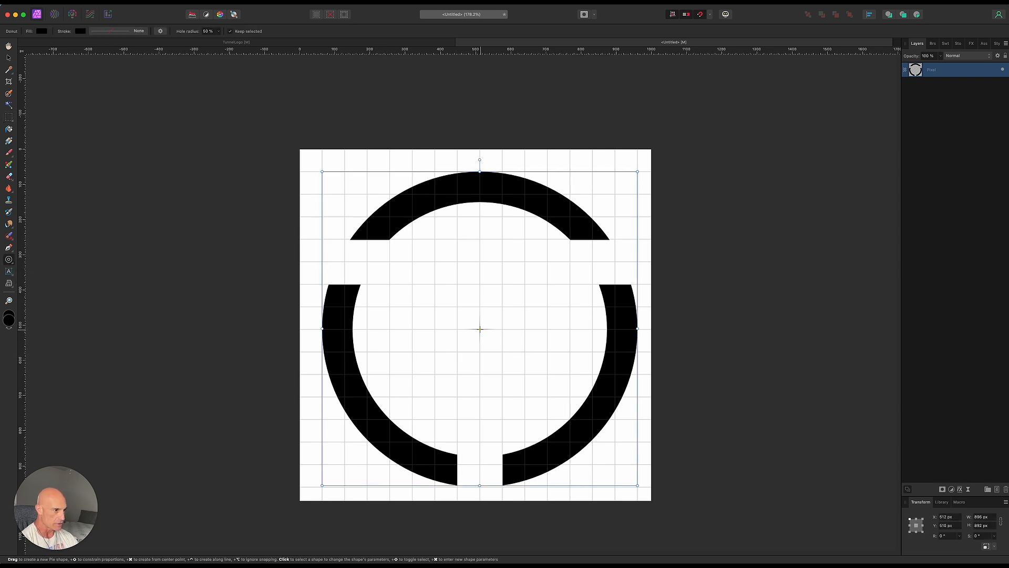
{"action": "left_click_drag", "start_coordinate": [480, 329], "coordinate": [669, 288]}
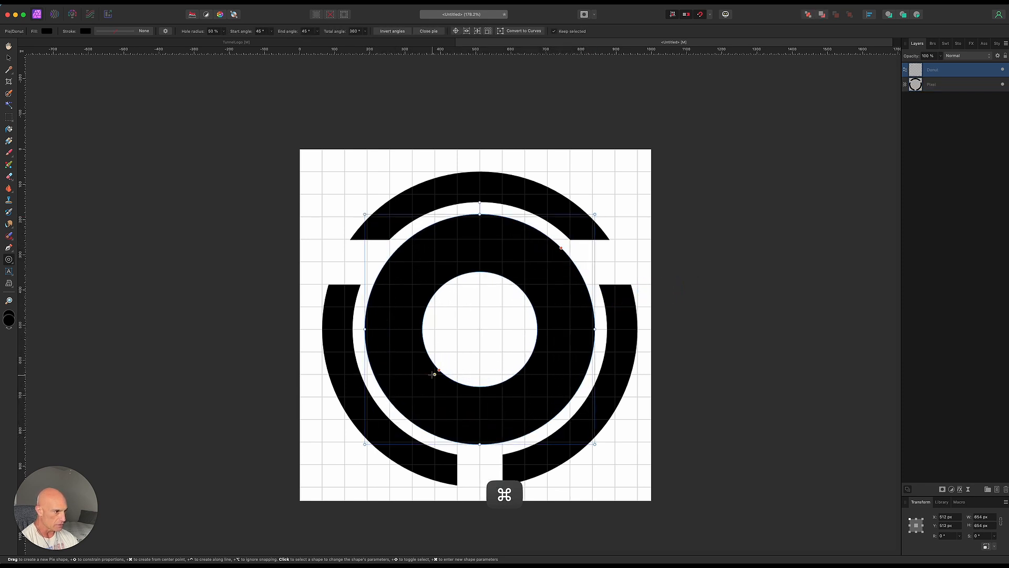
{"action": "left_click_drag", "start_coordinate": [439, 369], "coordinate": [406, 404]}
{"action": "key", "text": "v"}
{"action": "left_click", "coordinate": [239, 246]}
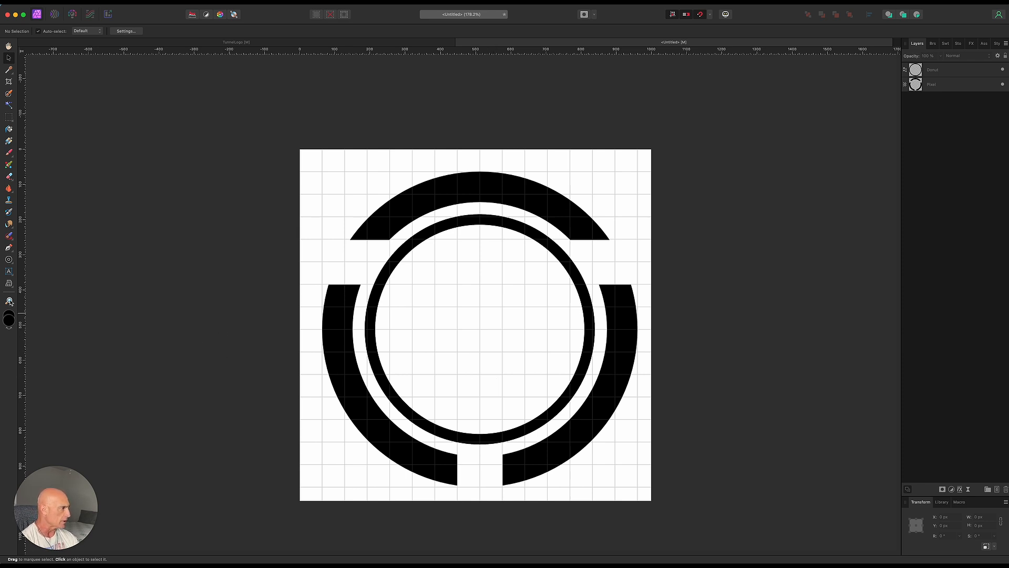
Step: Add the letter H as artistic text about 273 px tall inside the inner ring
{"action": "left_click", "coordinate": [9, 271]}
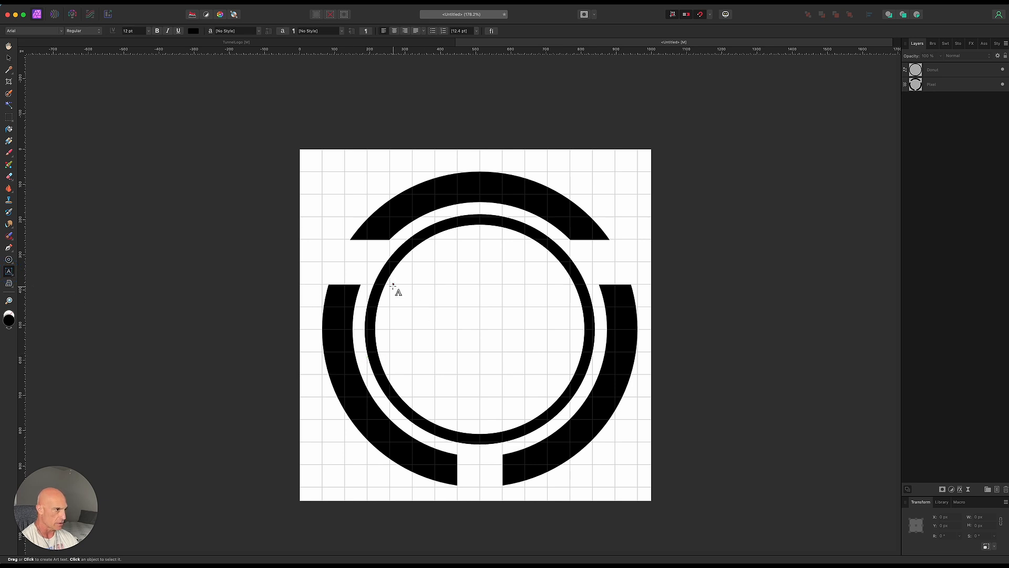
{"action": "left_click_drag", "start_coordinate": [400, 279], "coordinate": [443, 374]}
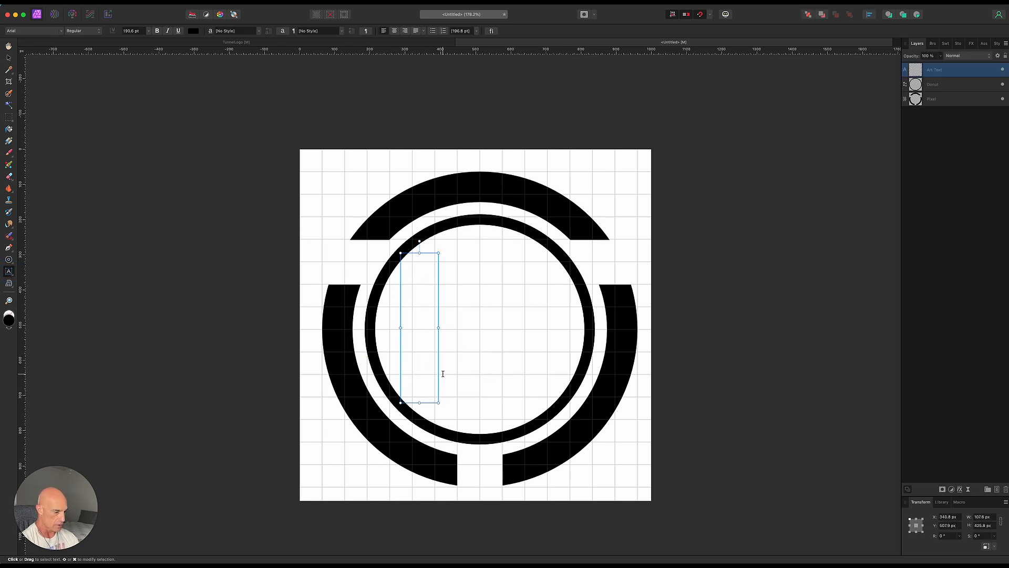
{"action": "type", "text": "H"}
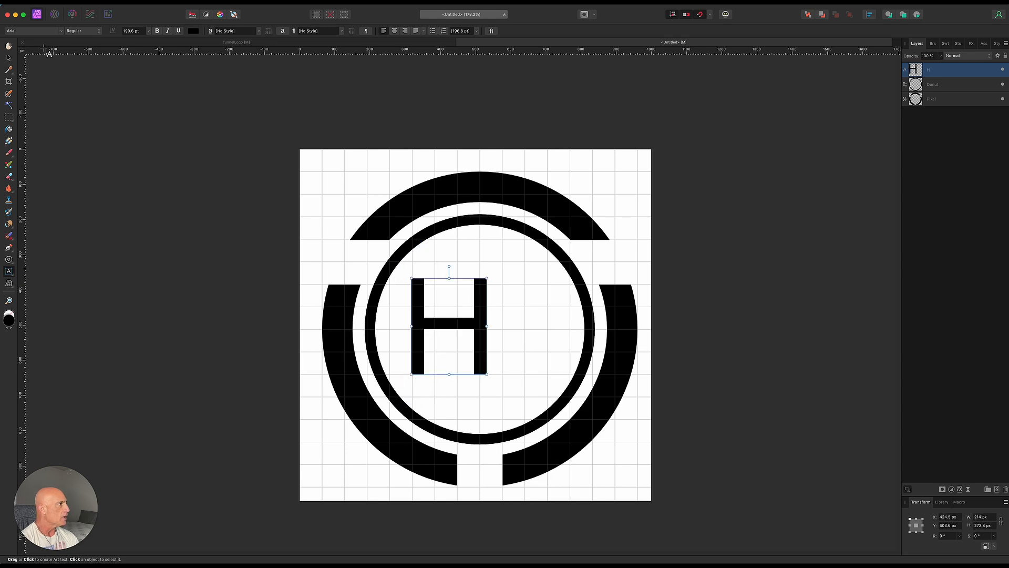
{"action": "key", "text": "Escape"}
{"action": "left_click", "coordinate": [9, 59]}
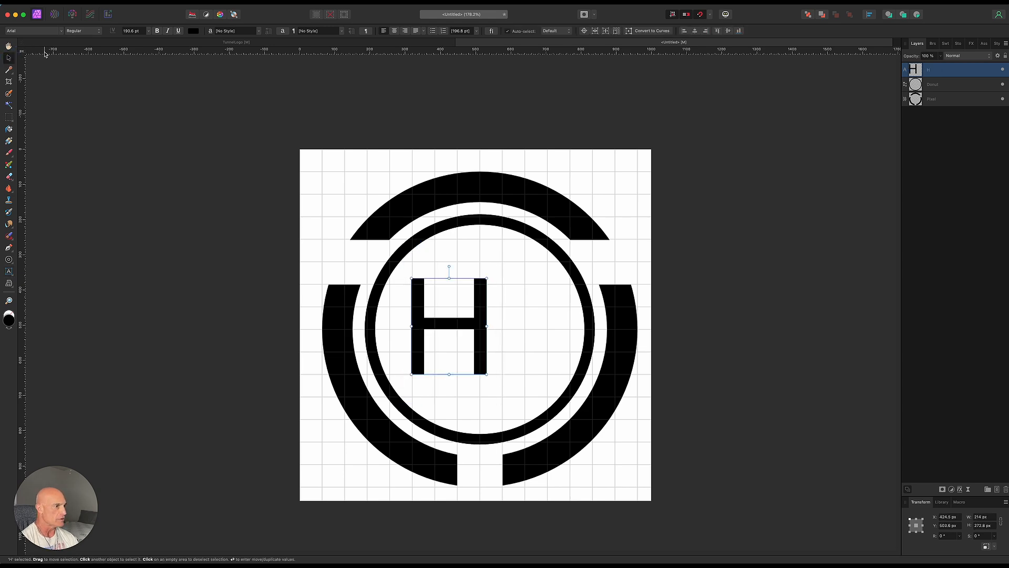
Step: Set the H's font to Shree Devanagari 714
{"action": "left_click", "coordinate": [36, 30]}
{"action": "scroll", "coordinate": [132, 463], "scroll_direction": "down", "scroll_amount": 15}
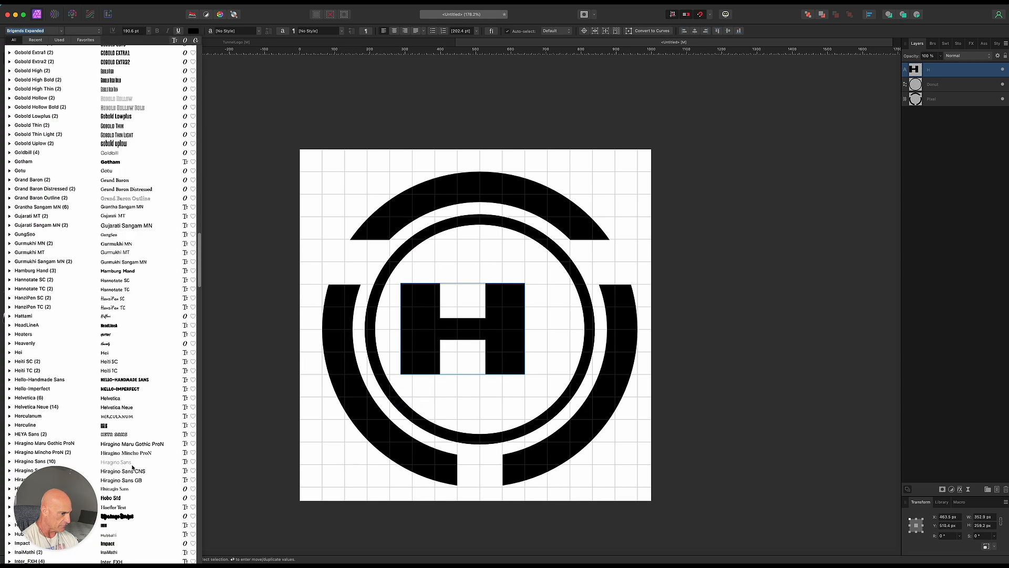
{"action": "scroll", "coordinate": [132, 466], "scroll_direction": "down", "scroll_amount": 15}
{"action": "left_click", "coordinate": [116, 462]}
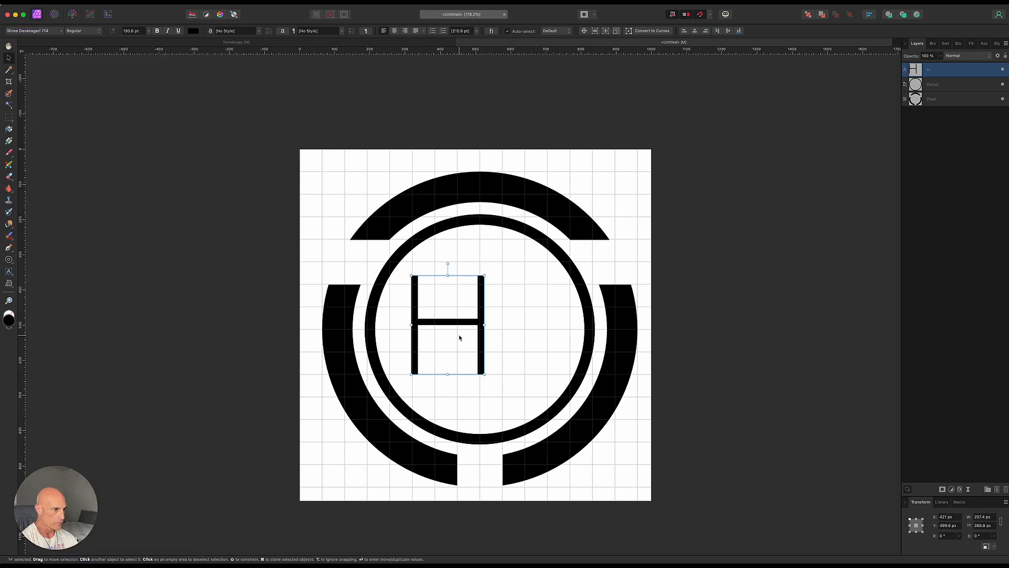
Step: Shift the H about 25 px to the left and place a duplicate of it directly to its right
{"action": "left_click_drag", "start_coordinate": [450, 324], "coordinate": [440, 324]}
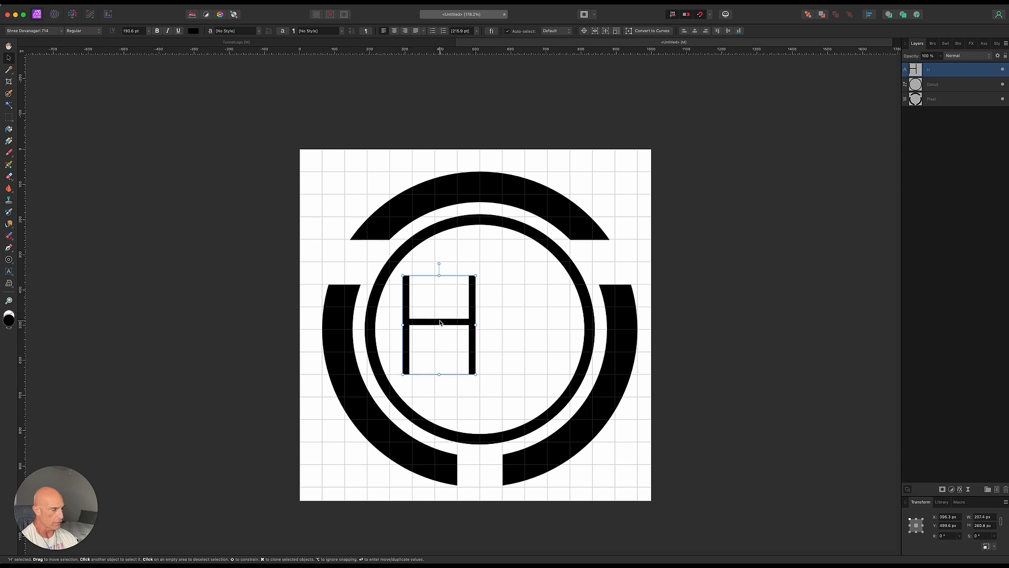
{"action": "left_click_drag", "start_coordinate": [439, 324], "coordinate": [511, 324]}
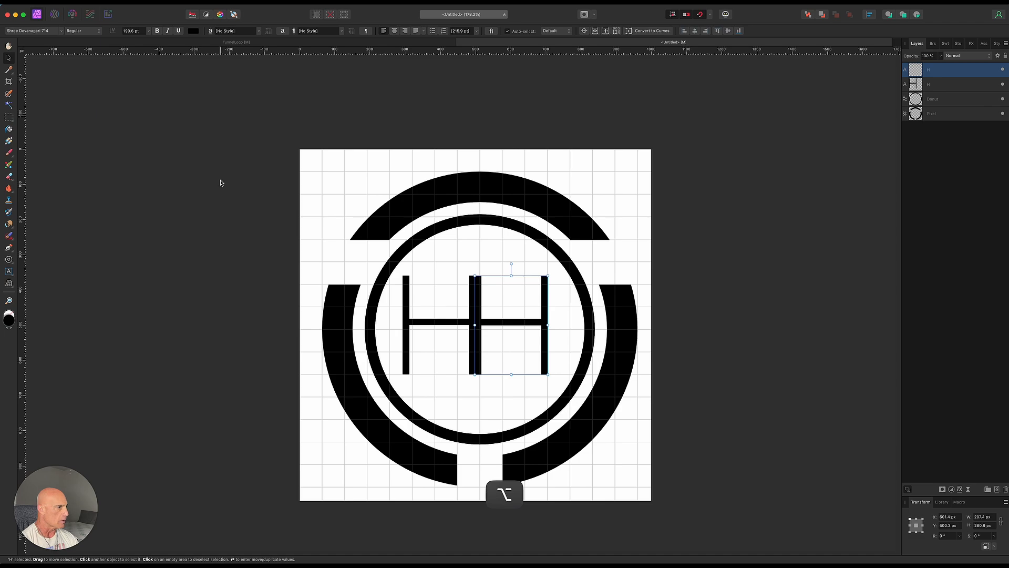
Step: Set the right-hand H's font to Futura XBlk BT Extra Black
{"action": "left_click", "coordinate": [43, 31]}
{"action": "scroll", "coordinate": [116, 326], "scroll_direction": "down", "scroll_amount": 5}
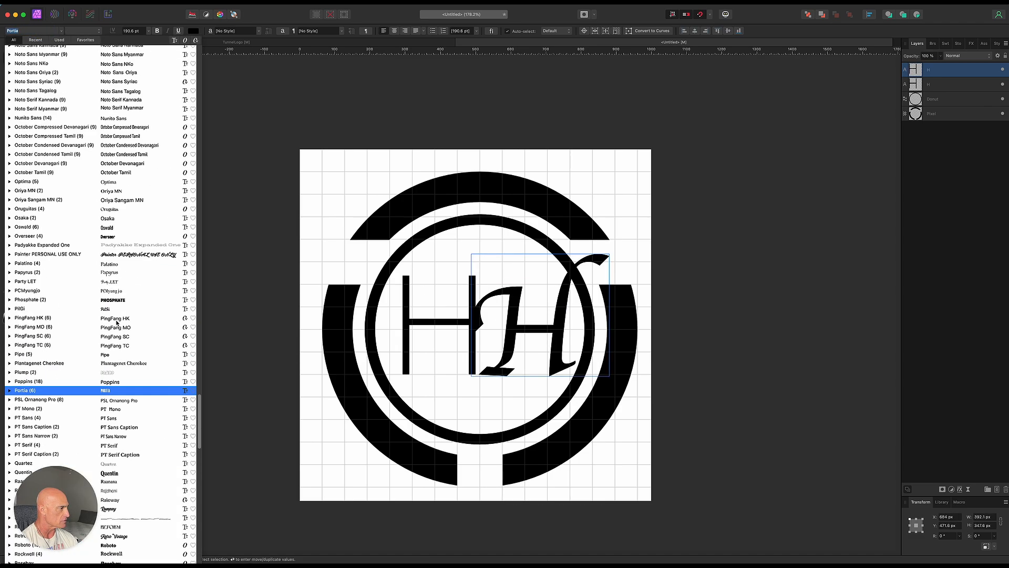
{"action": "scroll", "coordinate": [116, 326], "scroll_direction": "up", "scroll_amount": 15}
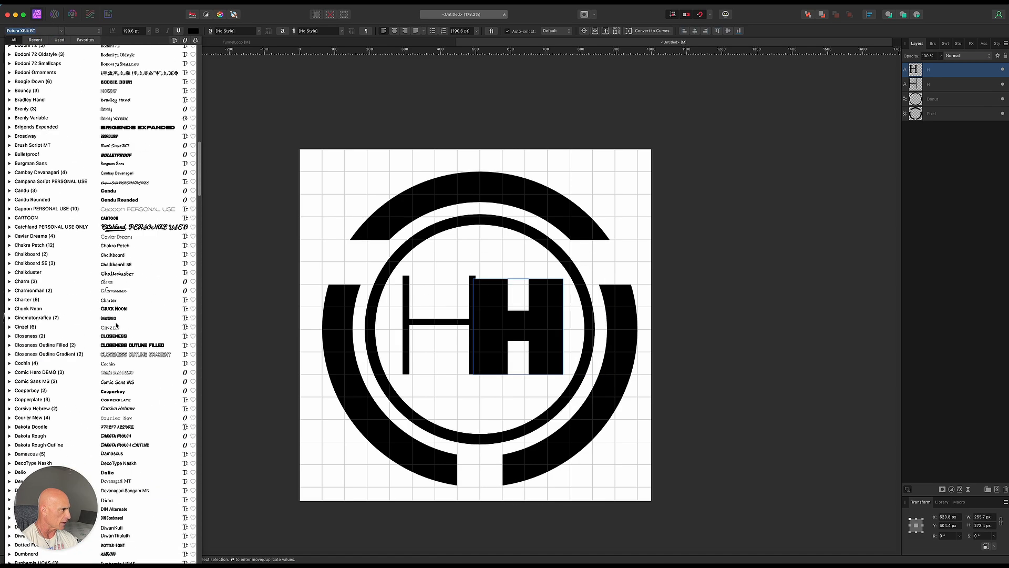
{"action": "scroll", "coordinate": [117, 325], "scroll_direction": "down", "scroll_amount": 10}
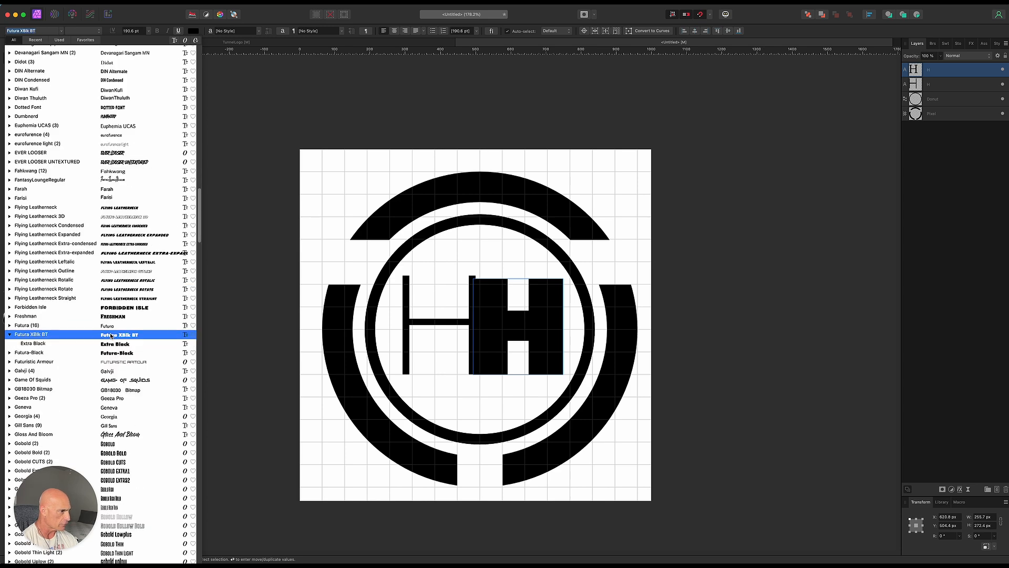
{"action": "left_click", "coordinate": [115, 345]}
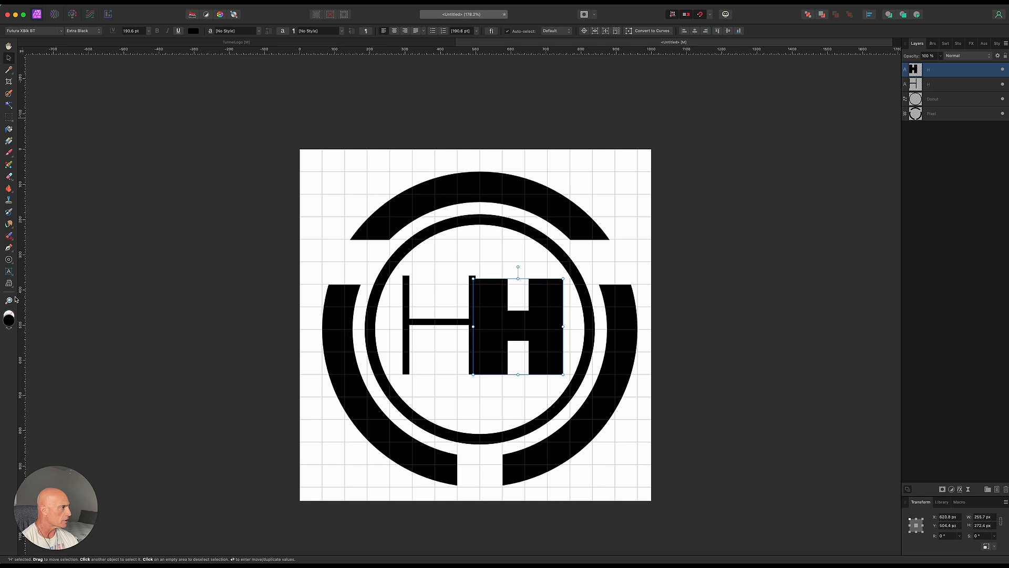
Step: Replace the right-hand H with a K and stretch it upward to match the left H's height
{"action": "double_click", "coordinate": [555, 331]}
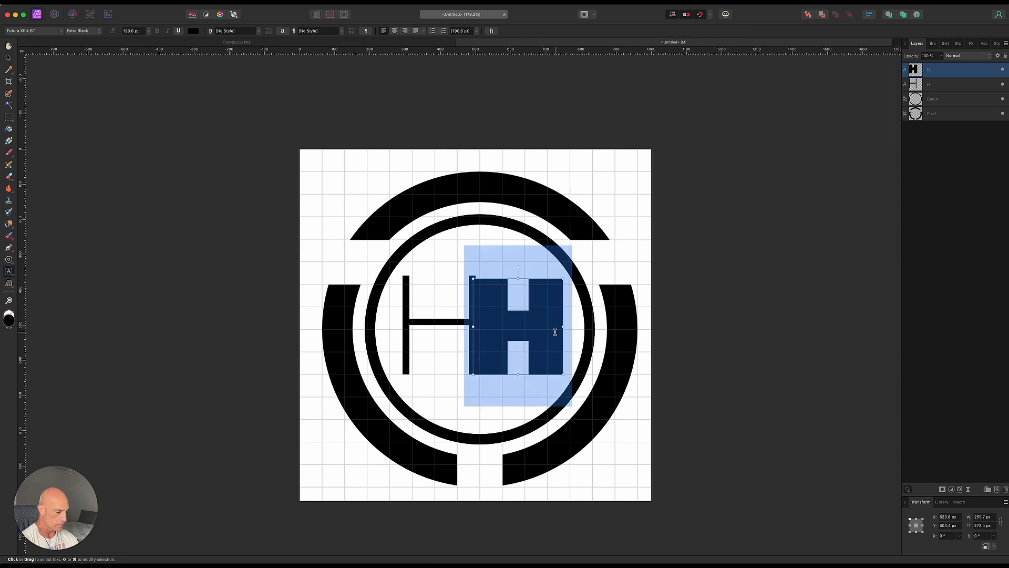
{"action": "type", "text": "K"}
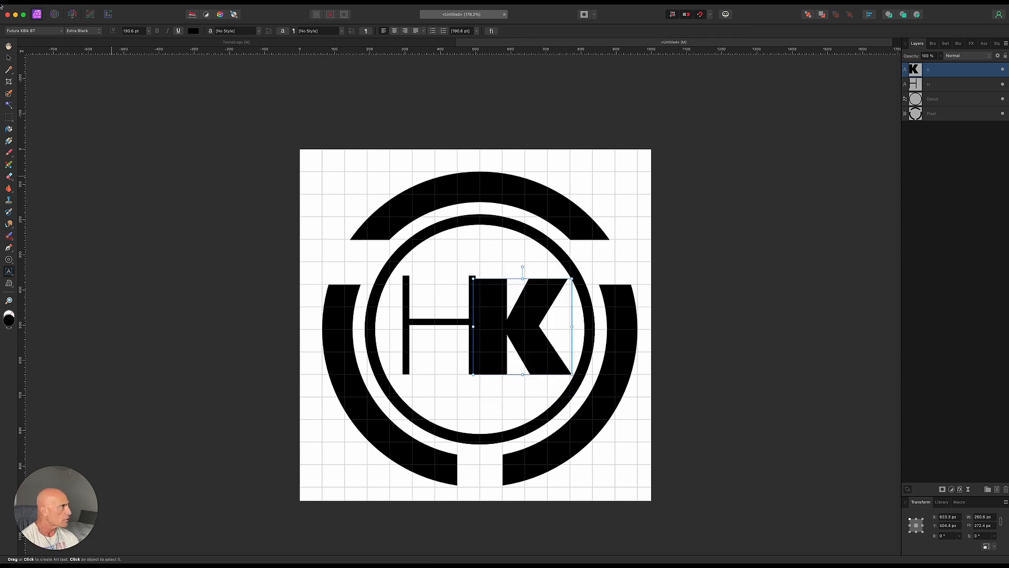
{"action": "mouse_move", "coordinate": [1, 5]}
{"action": "left_click", "coordinate": [162, 182]}
{"action": "left_click", "coordinate": [8, 57]}
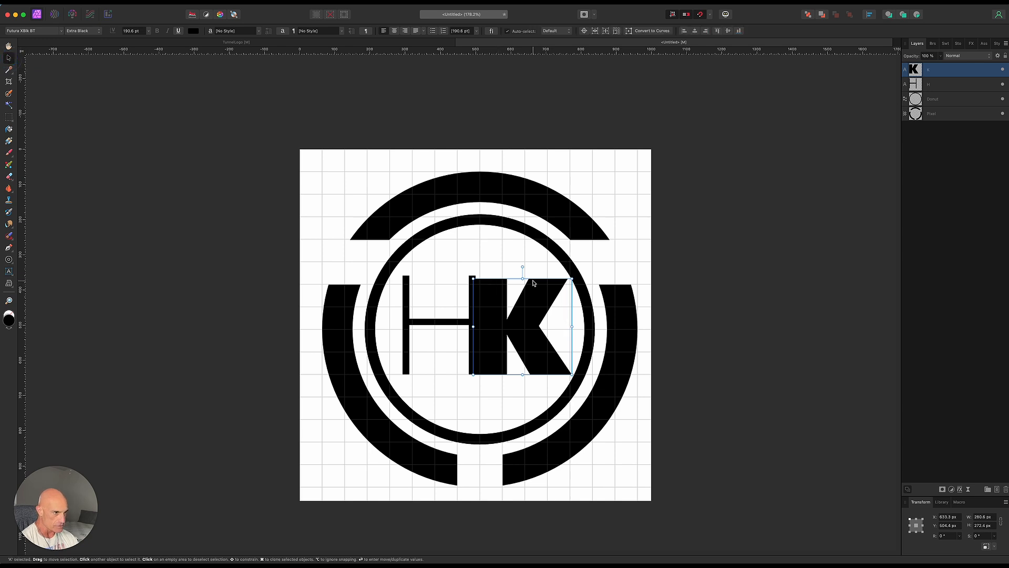
{"action": "left_click_drag", "start_coordinate": [522, 277], "coordinate": [522, 275]}
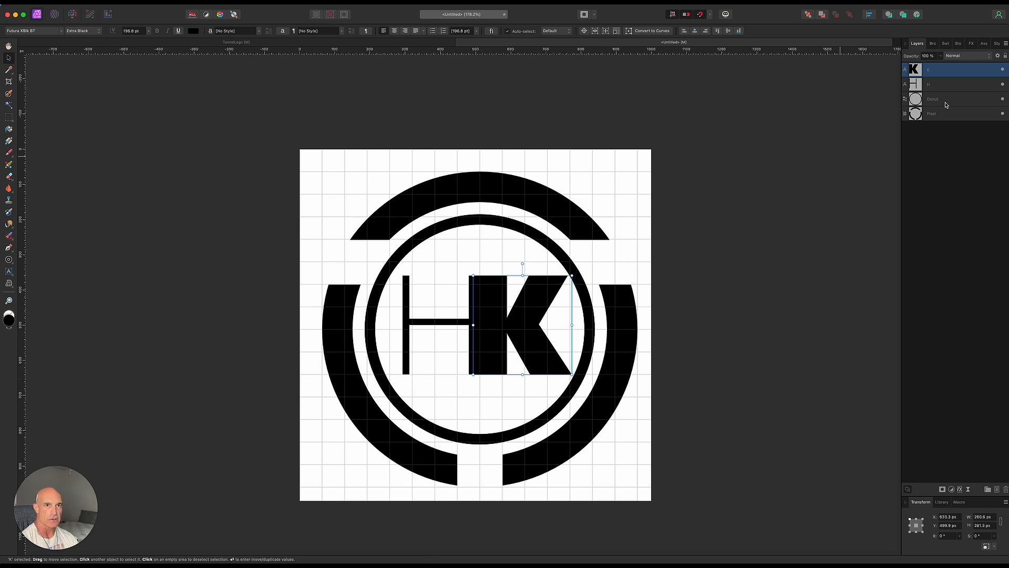
Step: Group the H and K text layers and rasterize and trim the group into one pixel layer
{"action": "left_click", "coordinate": [955, 87], "text": "shift"}
{"action": "right_click", "coordinate": [954, 87]}
{"action": "left_click", "coordinate": [930, 208]}
{"action": "right_click", "coordinate": [934, 70]}
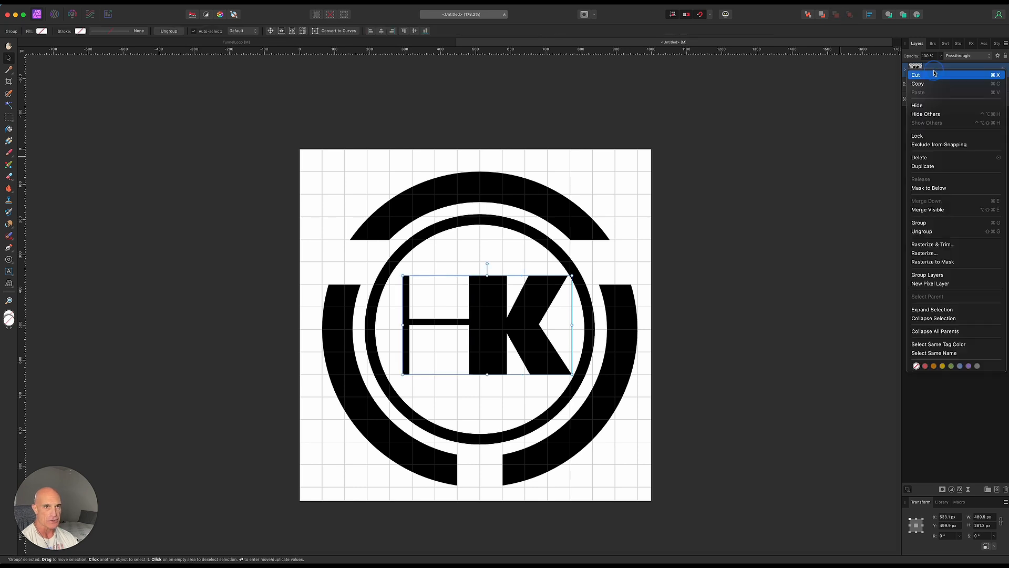
{"action": "left_click", "coordinate": [932, 244]}
Step: Nudge the HK lettering 17 px to the left inside the inner ring
{"action": "key", "text": "Left"}
{"action": "key", "text": "Left"}
{"action": "key", "text": "Left"}
{"action": "key", "text": "Left"}
{"action": "key", "text": "Left"}
{"action": "key", "text": "Left"}
{"action": "key", "text": "Left"}
{"action": "key", "text": "Left"}
{"action": "key", "text": "Left"}
{"action": "key", "text": "Left"}
{"action": "key", "text": "Left"}
{"action": "key", "text": "Left"}
{"action": "key", "text": "Left"}
{"action": "key", "text": "Left"}
{"action": "key", "text": "Left"}
{"action": "key", "text": "Left"}
{"action": "key", "text": "Left"}
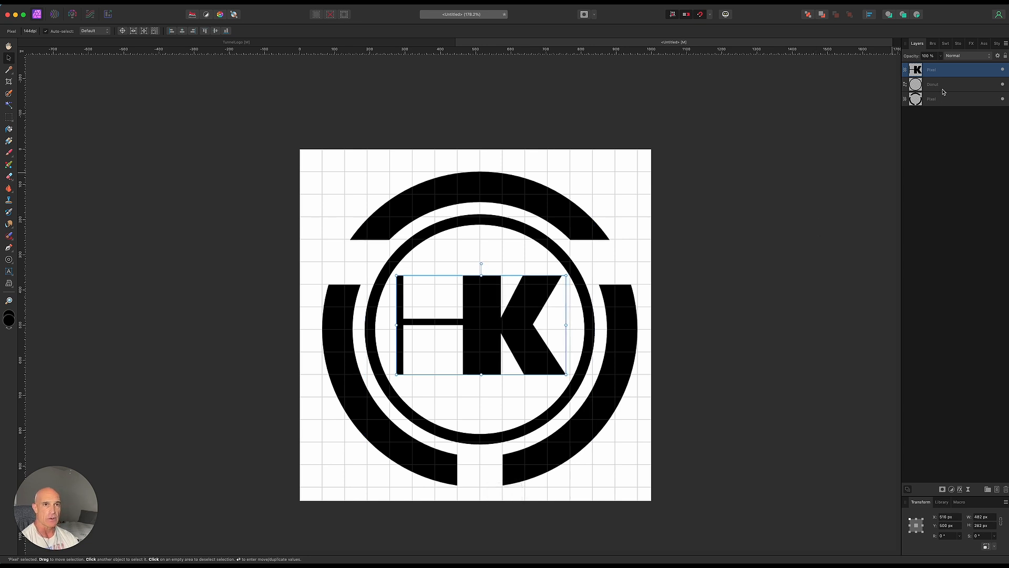
Step: Rasterize and trim the thin inner donut
{"action": "left_click", "coordinate": [942, 85]}
{"action": "right_click", "coordinate": [942, 85]}
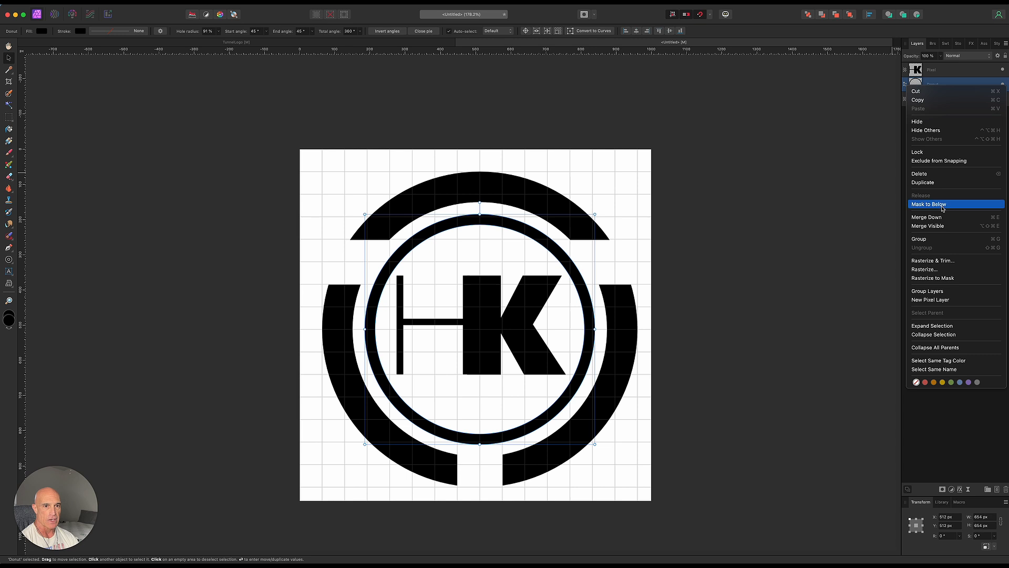
{"action": "left_click", "coordinate": [931, 261]}
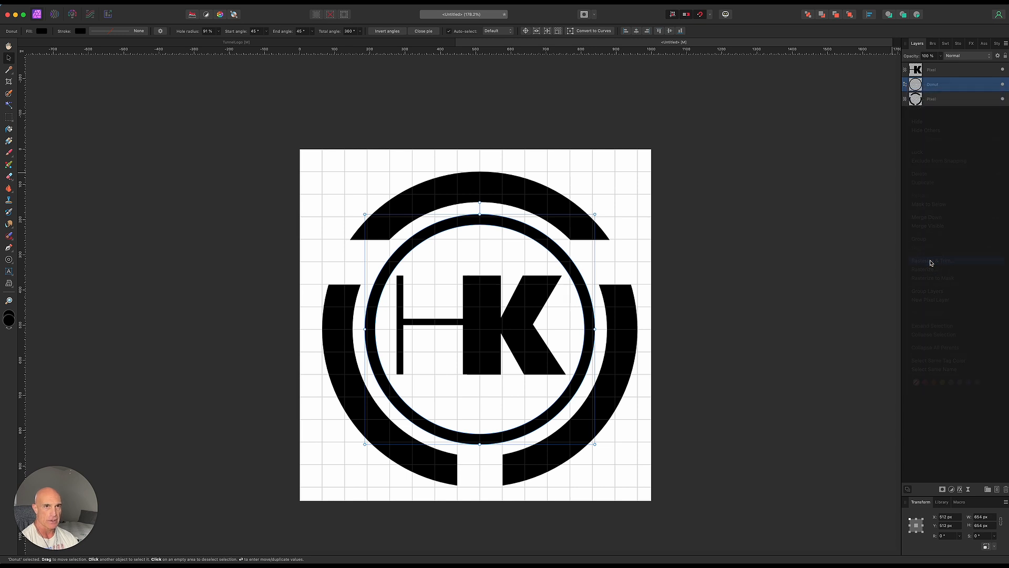
Step: Group the inner ring with the segmented outer ring and rasterize and trim the group into one pixel layer
{"action": "left_click", "coordinate": [952, 104], "text": "shift"}
{"action": "right_click", "coordinate": [952, 103]}
{"action": "left_click", "coordinate": [931, 257]}
{"action": "right_click", "coordinate": [940, 87]}
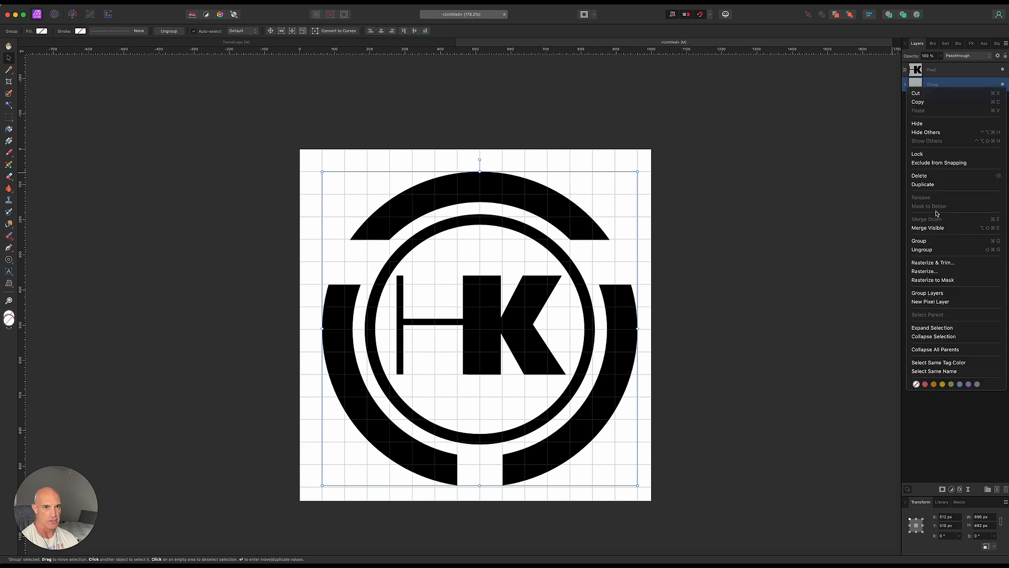
{"action": "left_click", "coordinate": [917, 263]}
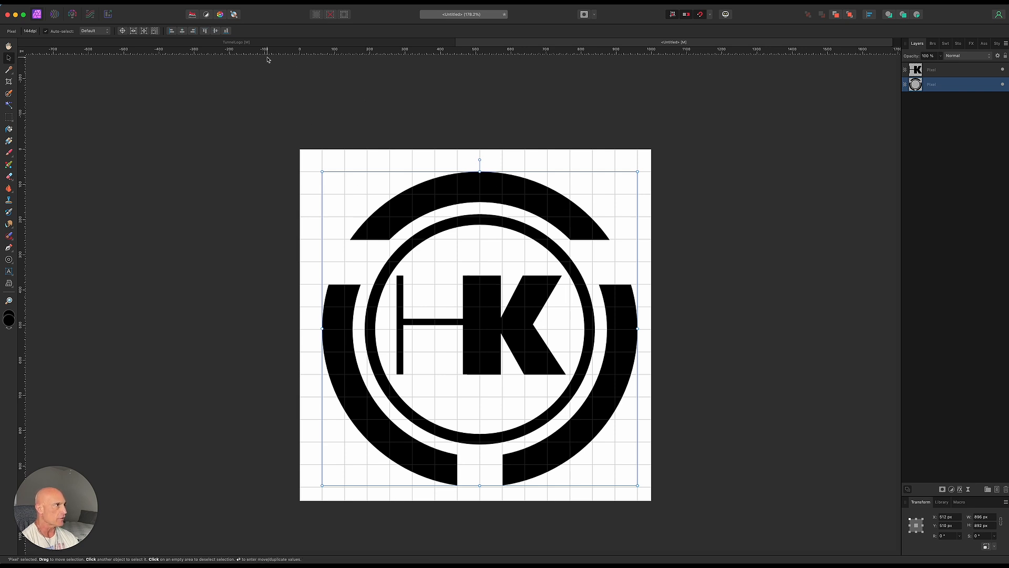
Step: Hide the grid on the canvas
{"action": "left_click", "coordinate": [251, 4]}
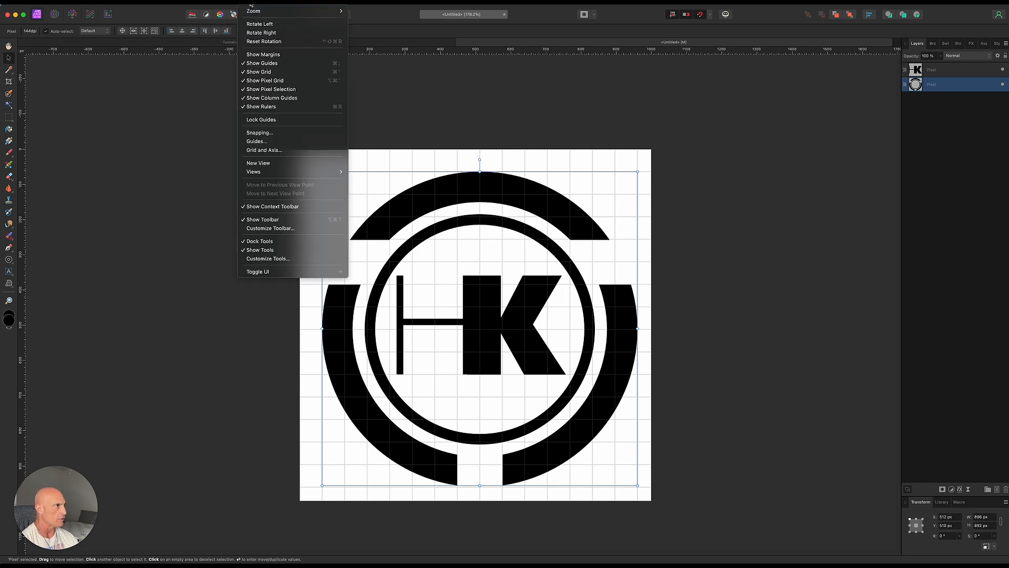
{"action": "left_click", "coordinate": [260, 72]}
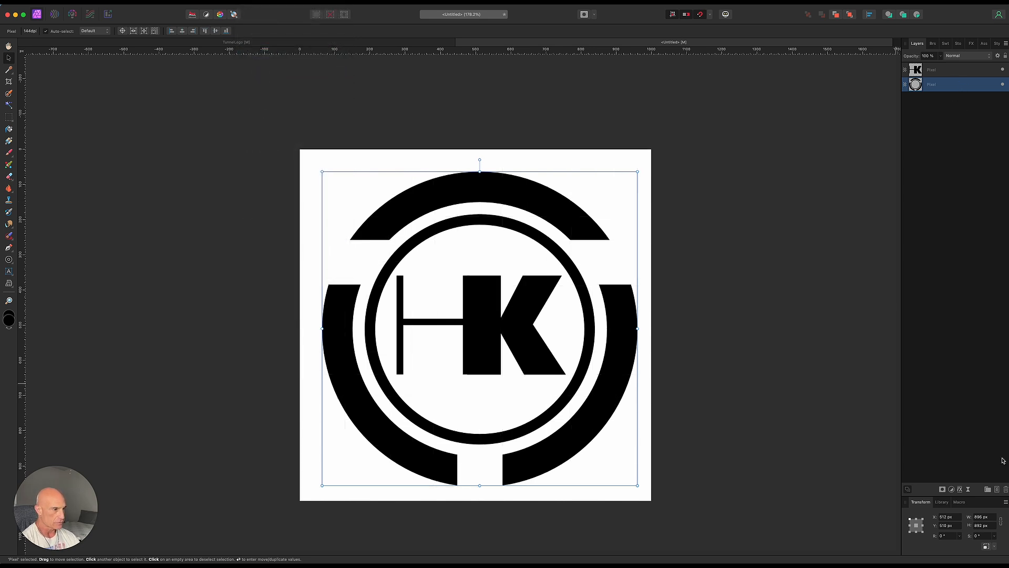
Step: Add a linear gradient overlay effect to the ring layer and set its start stop to dark red 5A0707
{"action": "left_click", "coordinate": [960, 490]}
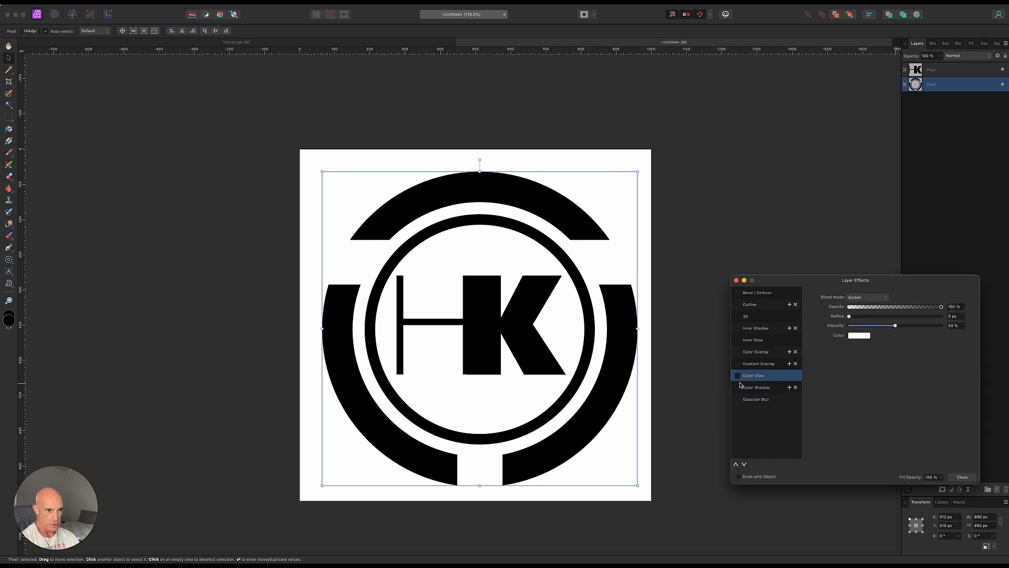
{"action": "left_click", "coordinate": [738, 364]}
{"action": "left_click", "coordinate": [757, 364]}
{"action": "left_click", "coordinate": [859, 335]}
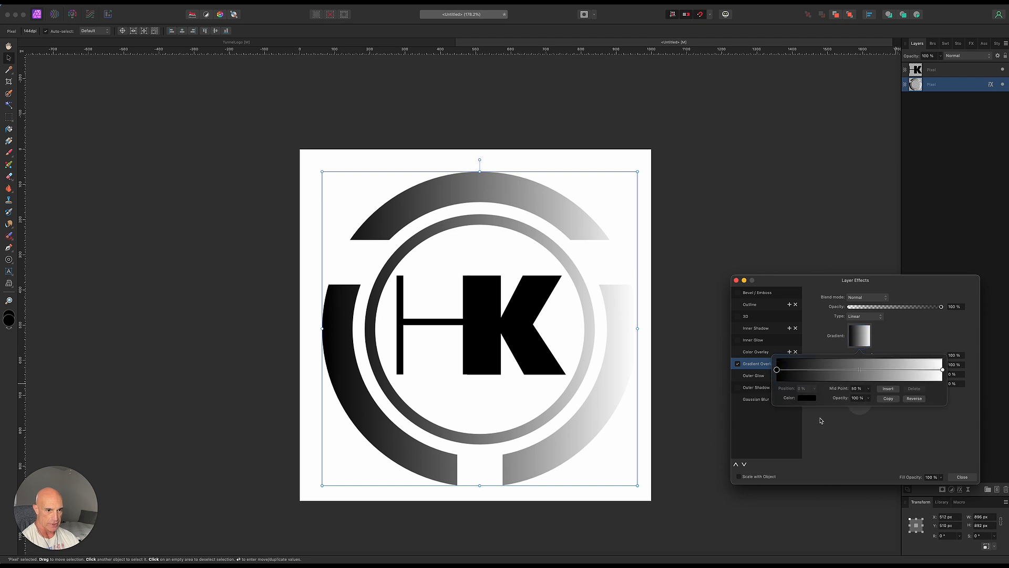
{"action": "left_click", "coordinate": [806, 398]}
{"action": "left_click_drag", "start_coordinate": [832, 441], "coordinate": [836, 445]}
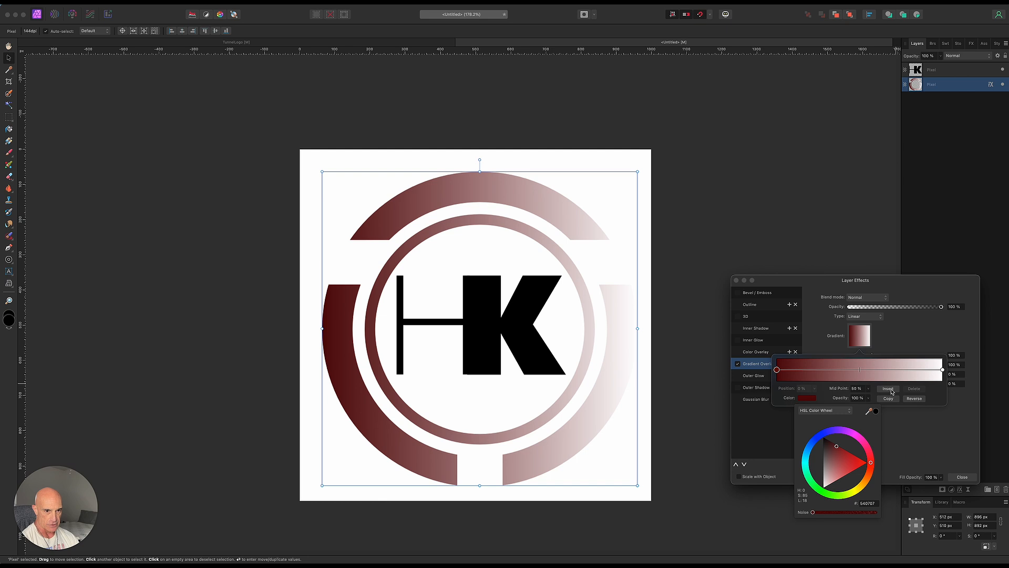
Step: Insert a bright red gradient stop at 50 % and set the end stop to very dark red 340000
{"action": "left_click", "coordinate": [893, 389]}
{"action": "left_click", "coordinate": [894, 389]}
{"action": "left_click", "coordinate": [807, 398]}
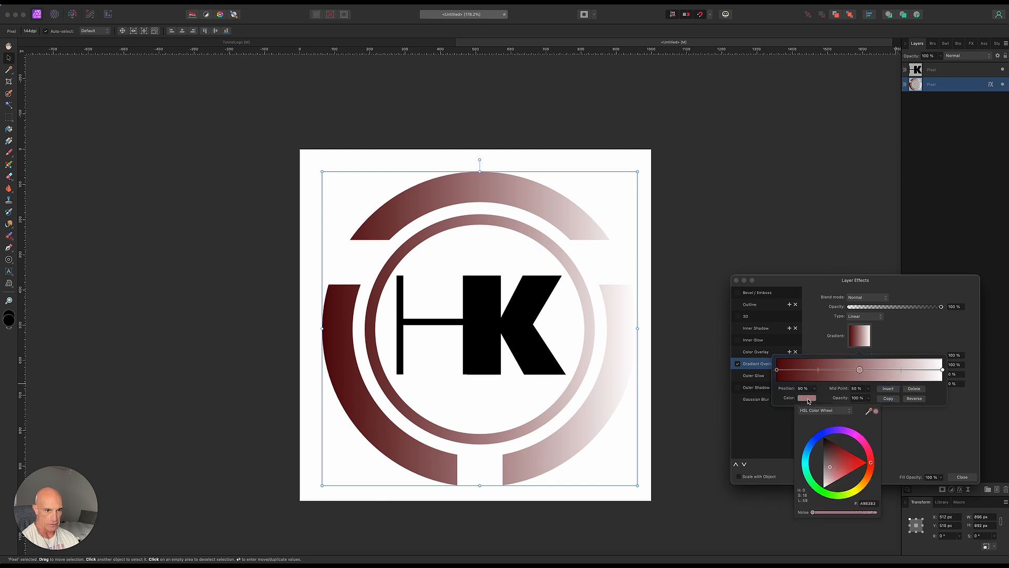
{"action": "left_click_drag", "start_coordinate": [852, 462], "coordinate": [853, 454]}
{"action": "left_click", "coordinate": [943, 370]}
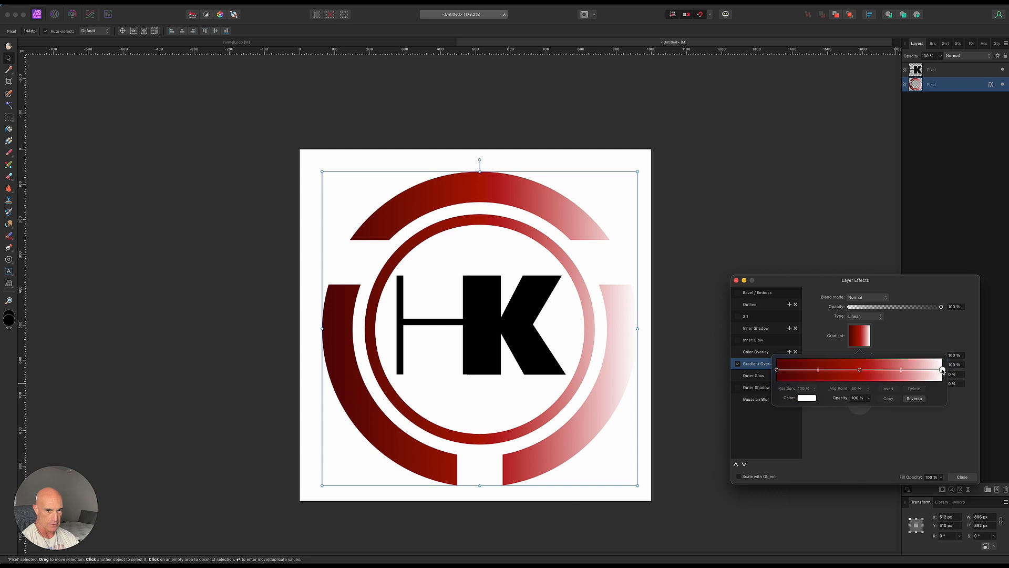
{"action": "left_click", "coordinate": [807, 399]}
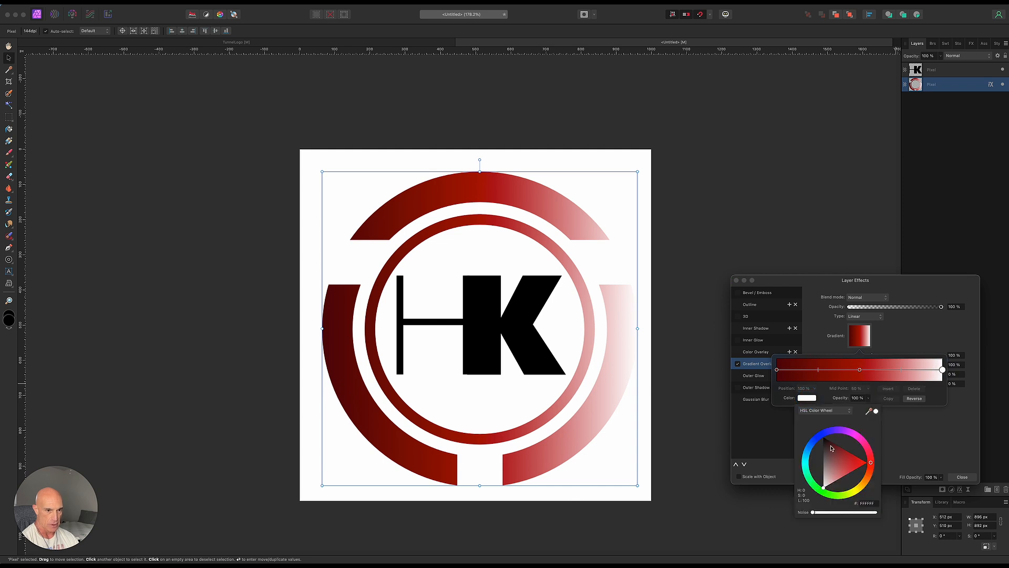
{"action": "left_click", "coordinate": [832, 445]}
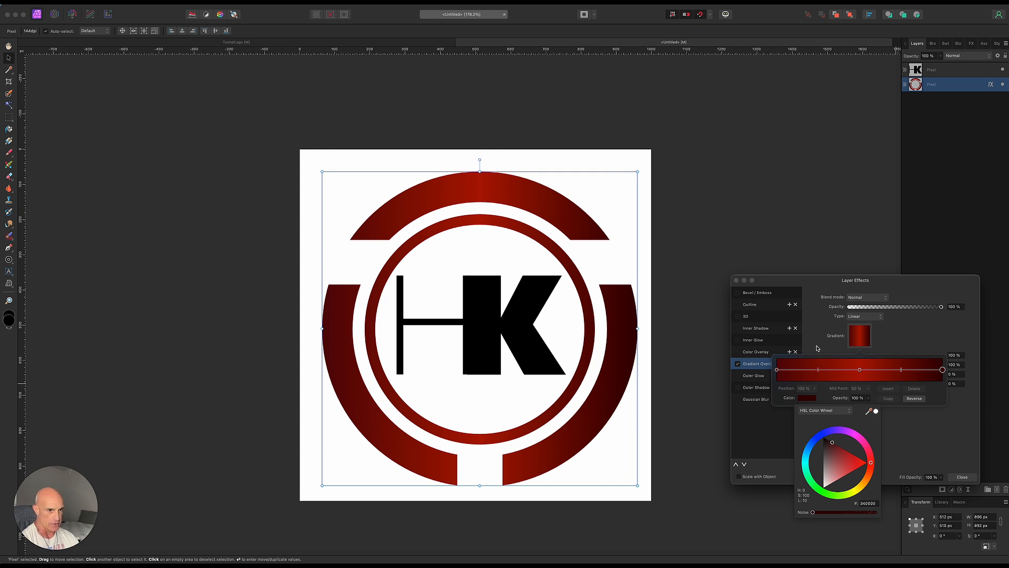
Step: Add an inner Bevel / Emboss to the rings with unlinked radius of about 10.4 px and depth of about 22.6 px
{"action": "left_click", "coordinate": [738, 293]}
{"action": "left_click", "coordinate": [755, 295]}
{"action": "left_click", "coordinate": [872, 303]}
{"action": "left_click", "coordinate": [856, 276]}
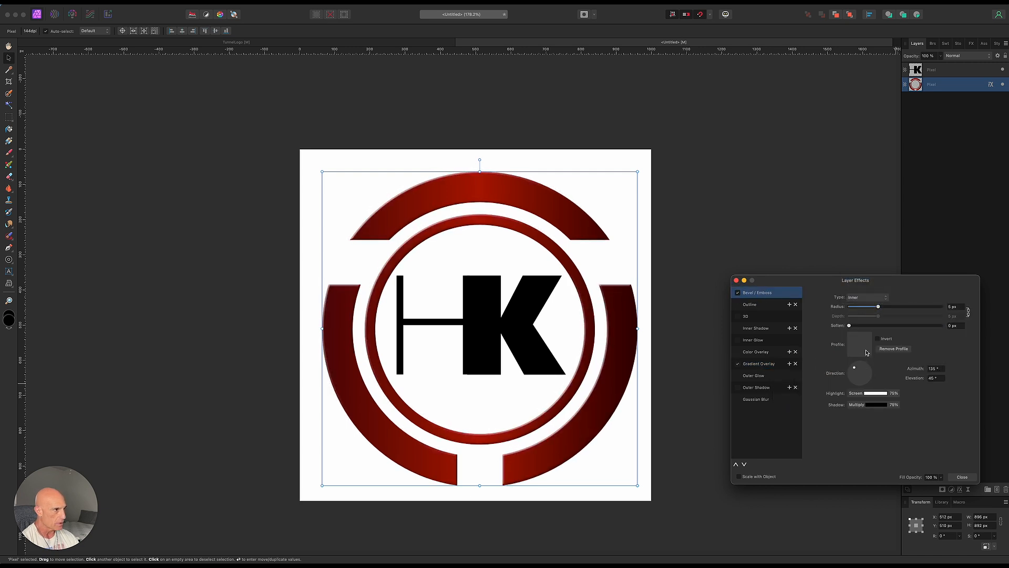
{"action": "left_click", "coordinate": [968, 312]}
{"action": "mouse_move", "coordinate": [878, 306]}
{"action": "left_mouse_down"}
{"action": "mouse_move", "coordinate": [904, 320]}
{"action": "mouse_move", "coordinate": [889, 308]}
{"action": "left_mouse_up"}
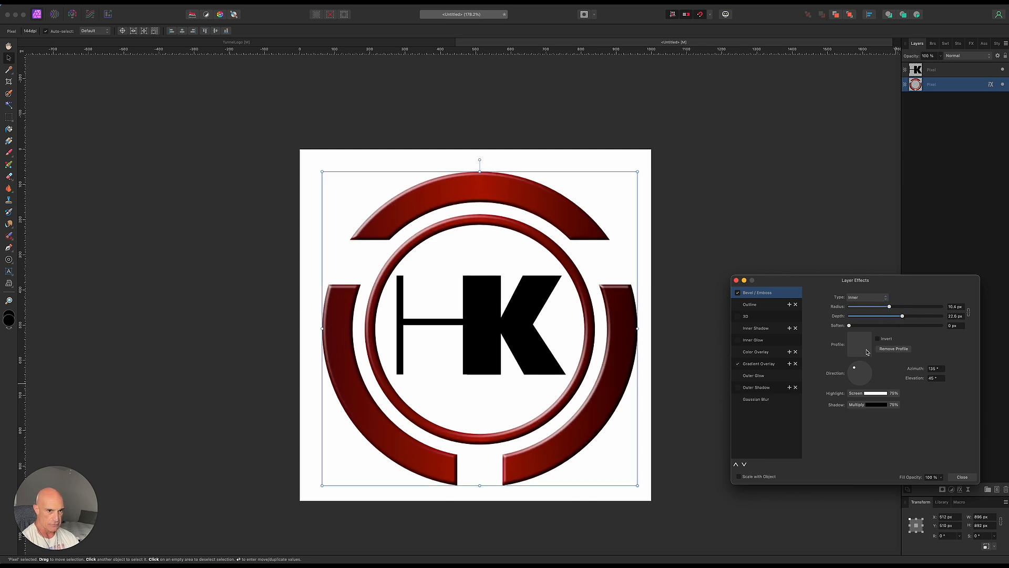
Step: Apply the rounded convex standard profile to the bevel and soften it by about 0.7 px
{"action": "left_click", "coordinate": [863, 346]}
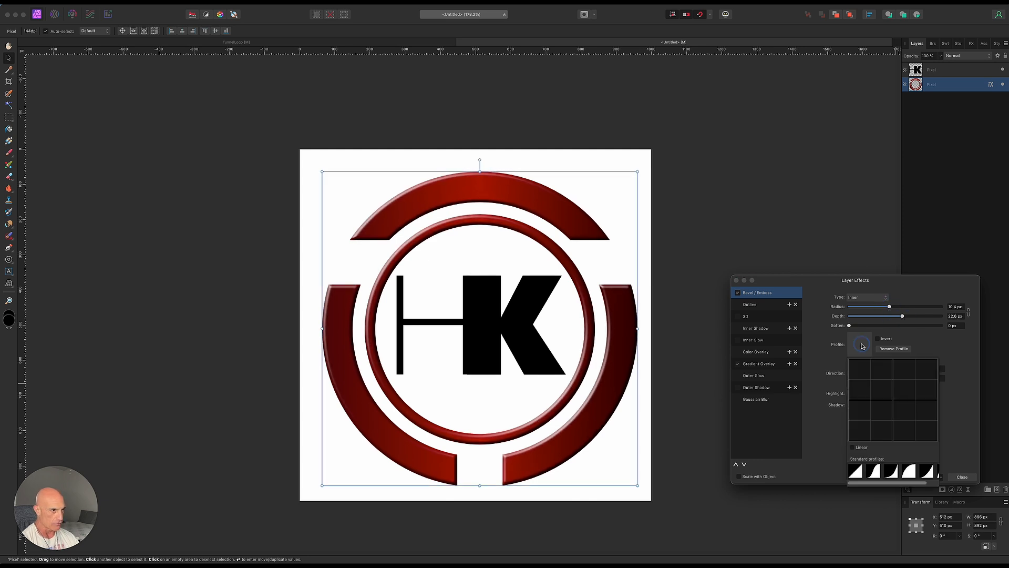
{"action": "left_click", "coordinate": [907, 471]}
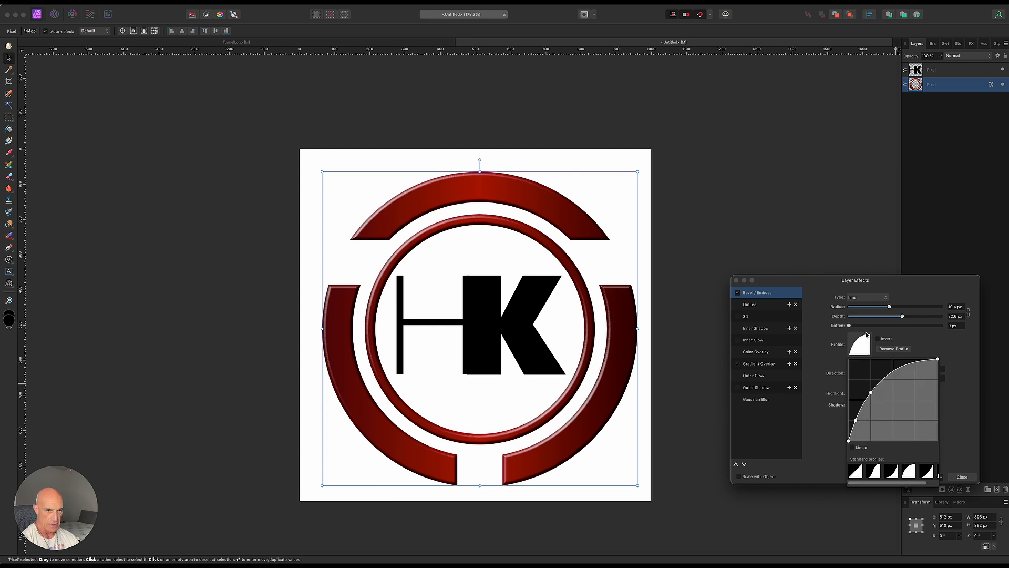
{"action": "left_click_drag", "start_coordinate": [850, 325], "coordinate": [856, 326]}
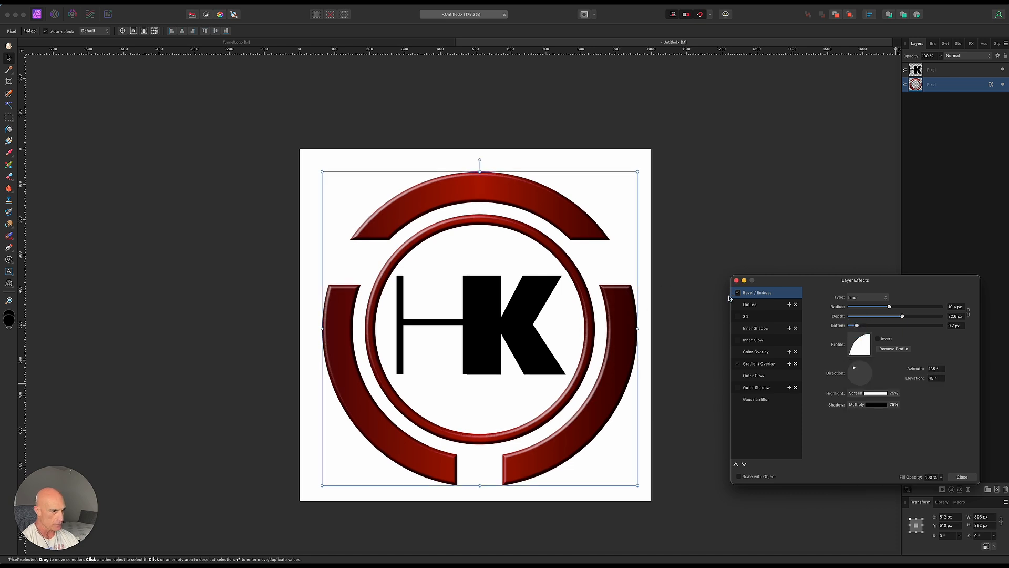
{"action": "left_click", "coordinate": [737, 280]}
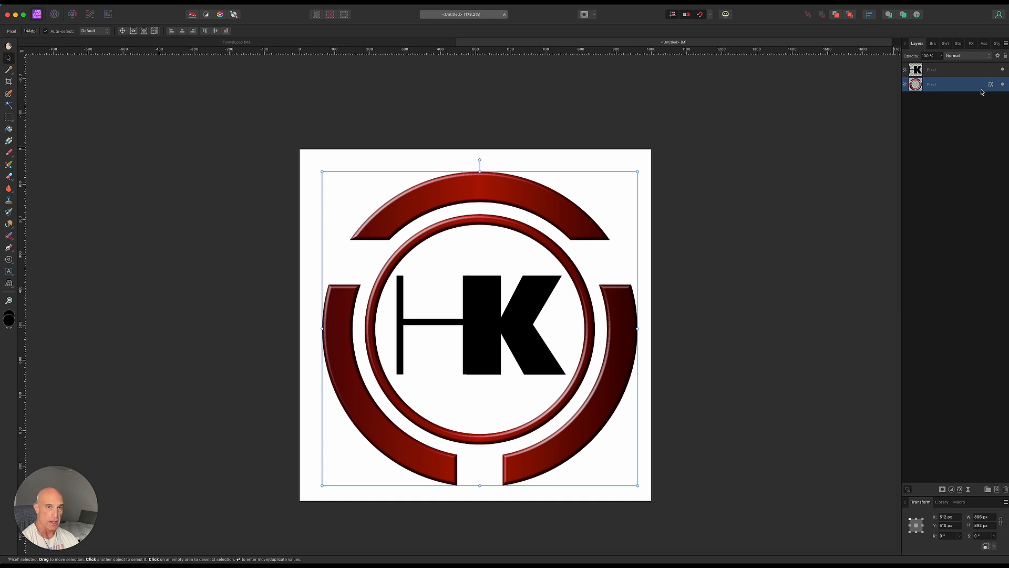
Step: Copy the ring layer's effects onto the HK lettering layer
{"action": "left_click_drag", "start_coordinate": [991, 86], "coordinate": [991, 70]}
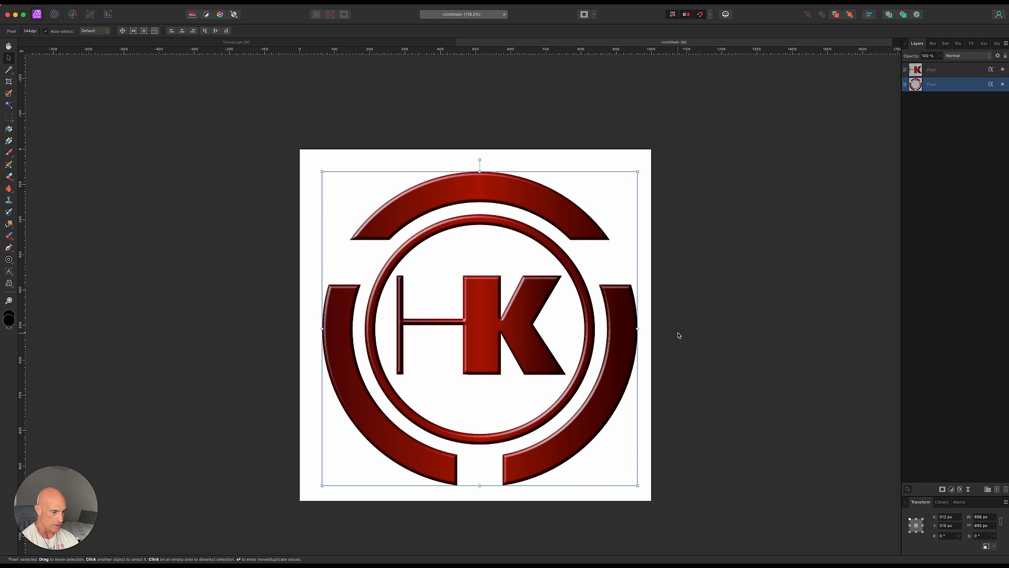
Step: Scale the rings and lettering together to about 664 px wide and centre them on the canvas
{"action": "left_click", "coordinate": [948, 74], "text": "shift"}
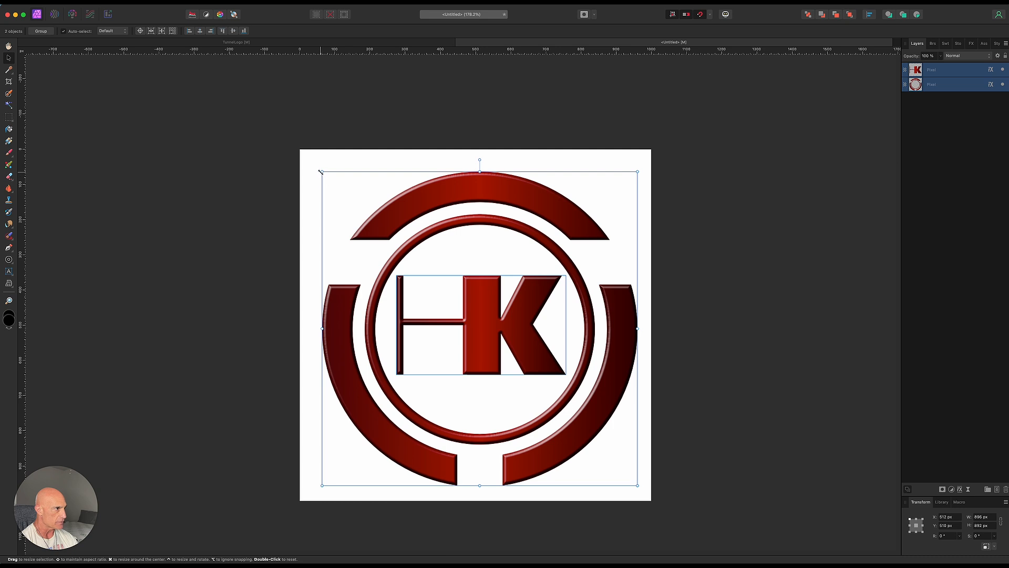
{"action": "left_click_drag", "start_coordinate": [322, 171], "coordinate": [404, 254]}
{"action": "left_click_drag", "start_coordinate": [524, 345], "coordinate": [477, 301]}
Step: Duplicate the ring layer and hide the upper copy
{"action": "left_click", "coordinate": [962, 88]}
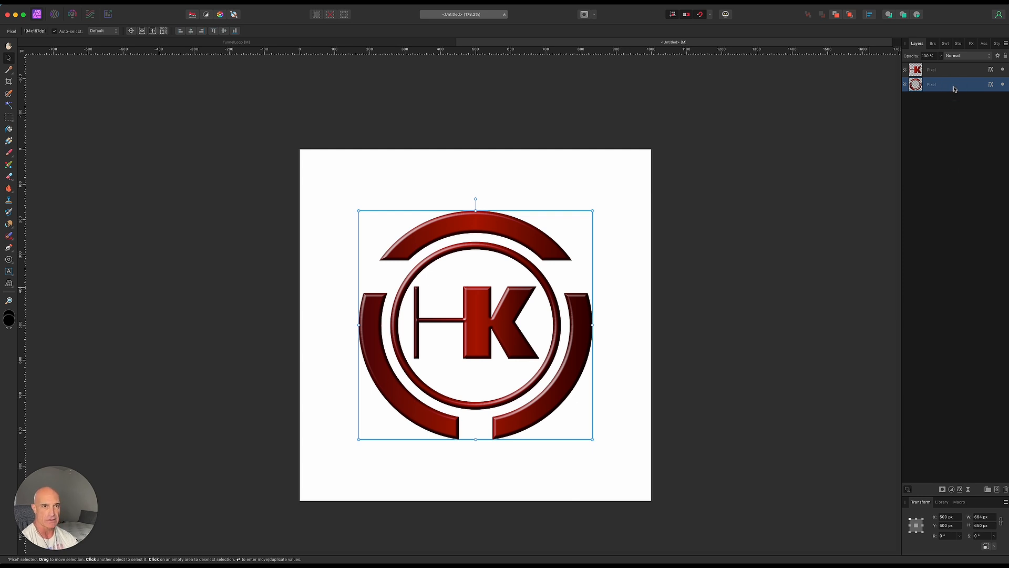
{"action": "key", "text": "super+j"}
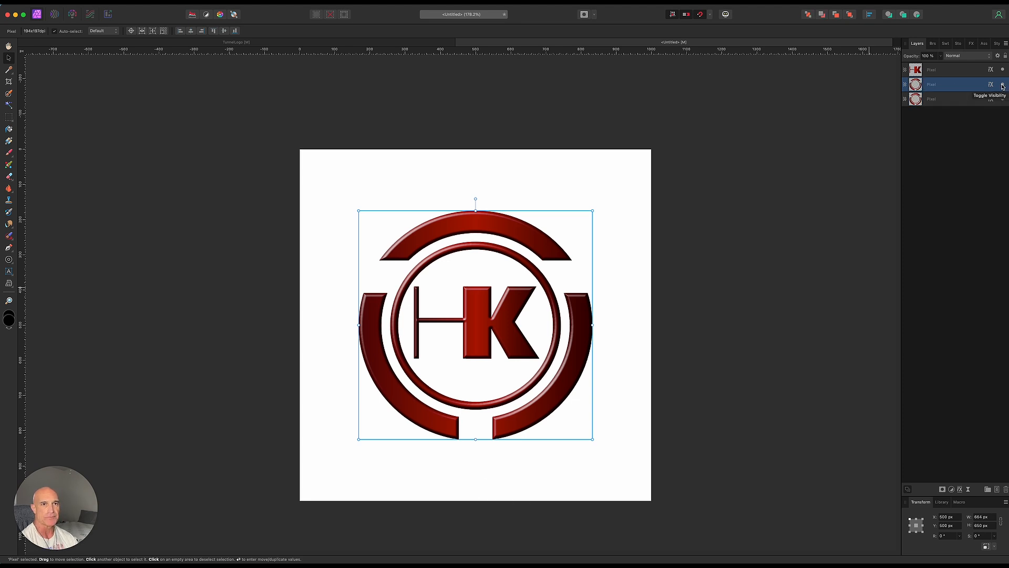
{"action": "left_click", "coordinate": [1002, 85]}
Step: Turn off the Bevel / Emboss effect on the lower ring copy
{"action": "left_click", "coordinate": [991, 100]}
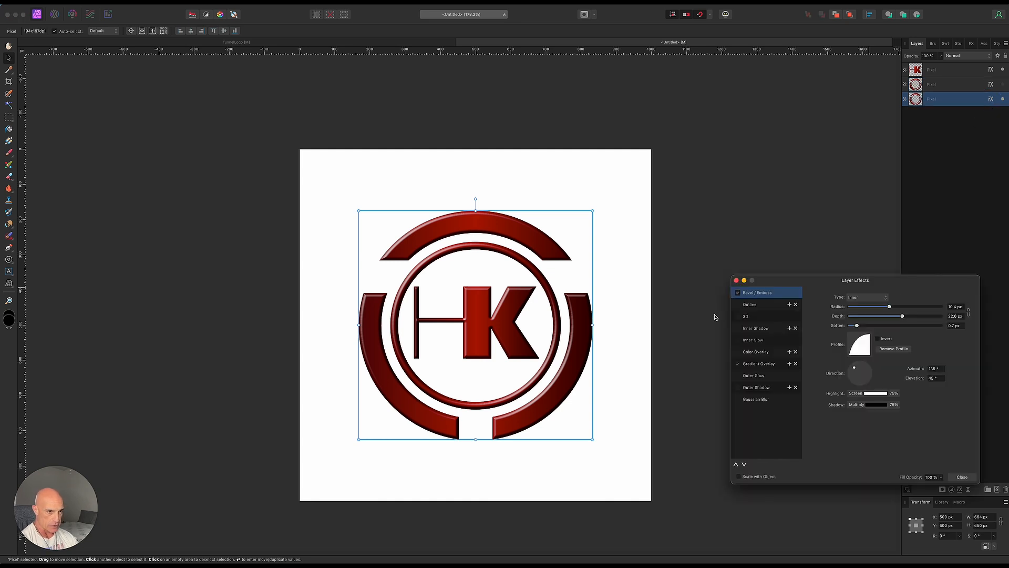
{"action": "left_click", "coordinate": [737, 293]}
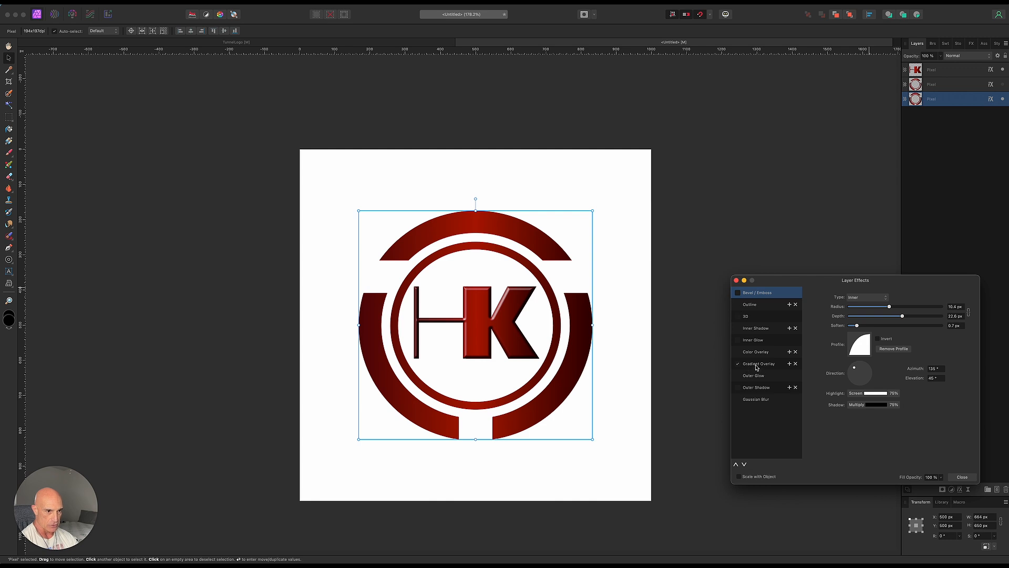
Step: Recolour the start stop of the lower ring copy's gradient overlay dark grey and its middle stop a lighter grey
{"action": "left_click", "coordinate": [757, 365]}
{"action": "left_click", "coordinate": [860, 339]}
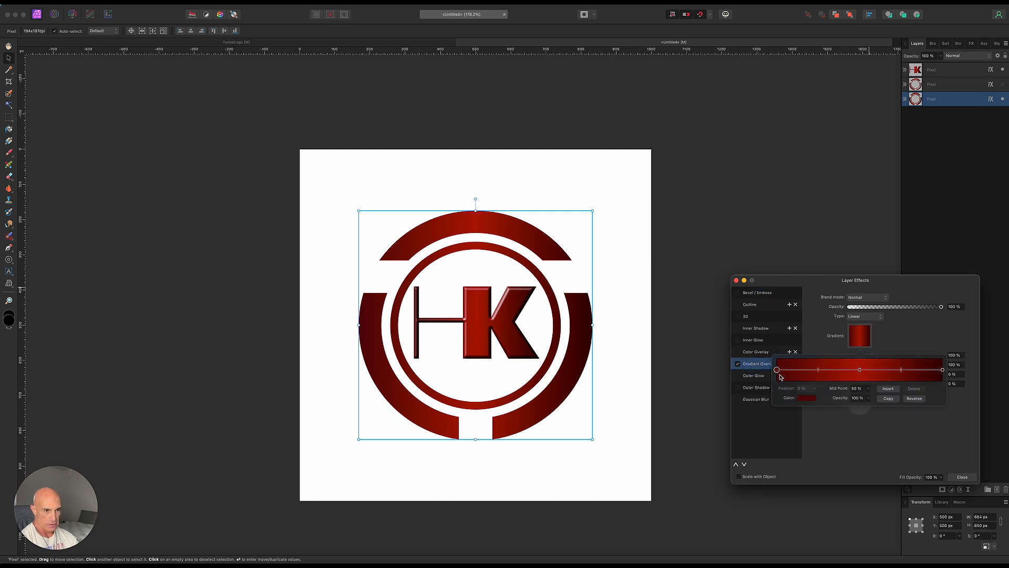
{"action": "left_click", "coordinate": [806, 399]}
{"action": "left_click_drag", "start_coordinate": [825, 460], "coordinate": [823, 456]}
{"action": "left_click", "coordinate": [860, 369]}
{"action": "left_click", "coordinate": [814, 402]}
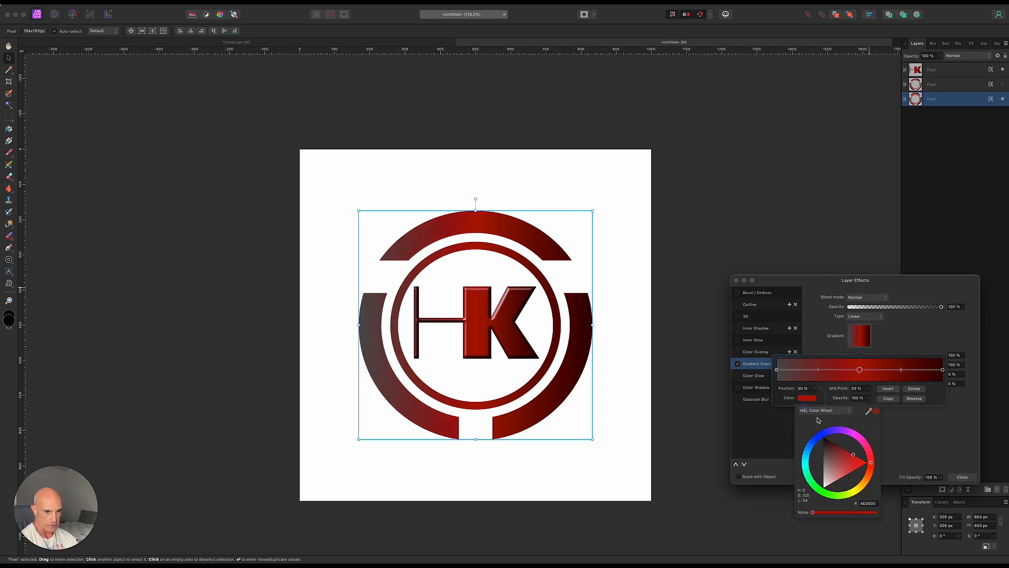
{"action": "left_click", "coordinate": [823, 462]}
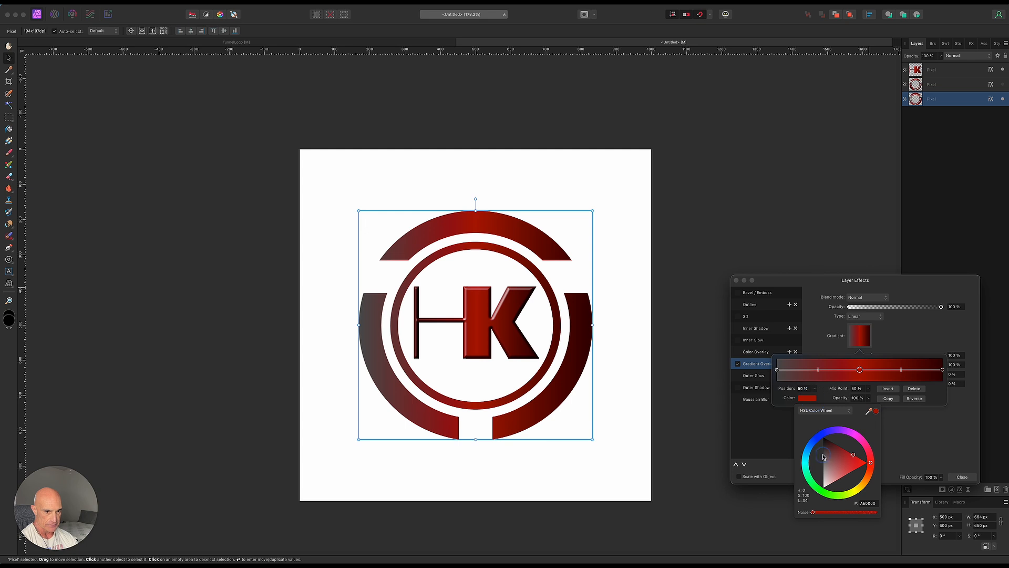
Step: Recolour the end stop of the lower ring copy's gradient overlay dark grey
{"action": "left_click", "coordinate": [943, 370]}
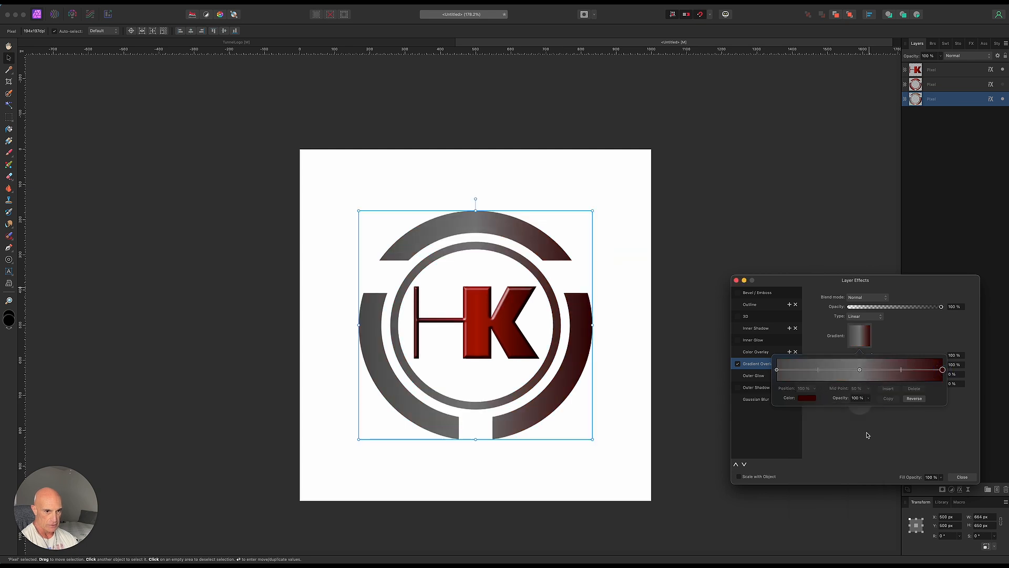
{"action": "left_click", "coordinate": [813, 398]}
{"action": "left_click", "coordinate": [824, 453]}
{"action": "left_click_drag", "start_coordinate": [824, 451], "coordinate": [824, 449]}
{"action": "left_click", "coordinate": [818, 337]}
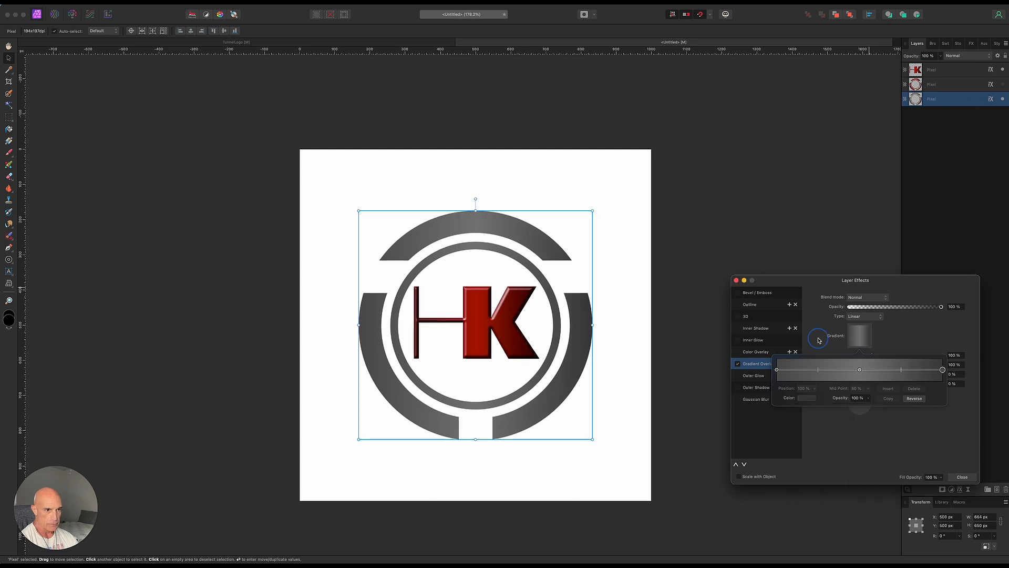
Step: Give the lower ring copy a black, centre-aligned outline of about 2 px, and show the red ring layer again
{"action": "left_click", "coordinate": [738, 304]}
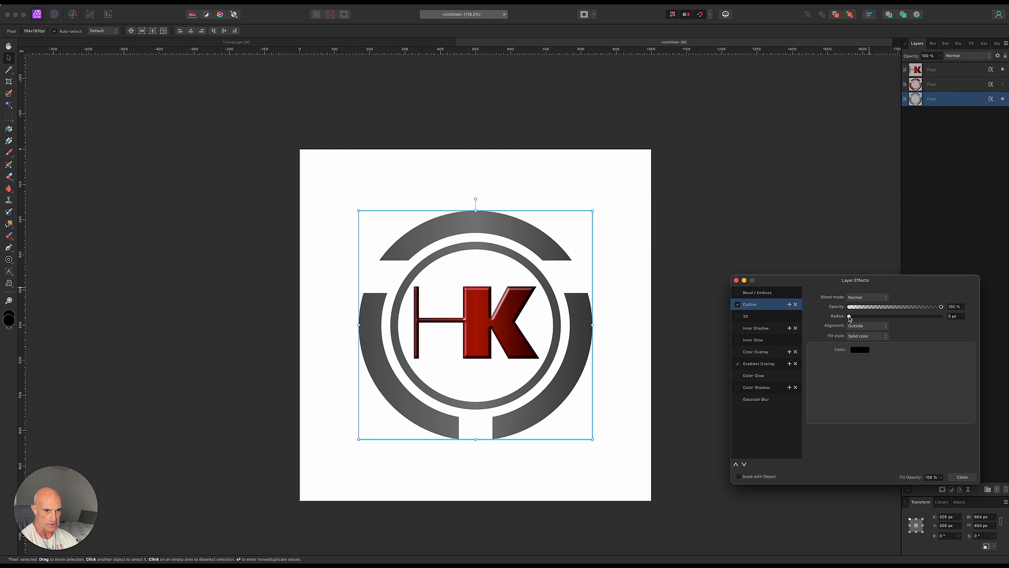
{"action": "left_click_drag", "start_coordinate": [850, 316], "coordinate": [872, 316]}
{"action": "left_click", "coordinate": [860, 329]}
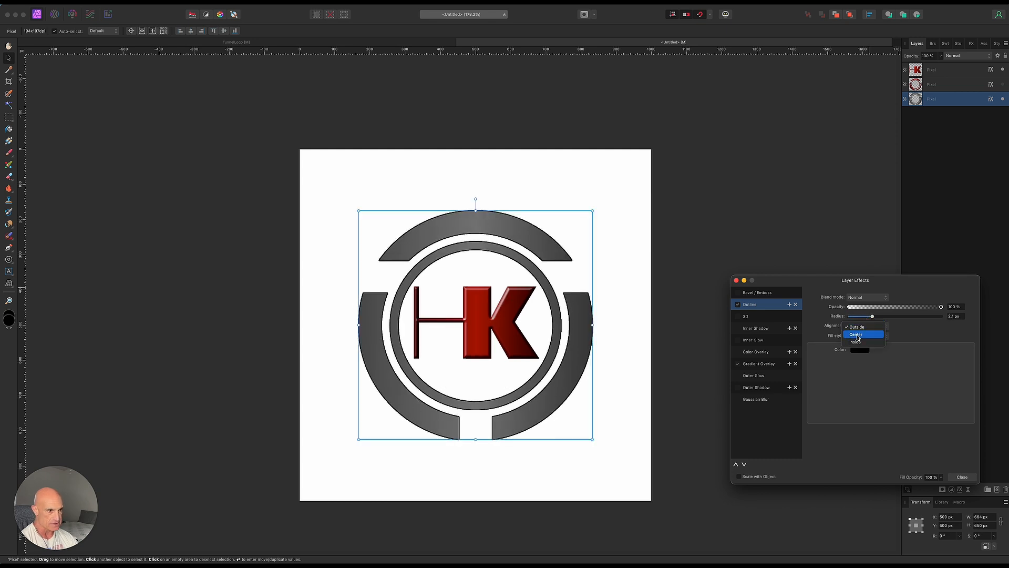
{"action": "left_click", "coordinate": [859, 337]}
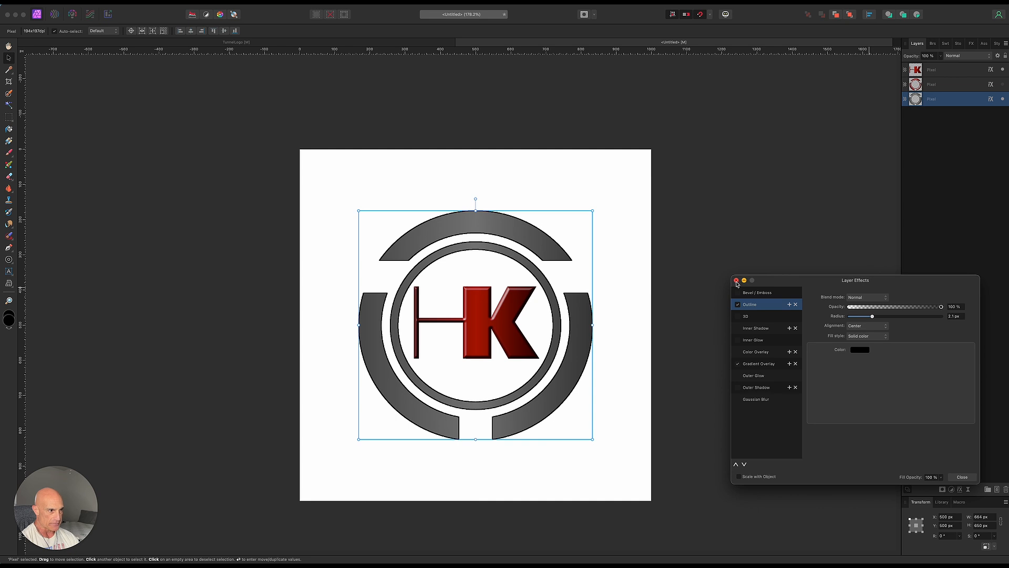
{"action": "left_click", "coordinate": [736, 281]}
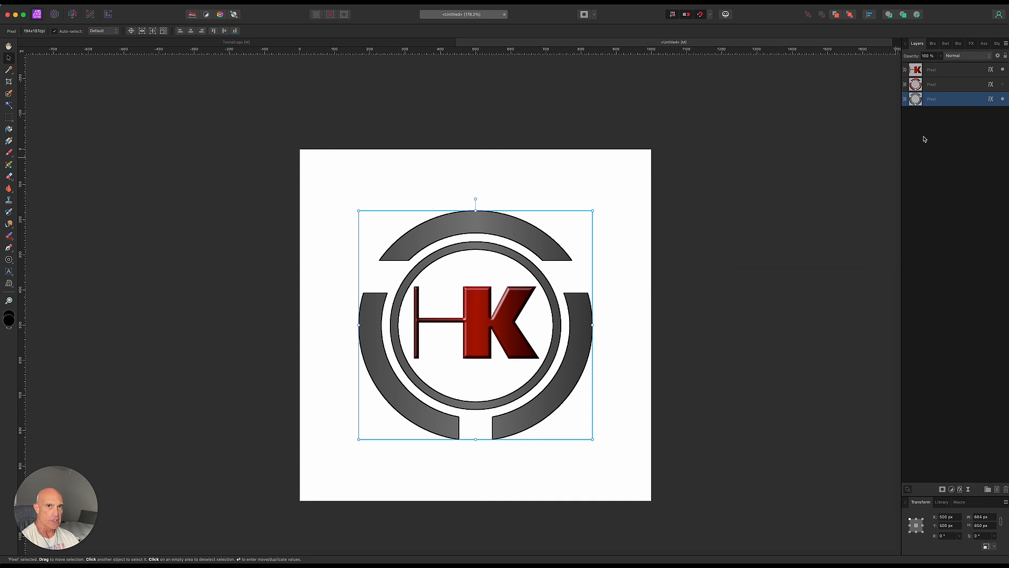
{"action": "left_click", "coordinate": [1002, 84]}
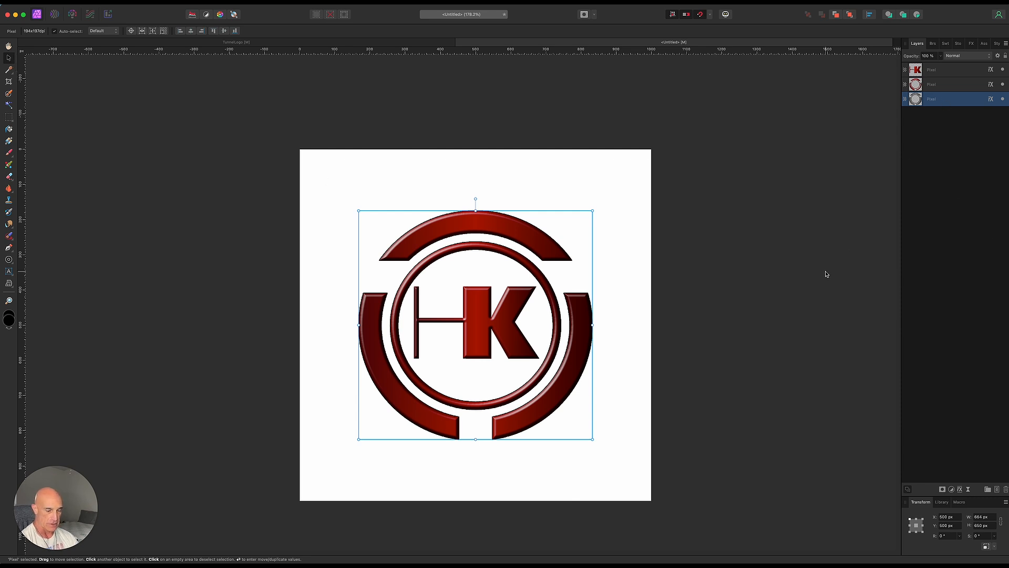
Step: Set up a Move / Duplicate of the grey ring with 30 copies inserted behind it at 99 % scale
{"action": "key", "text": "Return"}
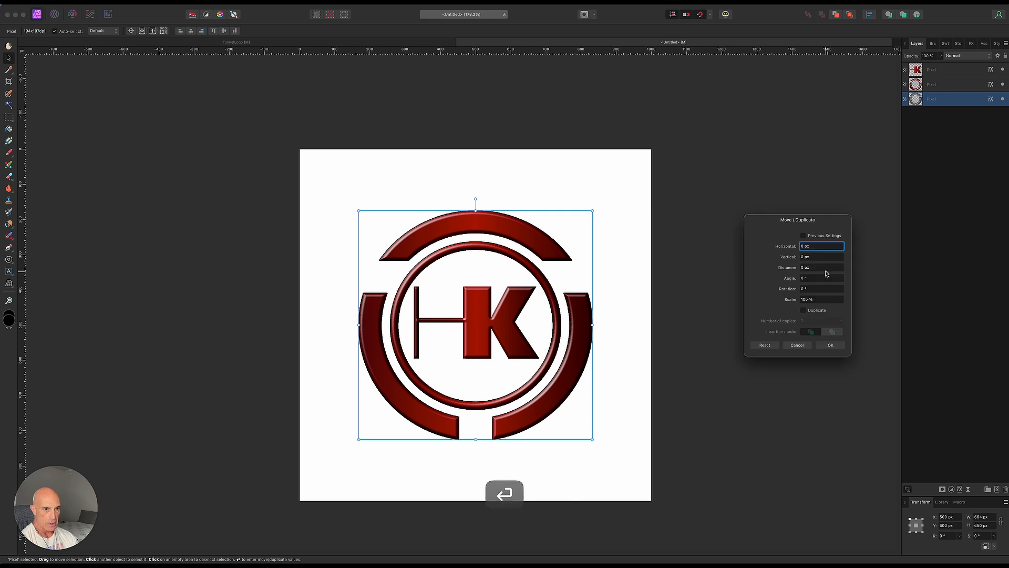
{"action": "left_click", "coordinate": [803, 310]}
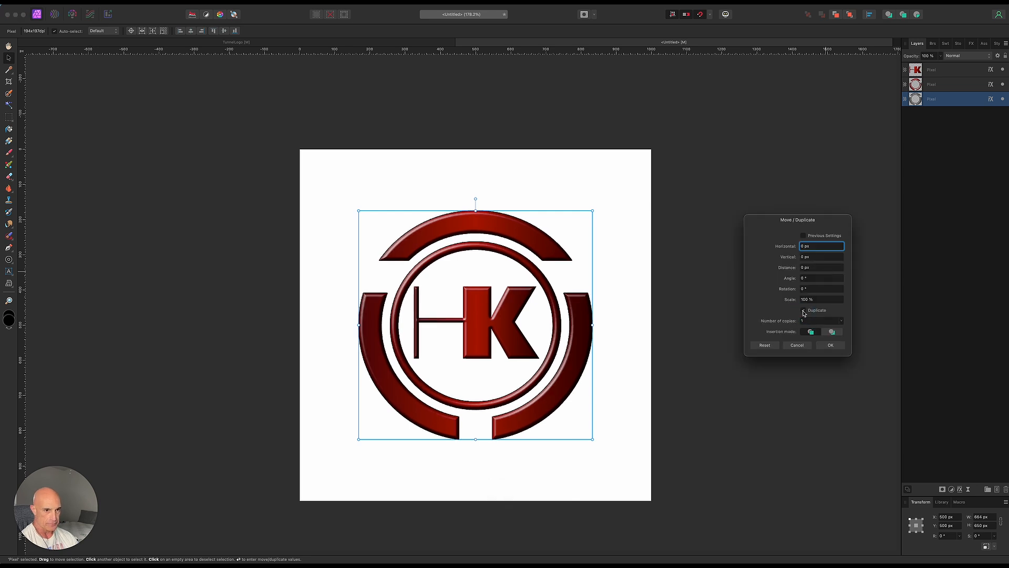
{"action": "left_click", "coordinate": [833, 333]}
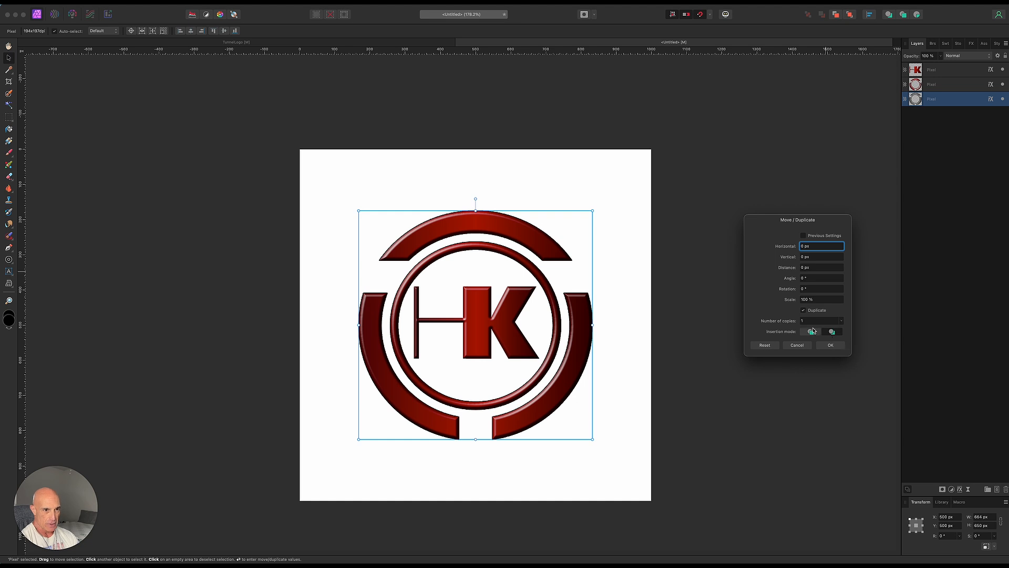
{"action": "left_click", "coordinate": [791, 303]}
{"action": "left_click_drag", "start_coordinate": [791, 303], "coordinate": [788, 303]}
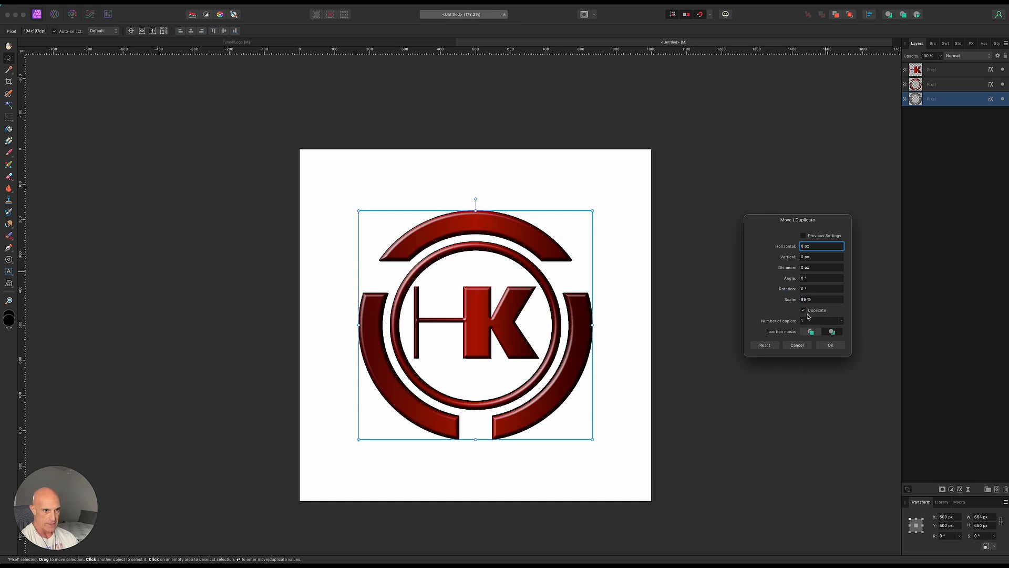
{"action": "left_click_drag", "start_coordinate": [778, 323], "coordinate": [789, 330]}
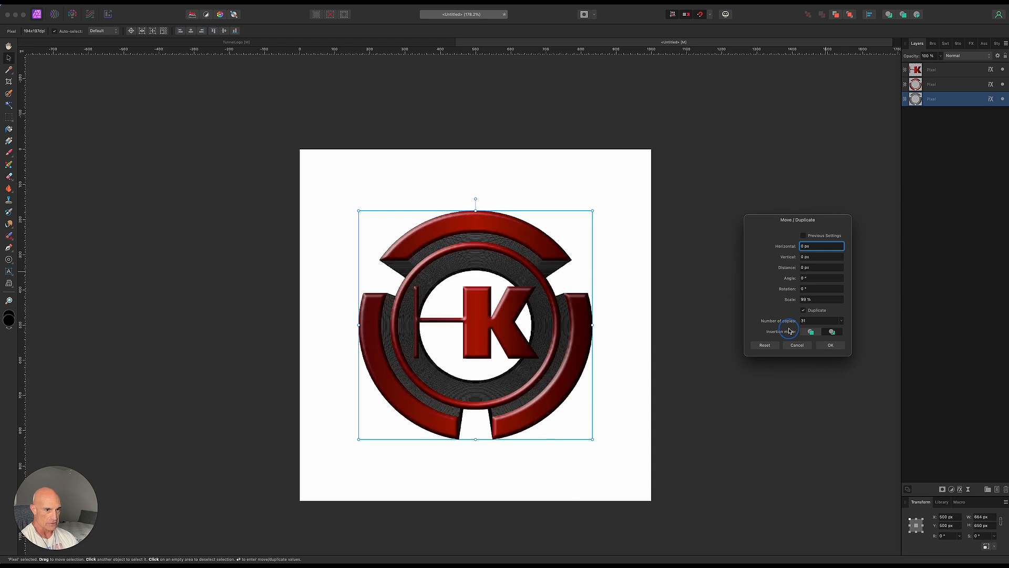
{"action": "left_click_drag", "start_coordinate": [789, 331], "coordinate": [787, 331]}
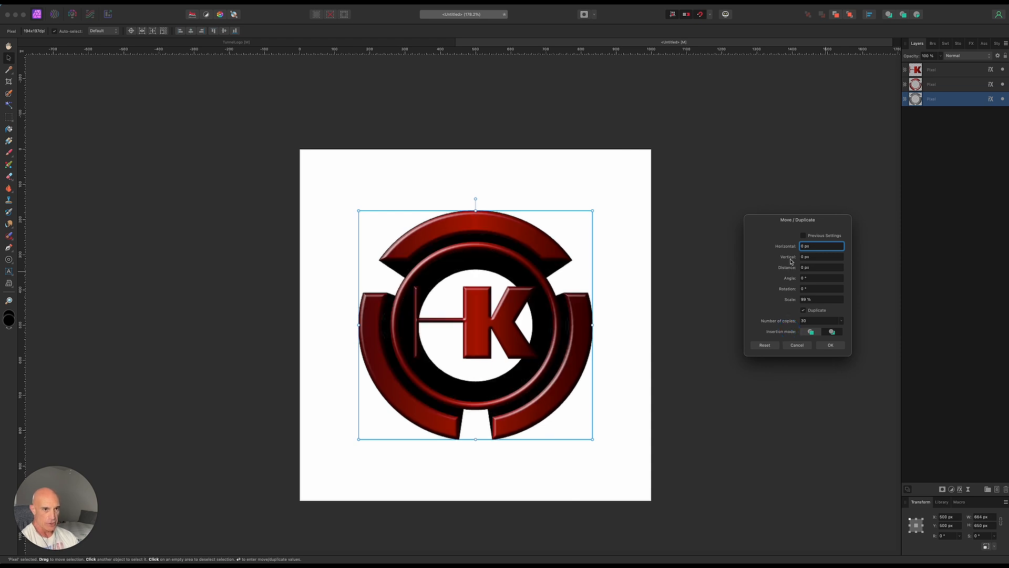
Step: Set the duplicates' vertical offset to -8 px and scale to 95 %, and create the copies
{"action": "left_click_drag", "start_coordinate": [790, 259], "coordinate": [787, 263]}
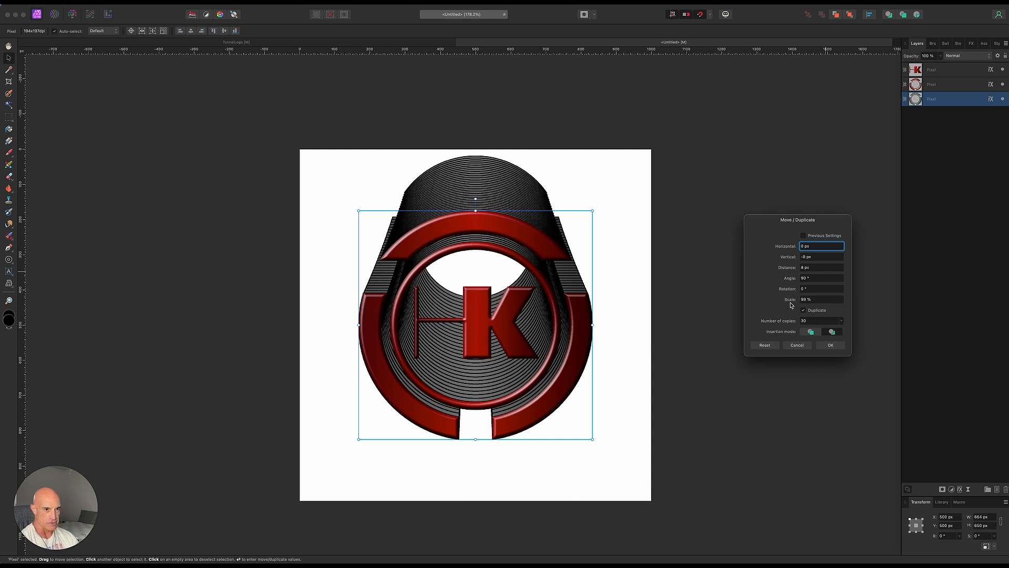
{"action": "left_click_drag", "start_coordinate": [792, 303], "coordinate": [791, 303]}
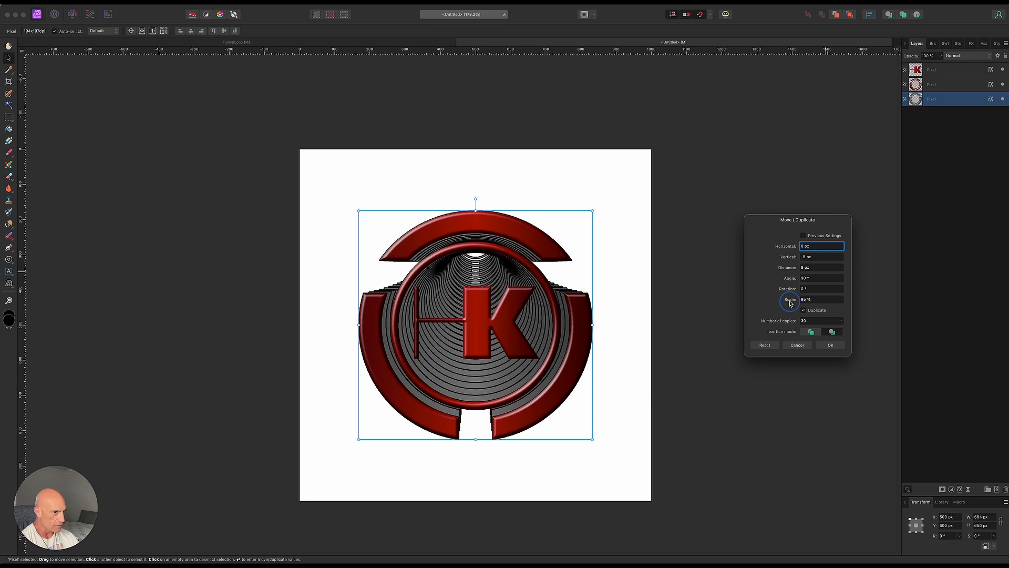
{"action": "left_click_drag", "start_coordinate": [791, 304], "coordinate": [790, 303]}
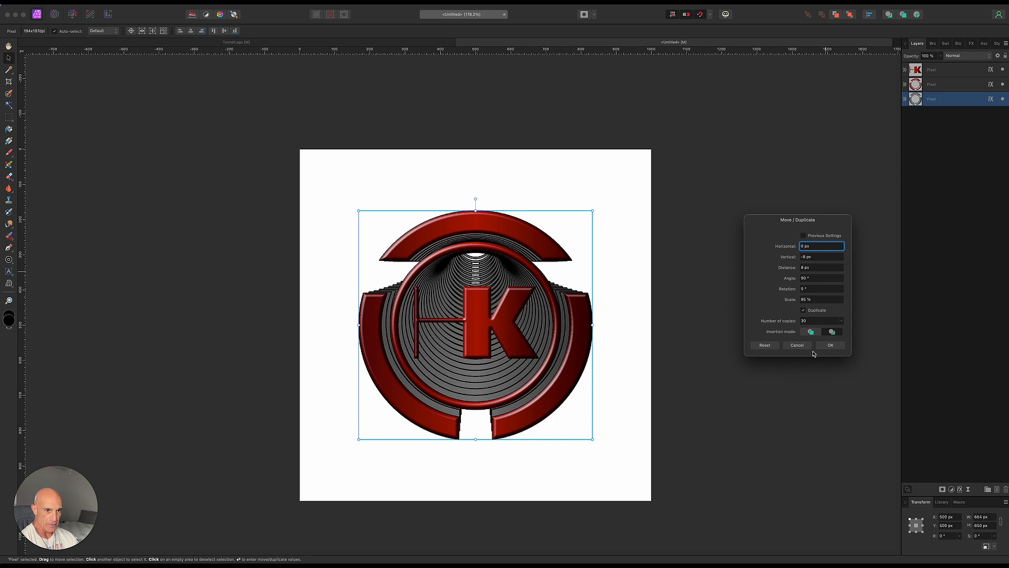
{"action": "left_click", "coordinate": [831, 346]}
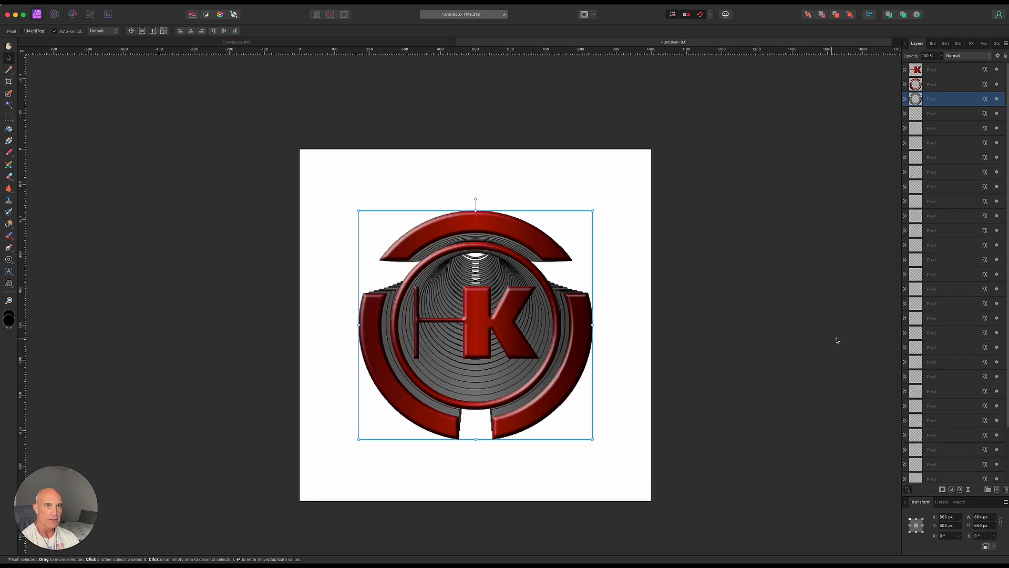
Step: Group the grey ring with all its copies and rasterize the group into a single pixel layer
{"action": "scroll", "coordinate": [942, 436], "scroll_direction": "down", "scroll_amount": 5}
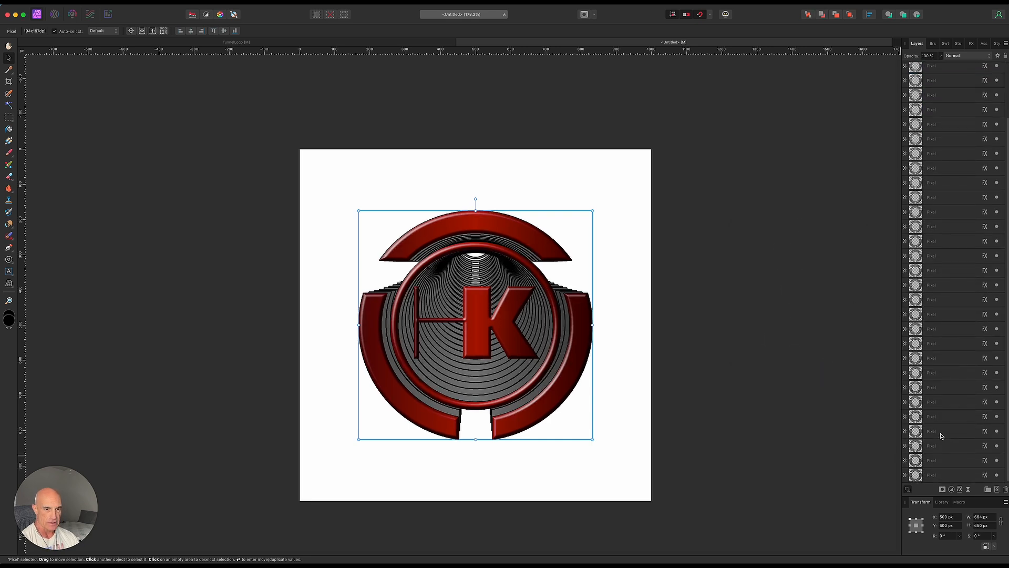
{"action": "left_click", "coordinate": [938, 478], "text": "shift"}
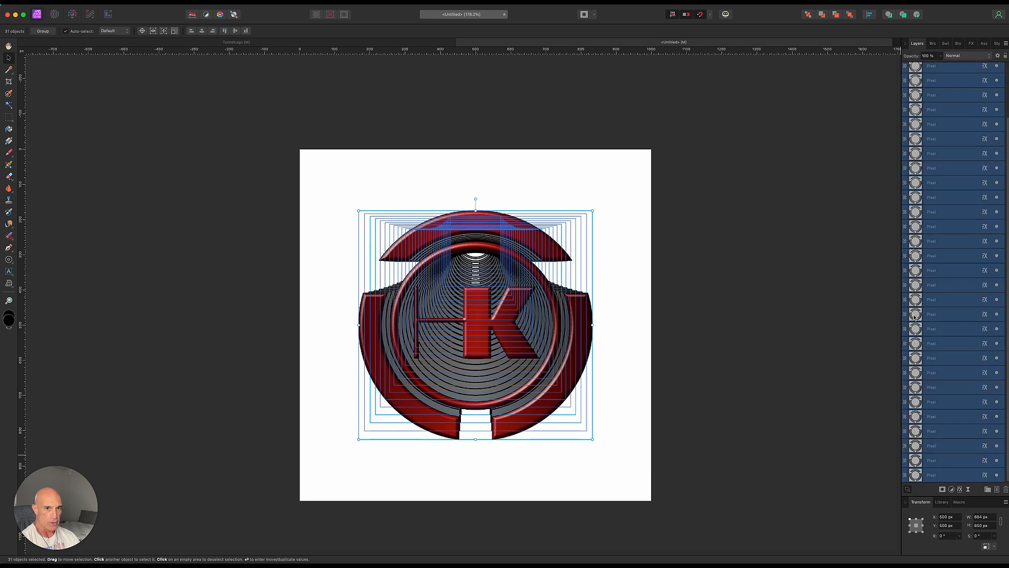
{"action": "right_click", "coordinate": [945, 289]}
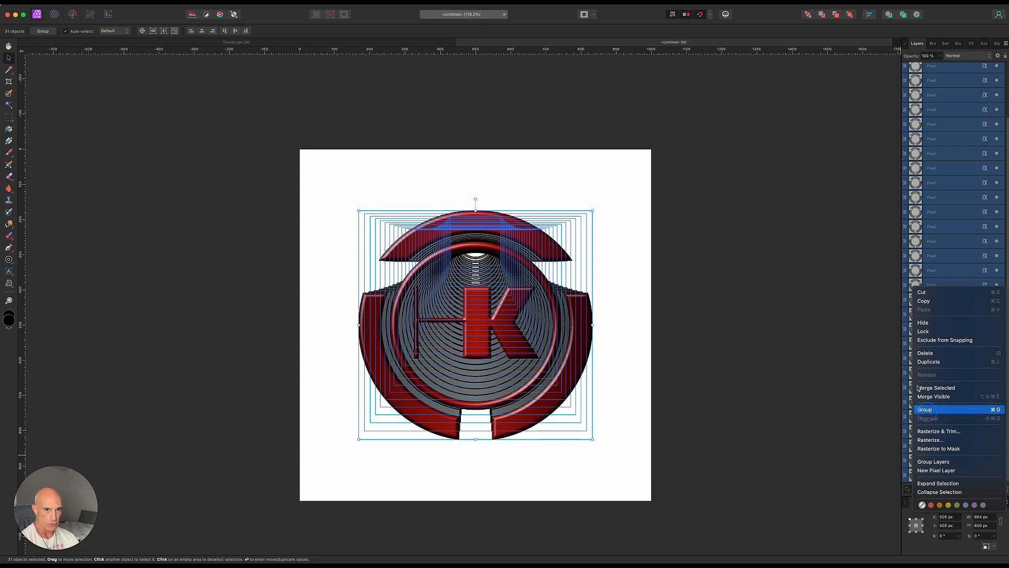
{"action": "left_click", "coordinate": [927, 411]}
{"action": "right_click", "coordinate": [948, 99]}
{"action": "left_click", "coordinate": [939, 276]}
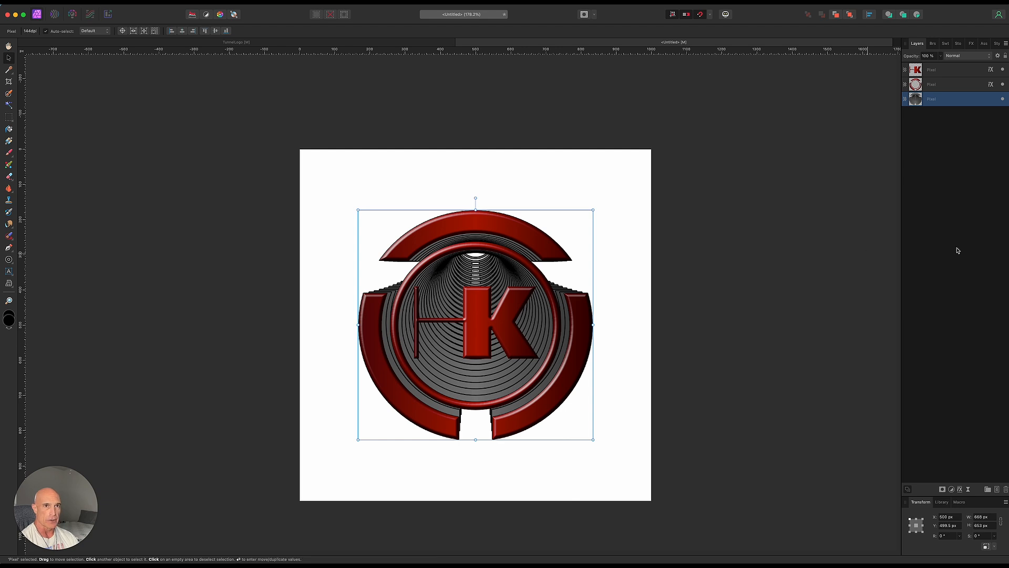
Step: Duplicate the HK lettering layer with the upper copy hidden, and turn off Bevel / Emboss on the lower copy
{"action": "left_click", "coordinate": [956, 75]}
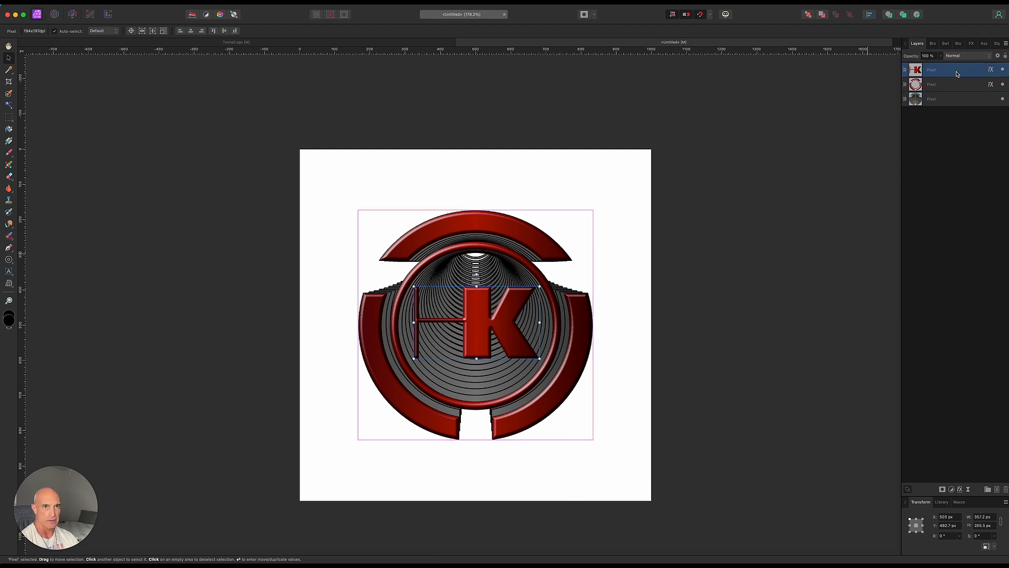
{"action": "key", "text": "super+j"}
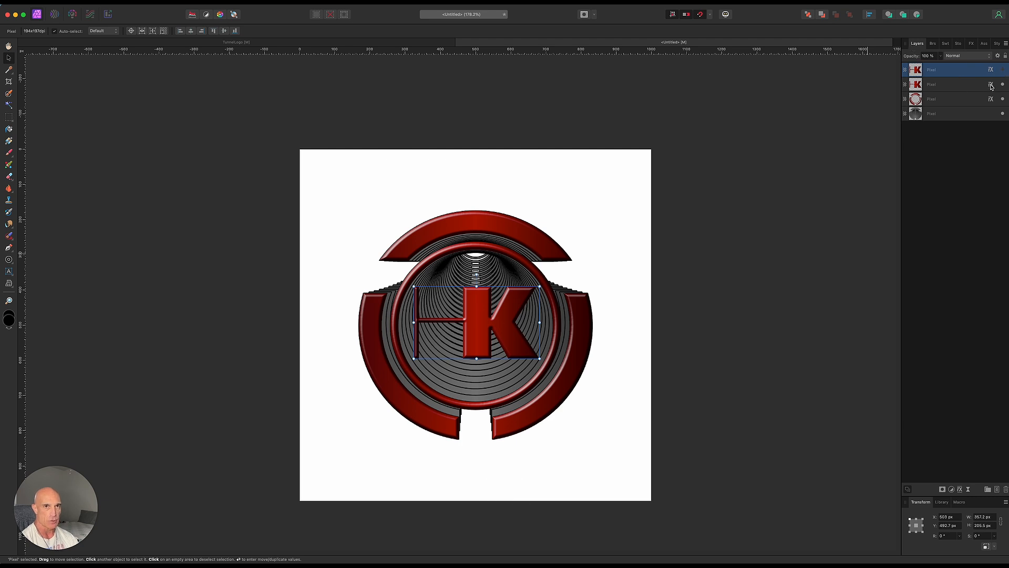
{"action": "left_click", "coordinate": [991, 85]}
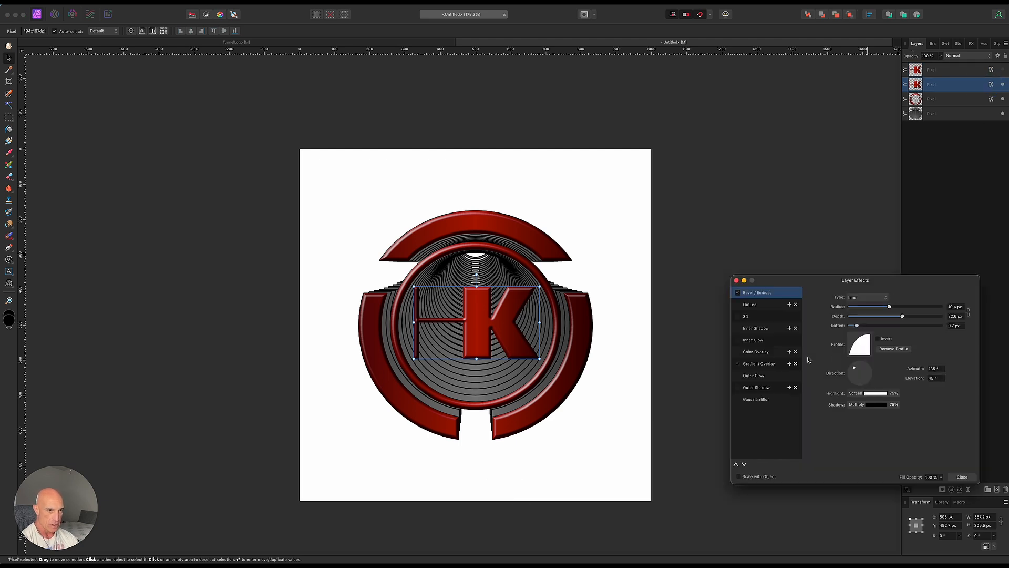
{"action": "left_click", "coordinate": [738, 292]}
Step: Recolour the lower lettering copy's gradient overlay with a dark grey start stop and a 9C9C9C middle stop
{"action": "left_click", "coordinate": [755, 364]}
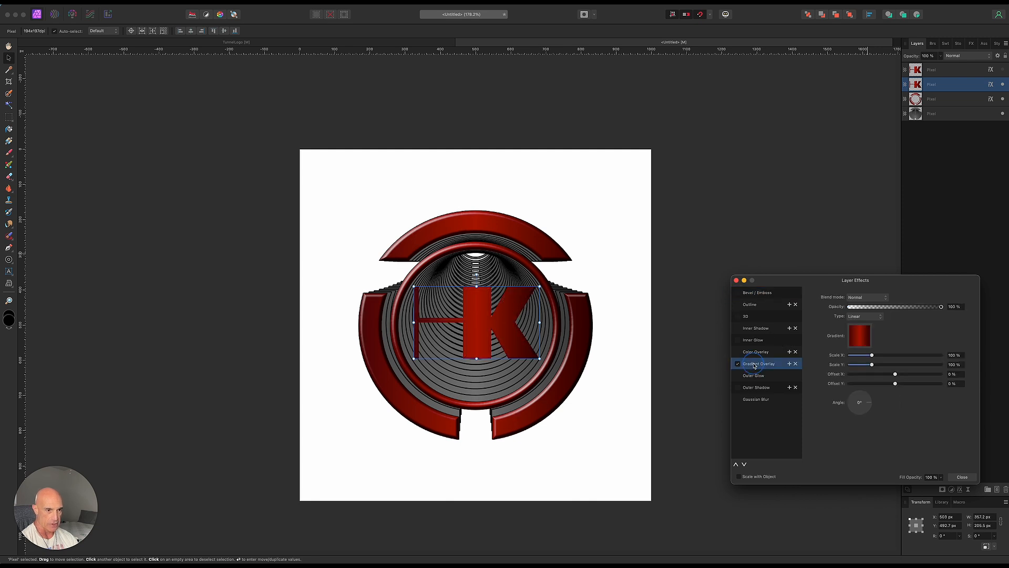
{"action": "left_click", "coordinate": [858, 339]}
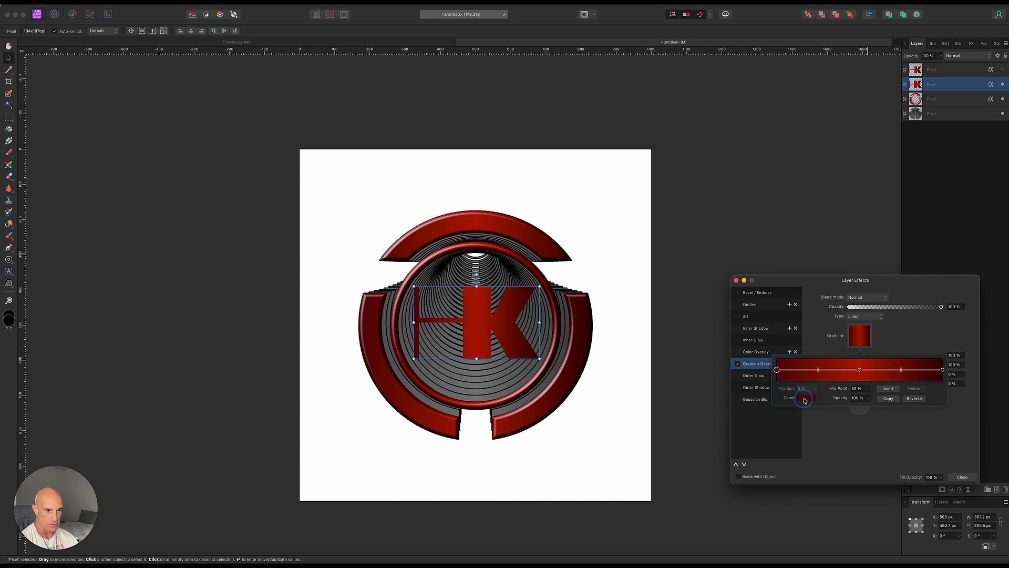
{"action": "left_click", "coordinate": [803, 400]}
{"action": "left_click", "coordinate": [823, 451]}
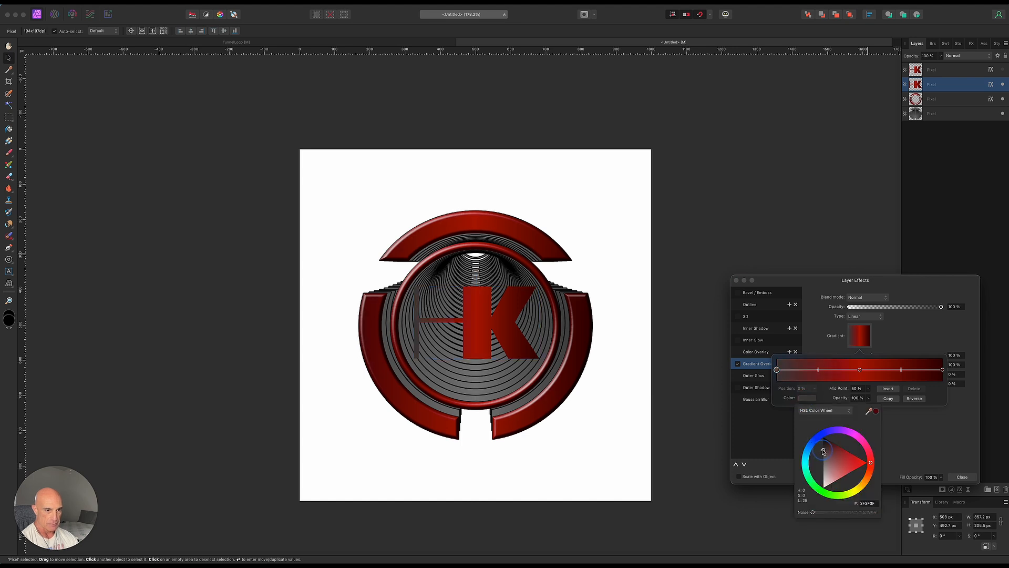
{"action": "left_click", "coordinate": [860, 370]}
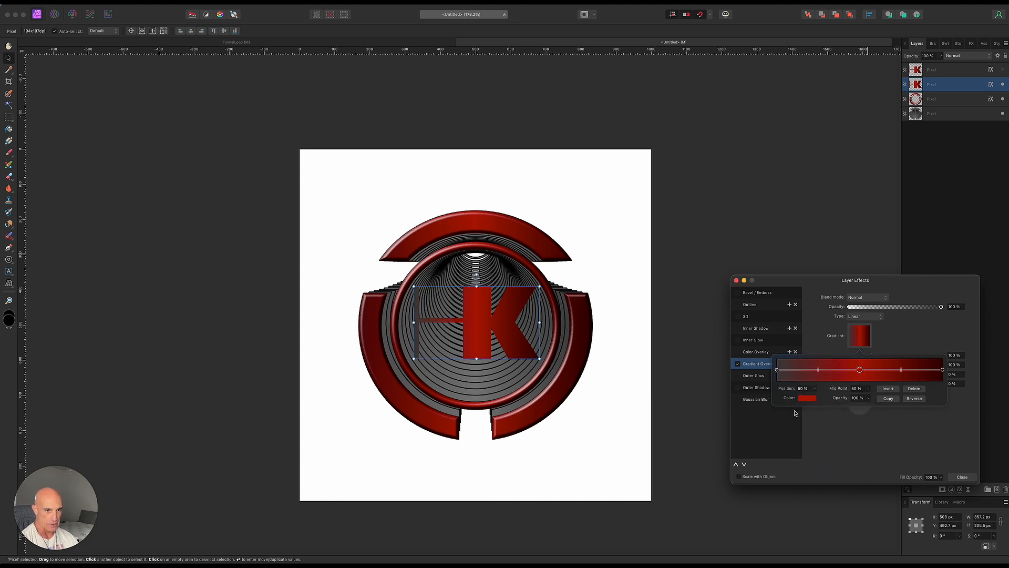
{"action": "left_click", "coordinate": [813, 398]}
{"action": "left_click", "coordinate": [823, 467]}
{"action": "left_click", "coordinate": [823, 469]}
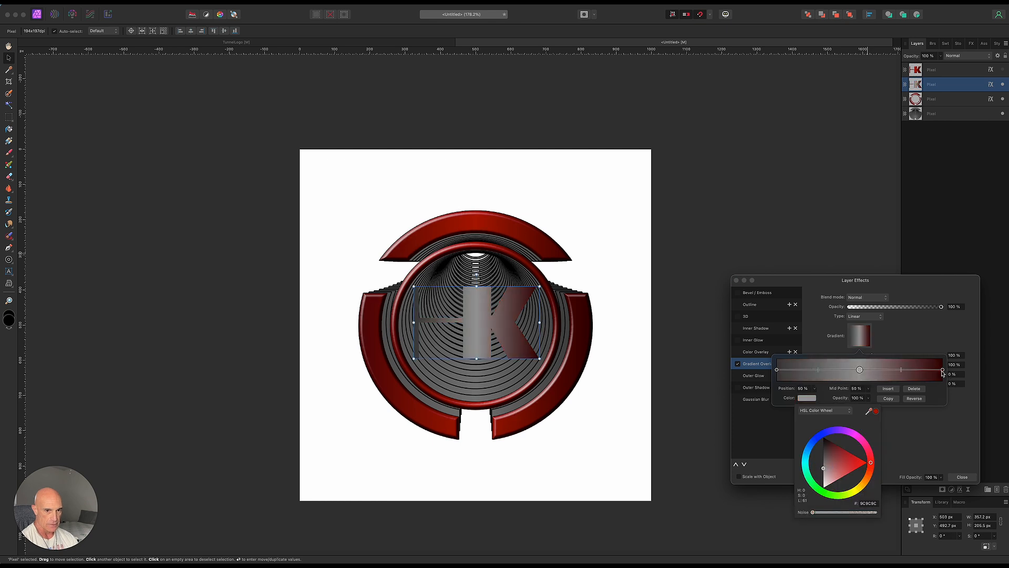
Step: Recolour the end stop of the lower lettering copy's gradient overlay dark grey, 393939
{"action": "left_click", "coordinate": [943, 370]}
{"action": "left_click", "coordinate": [803, 398]}
{"action": "left_click_drag", "start_coordinate": [829, 458], "coordinate": [823, 447]}
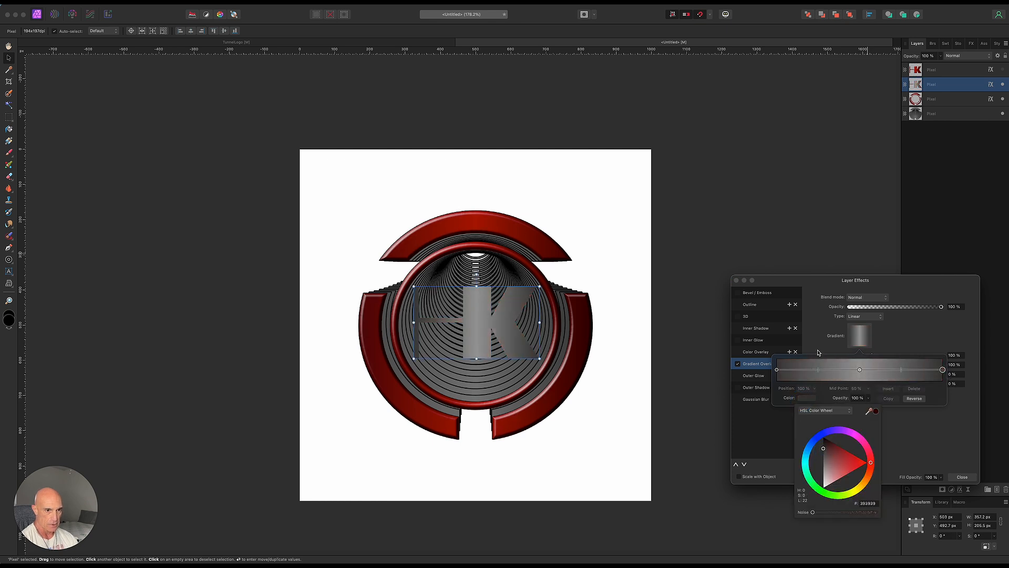
Step: Add a solid black Outline effect with a 1.7 px radius to the grey HK lettering copy and close the effects
{"action": "left_click", "coordinate": [739, 307]}
{"action": "left_click", "coordinate": [738, 305]}
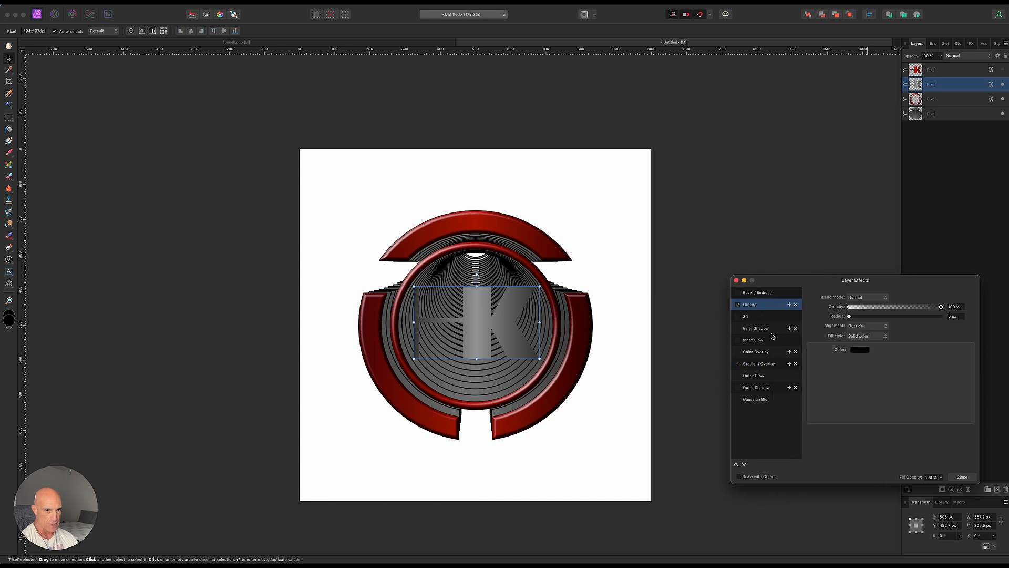
{"action": "left_click_drag", "start_coordinate": [850, 316], "coordinate": [873, 325]}
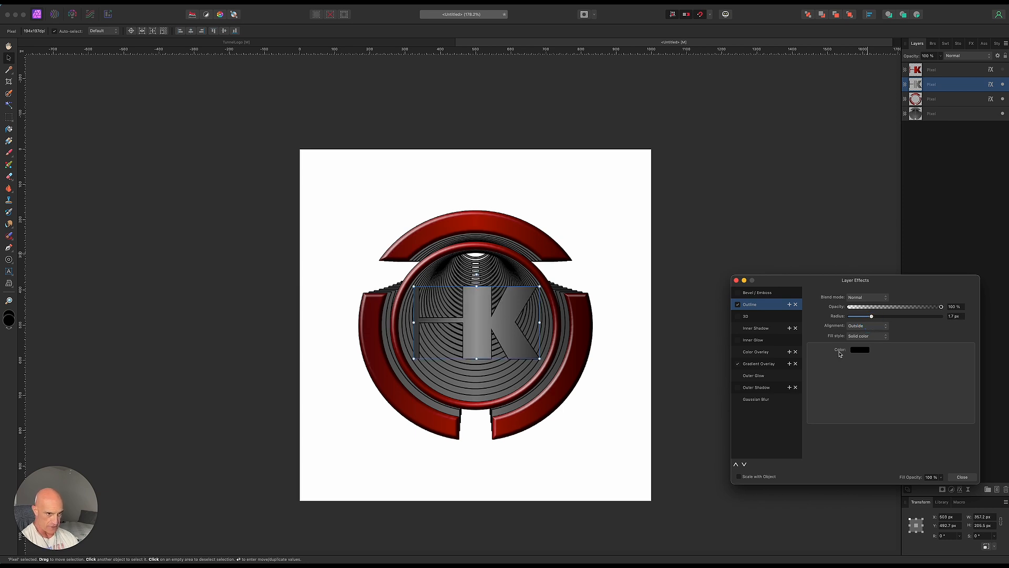
{"action": "key", "text": "Return"}
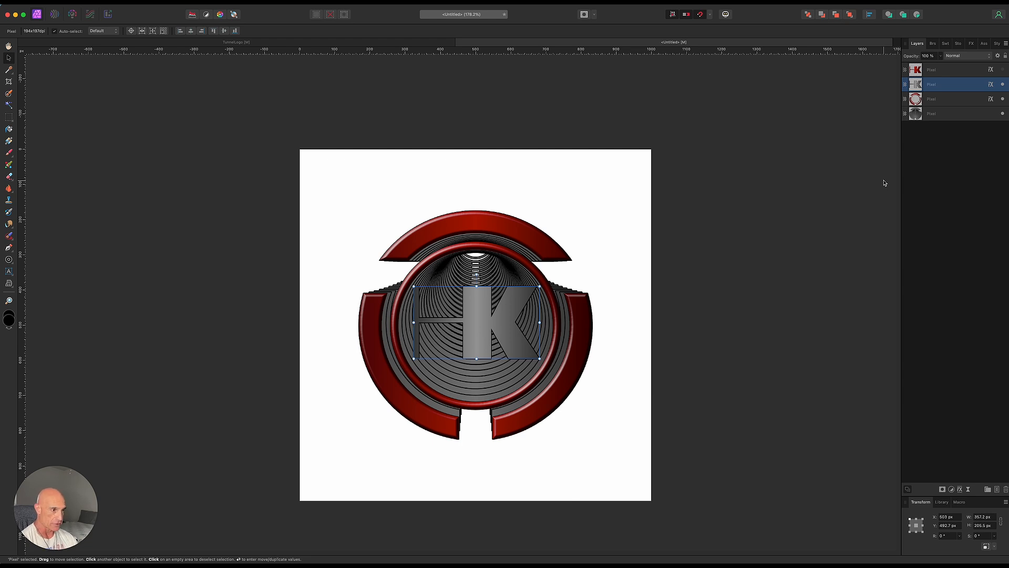
Step: Set up a Move / Duplicate of the grey lettering with 72 copies inserted behind it at 99 % scale
{"action": "key", "text": "Return"}
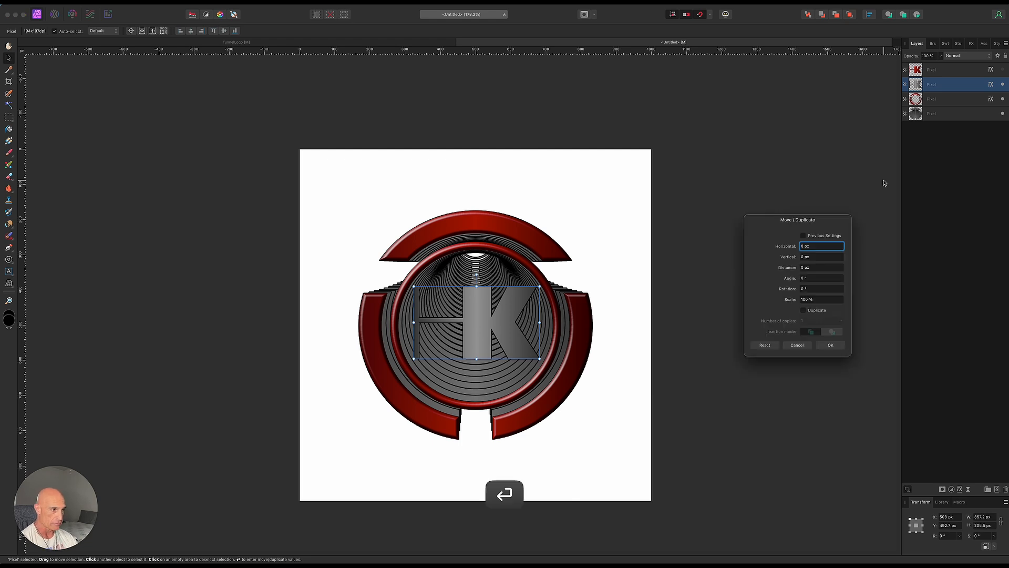
{"action": "left_click", "coordinate": [803, 310]}
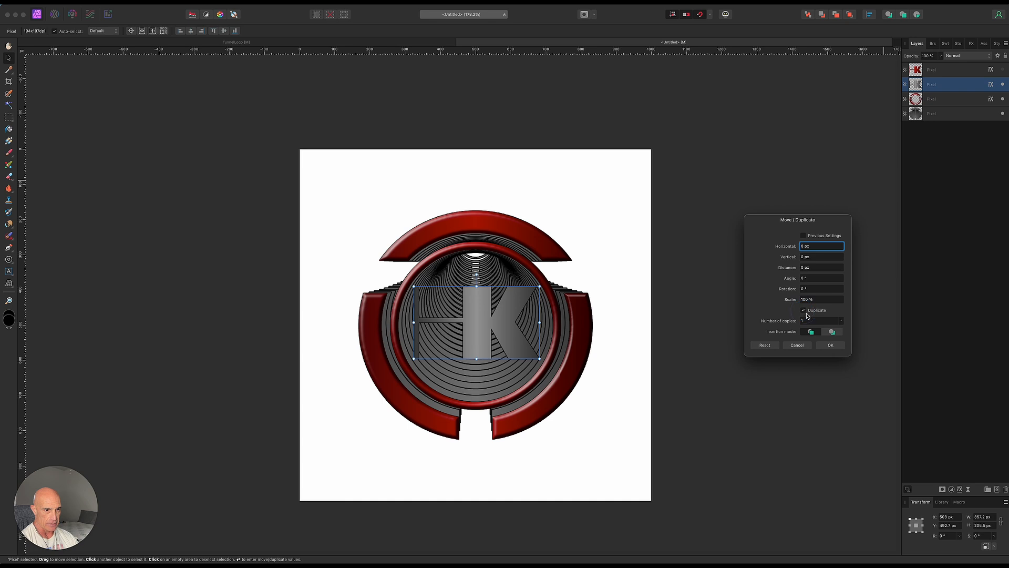
{"action": "left_click", "coordinate": [832, 332]}
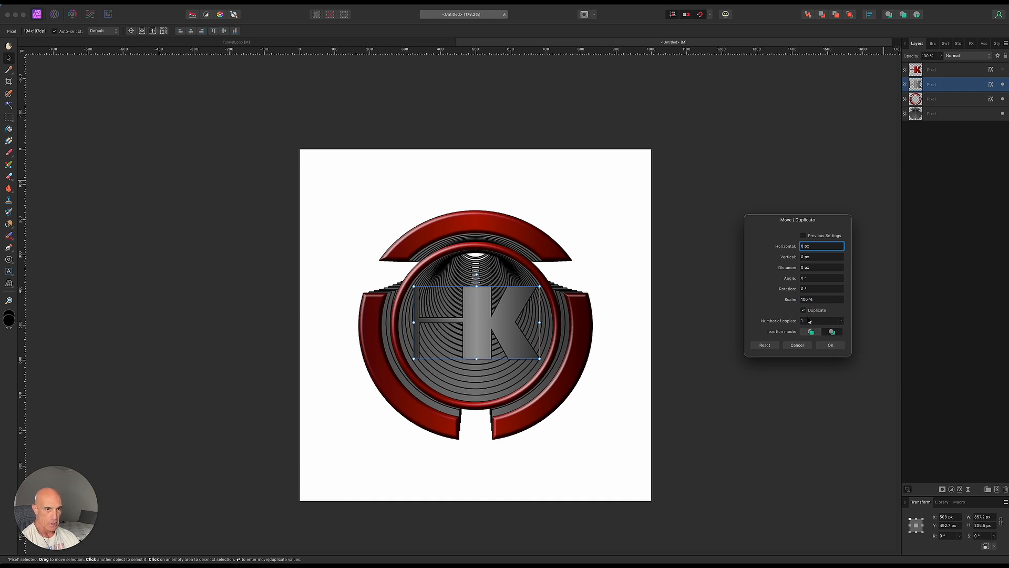
{"action": "left_click", "coordinate": [792, 303]}
{"action": "left_click_drag", "start_coordinate": [792, 303], "coordinate": [801, 335]}
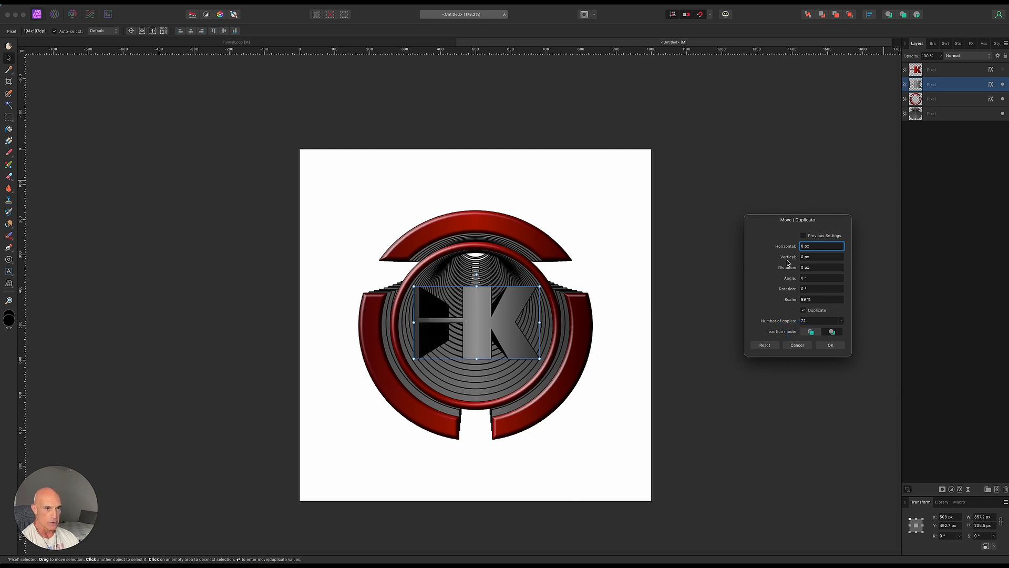
Step: Adjust the lettering duplication to a -3 px vertical offset, 96 % scale and 70 copies, and apply it
{"action": "left_click_drag", "start_coordinate": [789, 260], "coordinate": [789, 261]}
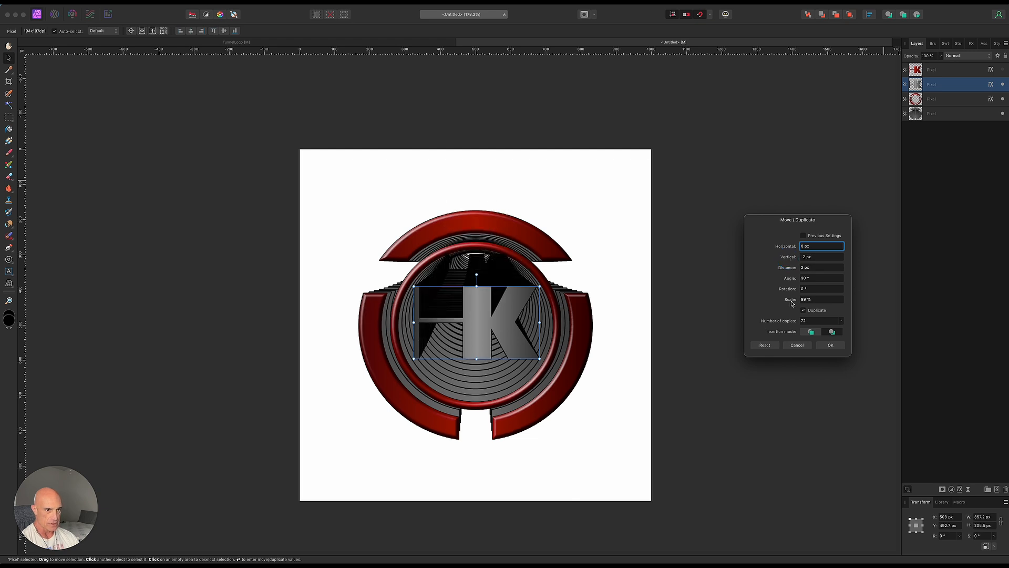
{"action": "left_click_drag", "start_coordinate": [791, 303], "coordinate": [790, 296]}
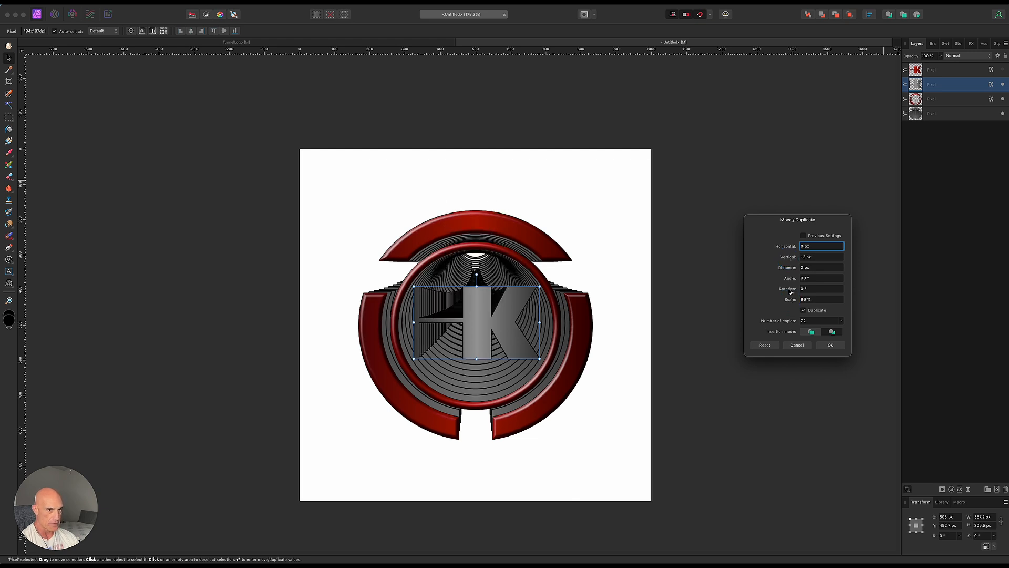
{"action": "left_click_drag", "start_coordinate": [788, 260], "coordinate": [787, 261]}
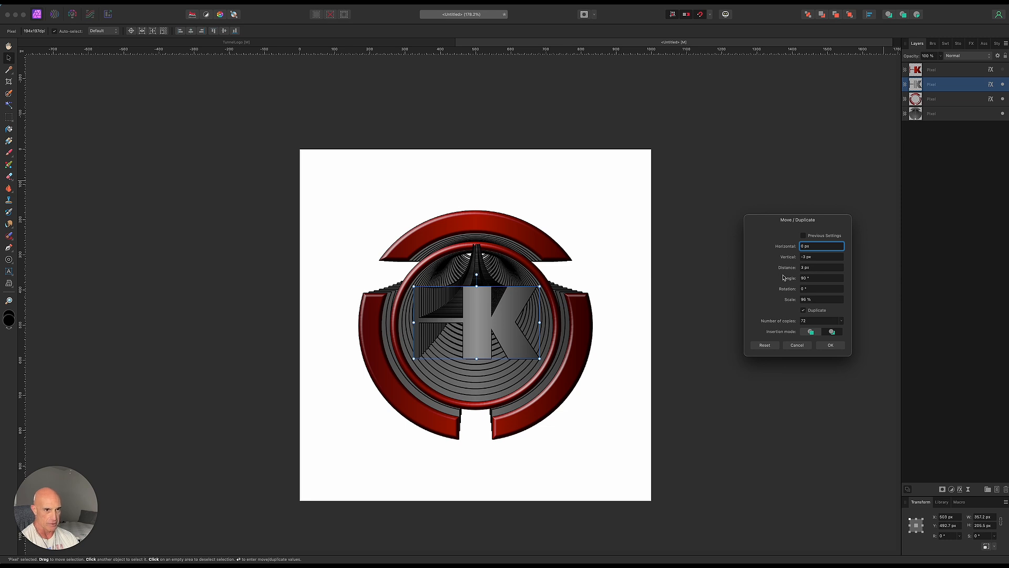
{"action": "left_click_drag", "start_coordinate": [778, 325], "coordinate": [778, 326]}
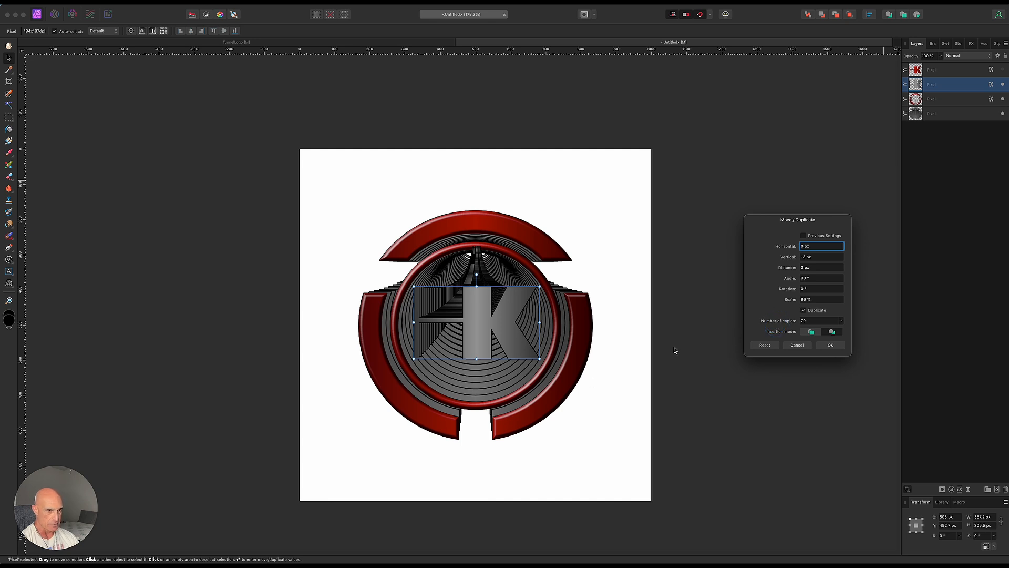
{"action": "left_click", "coordinate": [827, 347]}
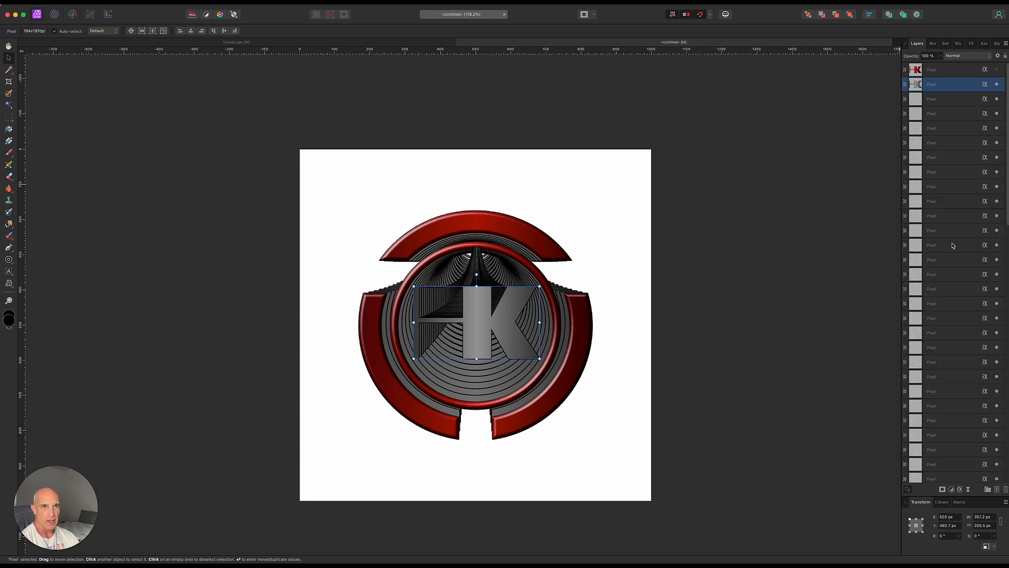
Step: Group the grey lettering with all its copies, and rasterize and trim the group into a single pixel layer
{"action": "scroll", "coordinate": [946, 252], "scroll_direction": "down", "scroll_amount": 10}
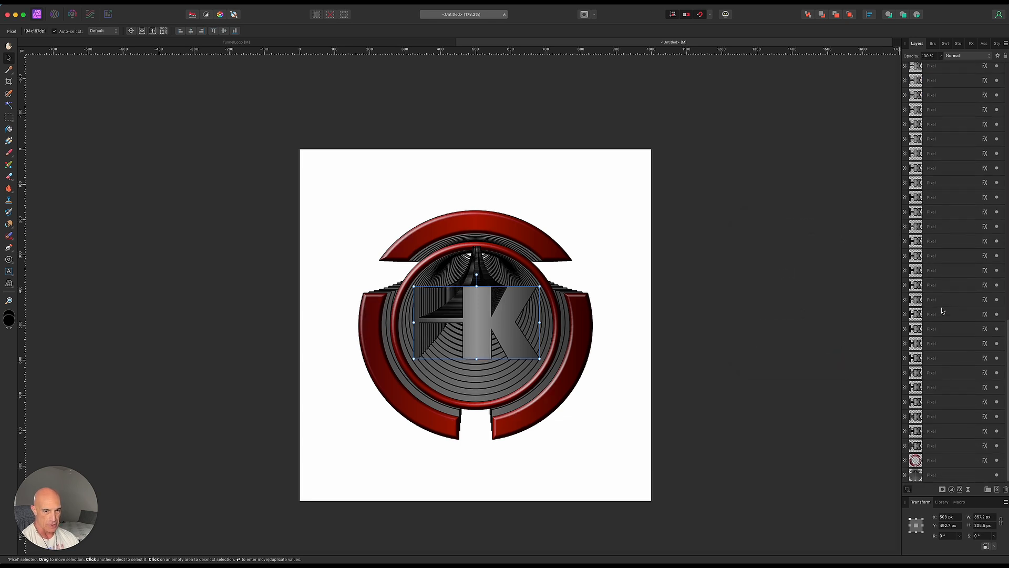
{"action": "left_click", "coordinate": [948, 451], "text": "shift"}
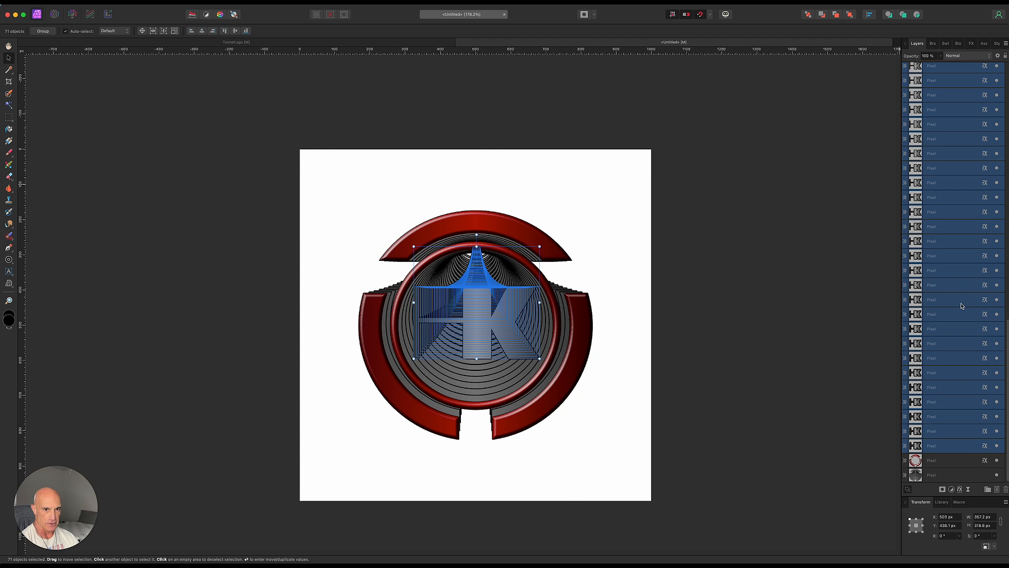
{"action": "right_click", "coordinate": [960, 291]}
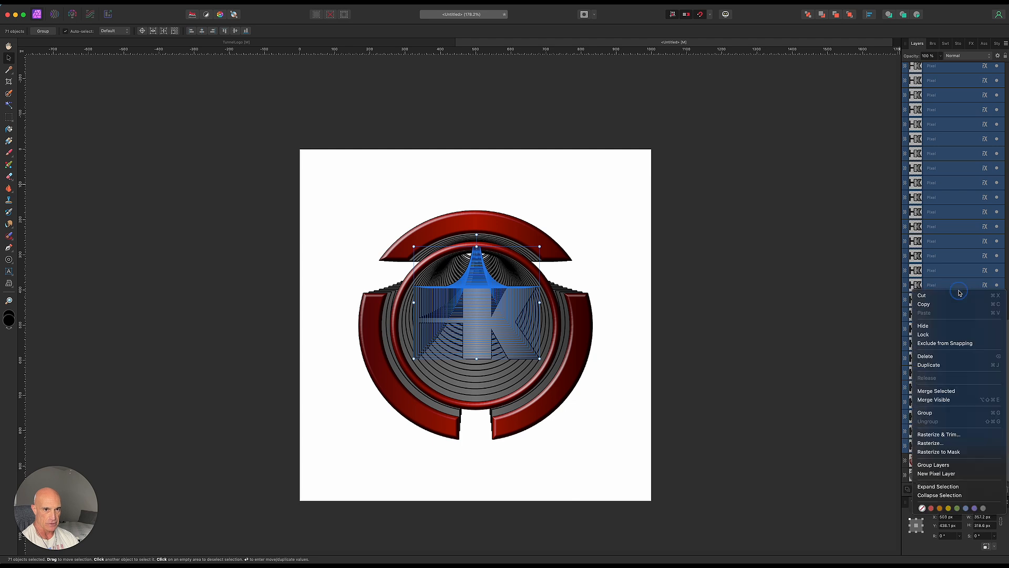
{"action": "left_click", "coordinate": [933, 412]}
{"action": "right_click", "coordinate": [909, 84]}
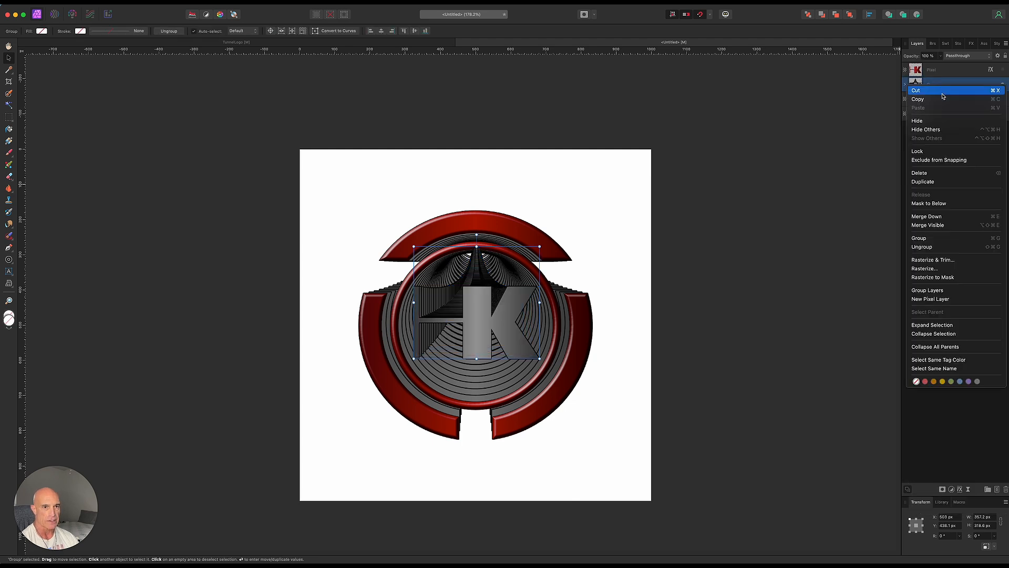
{"action": "left_click", "coordinate": [927, 261]}
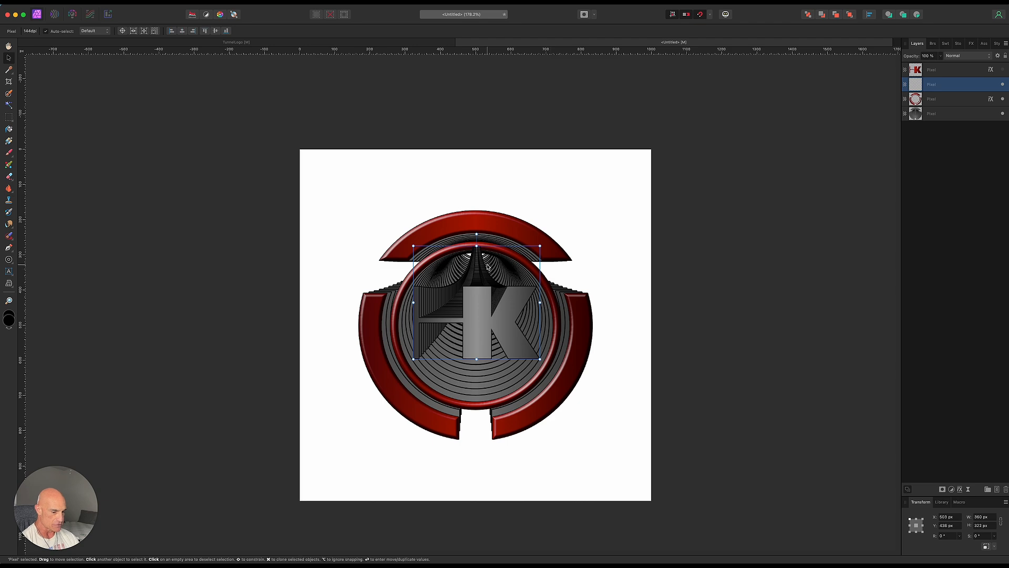
Step: Add a mask to the rasterized lettering extrusion layer and invert it to white
{"action": "scroll", "coordinate": [485, 265], "scroll_direction": "up", "scroll_amount": 5}
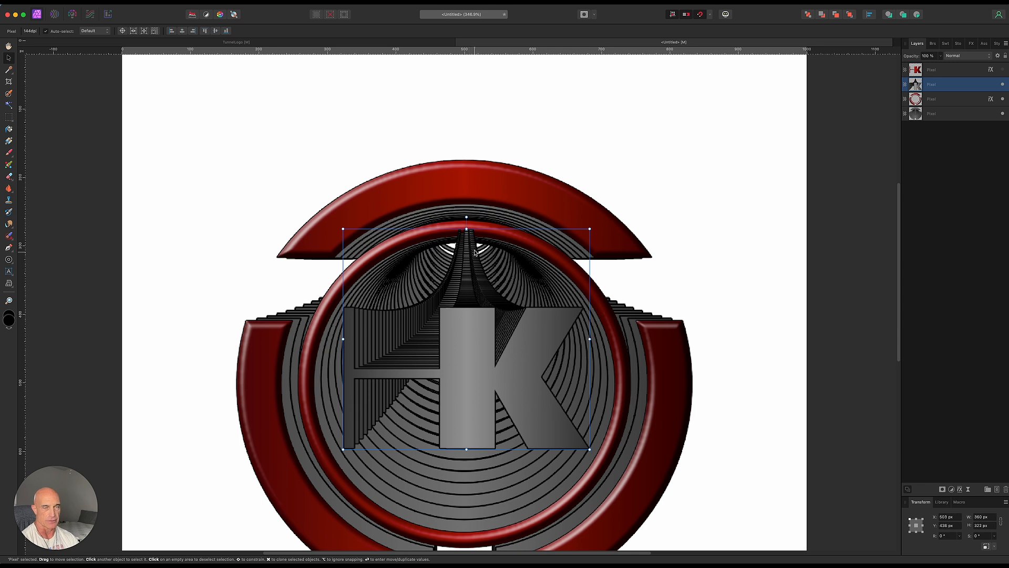
{"action": "left_click", "coordinate": [943, 489]}
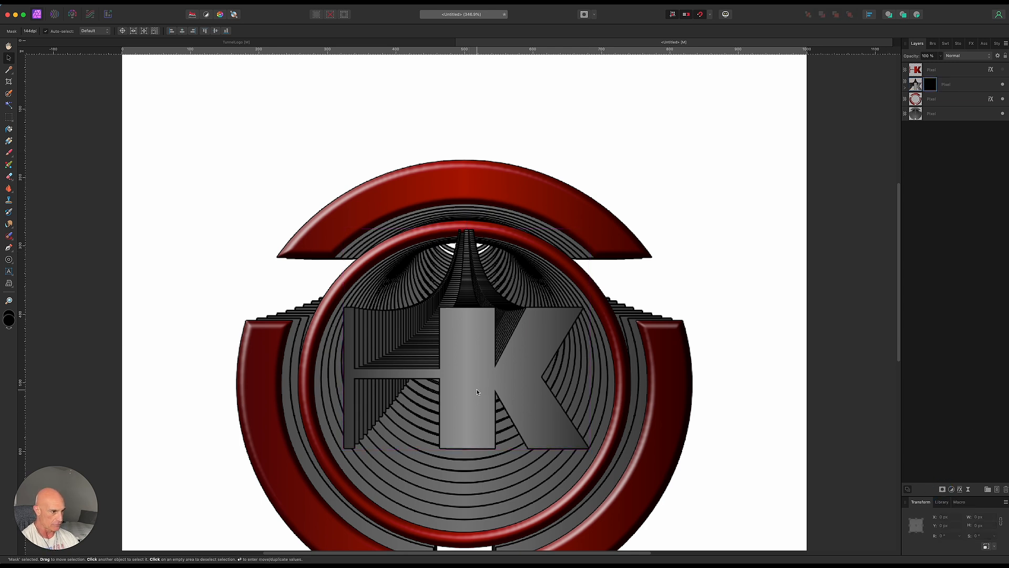
{"action": "key", "text": "super+i"}
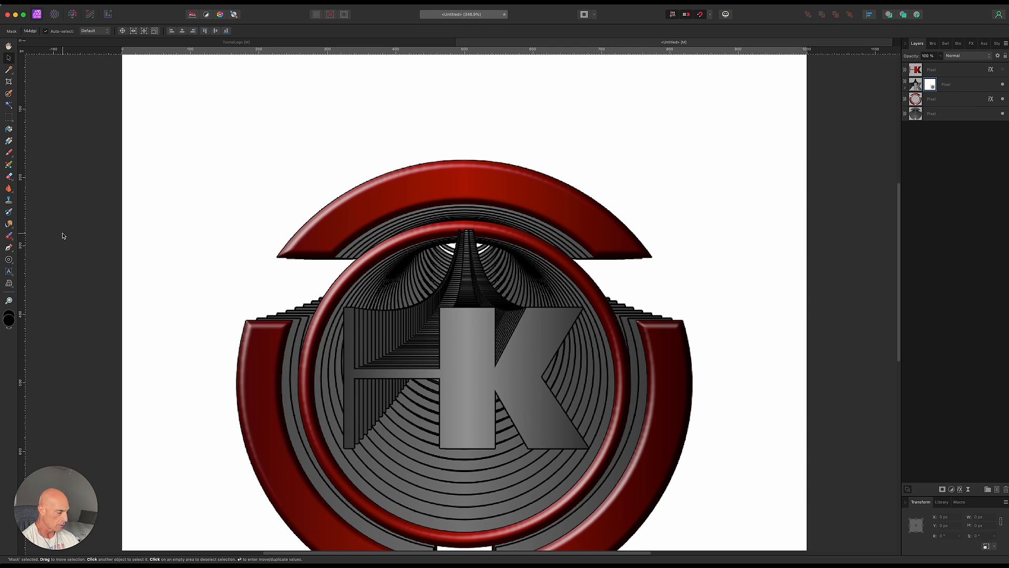
Step: Paint black on the mask with a smaller soft brush to hide the extrusion's tip where it overlaps the red inner ring
{"action": "key", "text": "x"}
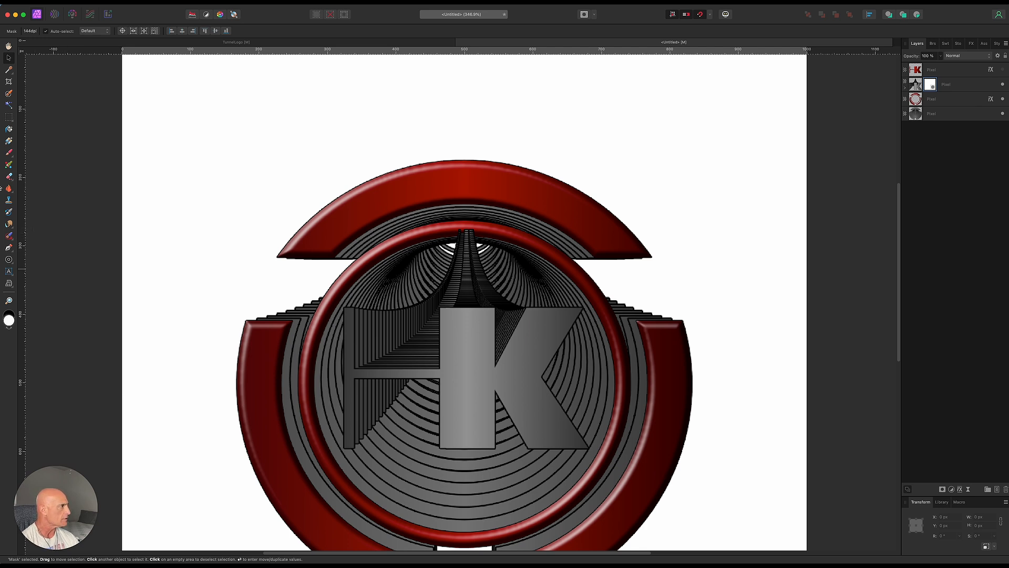
{"action": "left_click", "coordinate": [9, 152]}
{"action": "key", "text": "x"}
{"action": "key", "text": "bracketleft"}
{"action": "key", "text": "bracketleft"}
{"action": "key", "text": "bracketleft"}
{"action": "key", "text": "bracketleft"}
{"action": "key", "text": "bracketleft"}
{"action": "key", "text": "bracketleft"}
{"action": "key", "text": "bracketleft"}
{"action": "key", "text": "bracketleft"}
{"action": "key", "text": "bracketleft"}
{"action": "key", "text": "bracketleft"}
{"action": "key", "text": "bracketleft"}
{"action": "key", "text": "bracketleft"}
{"action": "key", "text": "bracketleft"}
{"action": "key", "text": "bracketleft"}
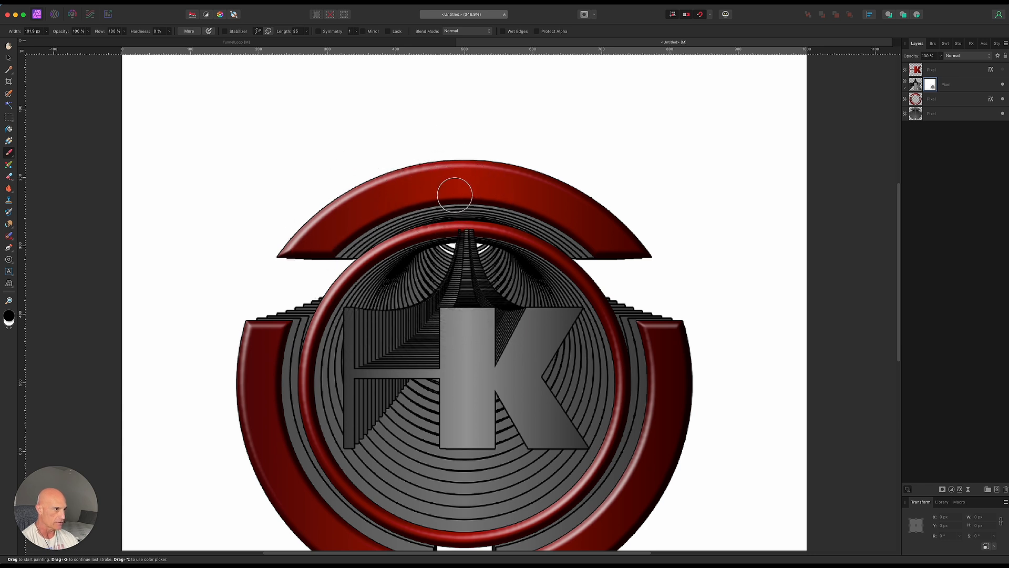
{"action": "key", "text": "bracketleft"}
{"action": "key", "text": "bracketleft"}
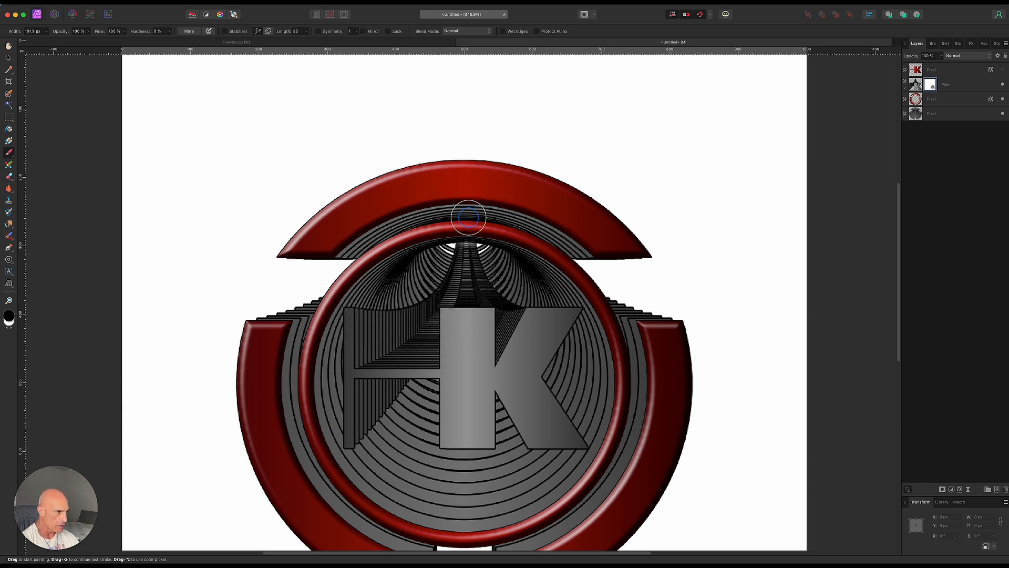
{"action": "left_click", "coordinate": [469, 215]}
{"action": "left_click", "coordinate": [389, 222]}
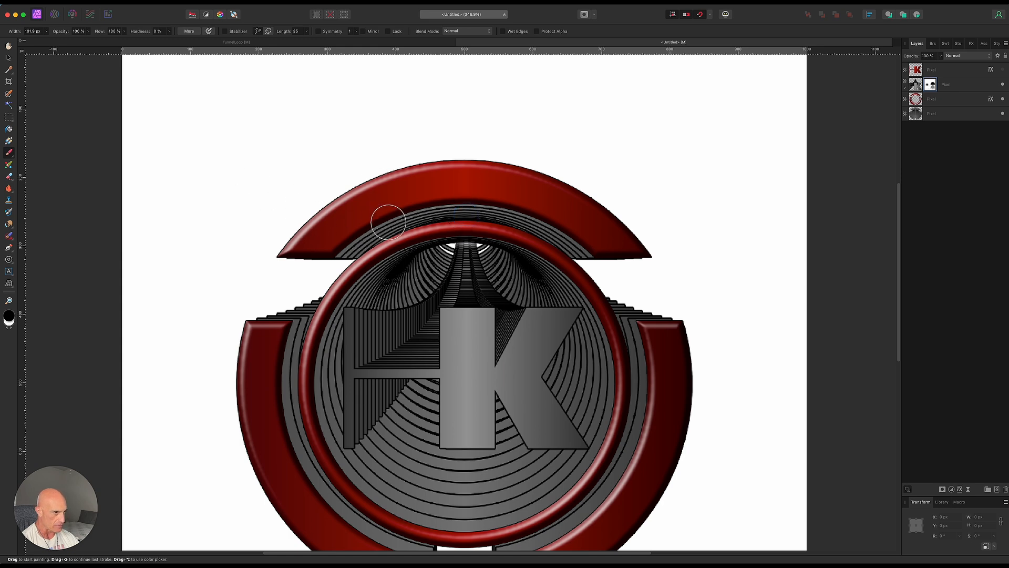
Step: Make the red bevelled HK lettering layer visible above its grey extrusion
{"action": "scroll", "coordinate": [411, 263], "scroll_direction": "down", "scroll_amount": 5, "text": "alt"}
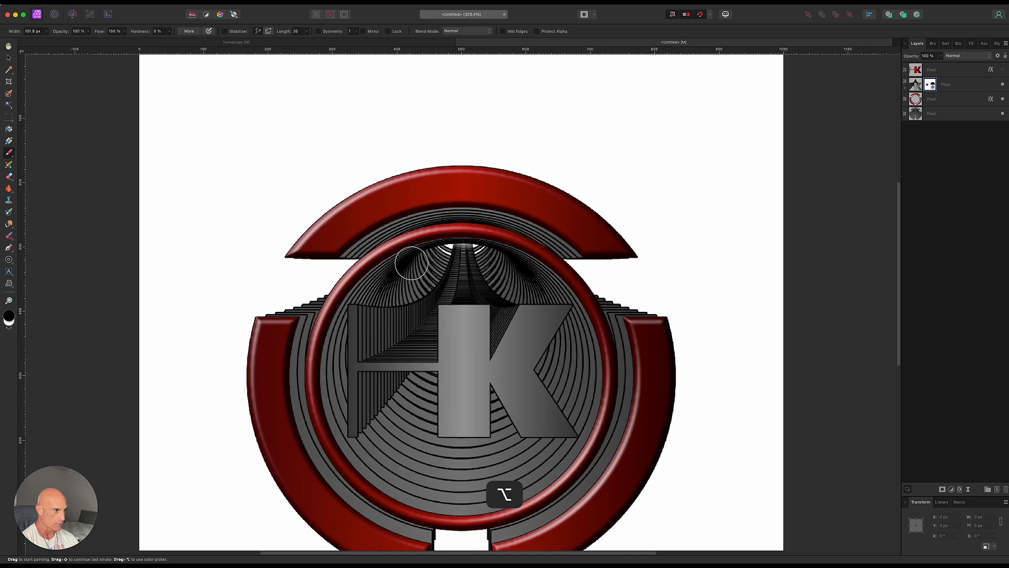
{"action": "scroll", "coordinate": [411, 263], "scroll_direction": "down", "scroll_amount": 2, "text": "alt"}
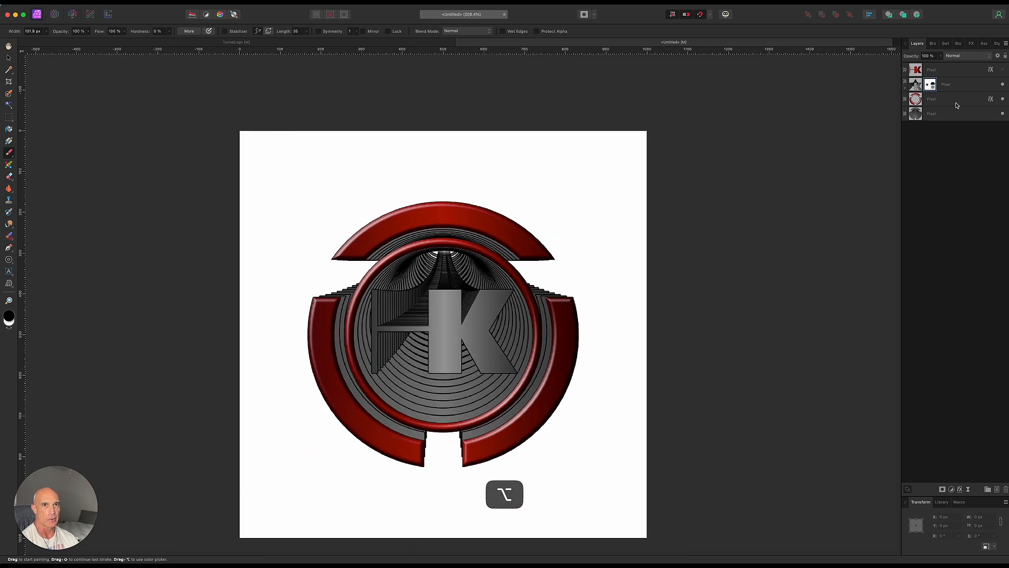
{"action": "left_click", "coordinate": [1003, 70]}
{"action": "scroll", "coordinate": [495, 376], "scroll_direction": "down", "scroll_amount": 2}
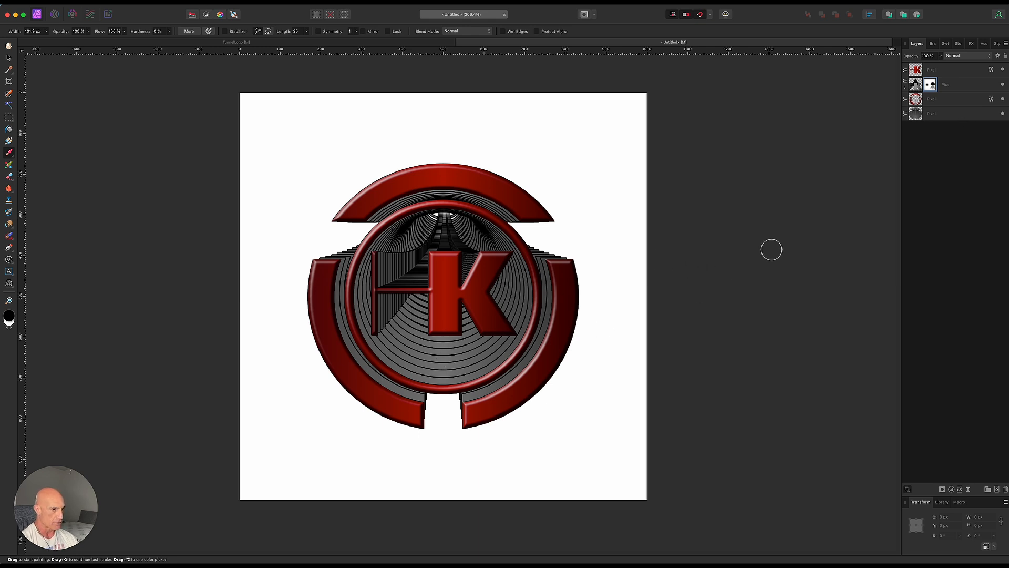
Step: Add a Gradient Overlay effect to the rasterized ring extrusion layer and set its start stop to red, FF1700
{"action": "left_click", "coordinate": [972, 114]}
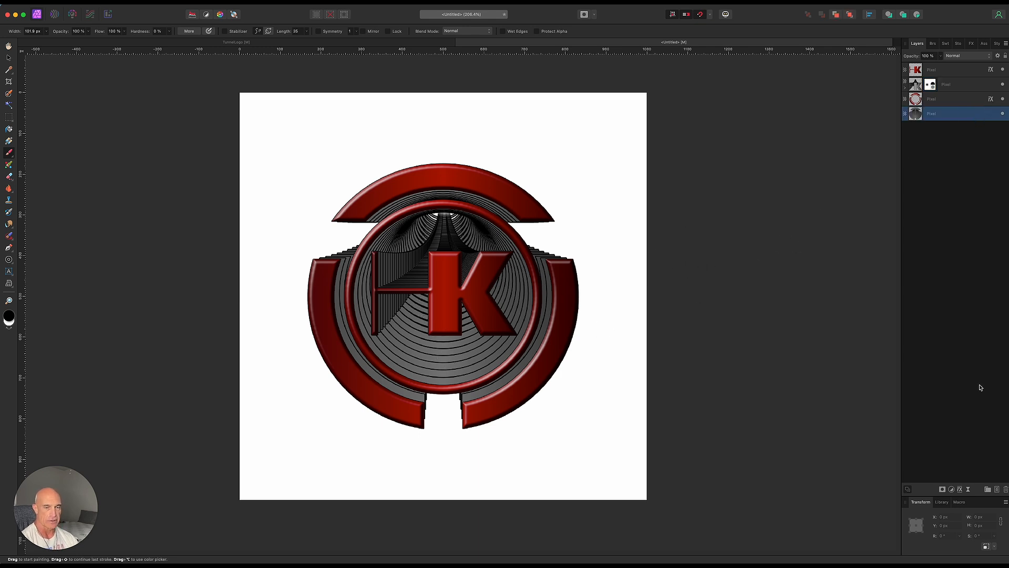
{"action": "left_click", "coordinate": [960, 490]}
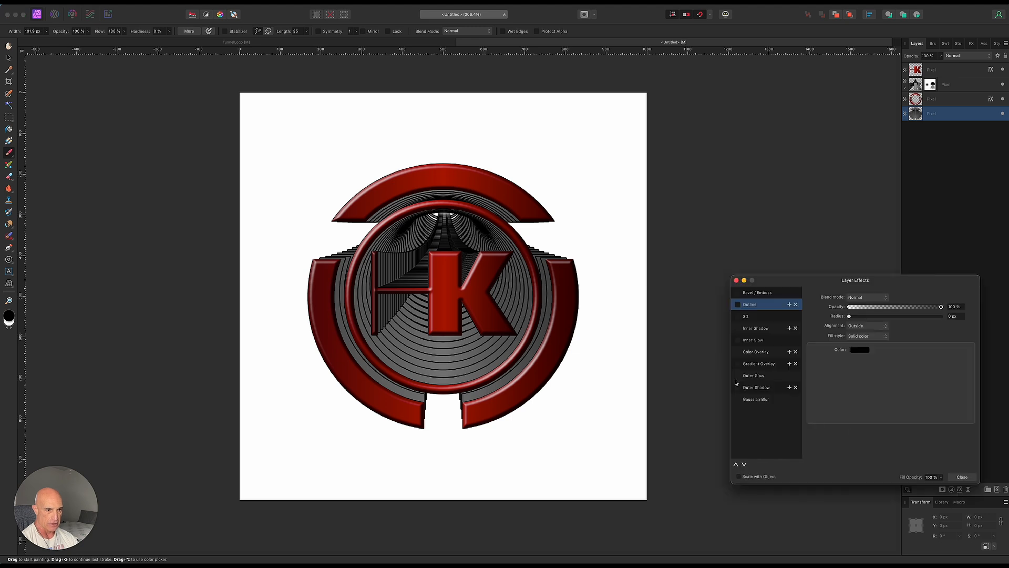
{"action": "left_click", "coordinate": [738, 364]}
{"action": "left_click", "coordinate": [860, 335]}
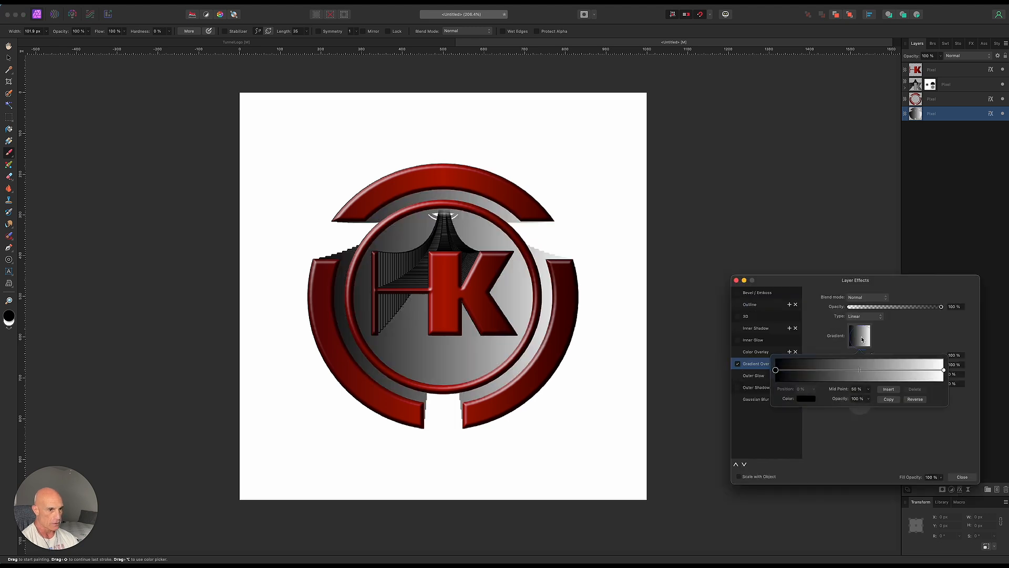
{"action": "left_click", "coordinate": [805, 399]}
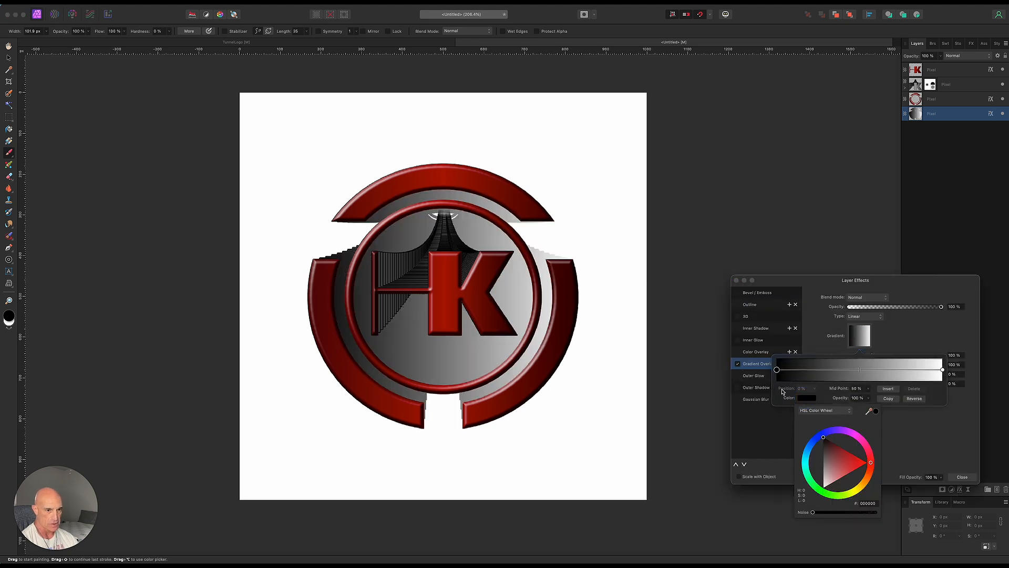
{"action": "left_click", "coordinate": [870, 473]}
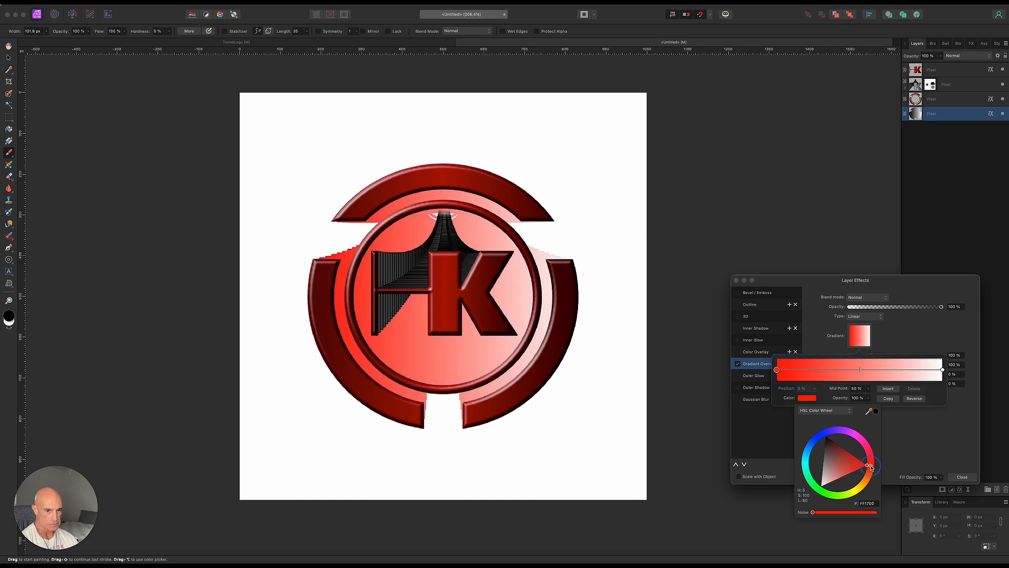
Step: Recolour the end stop of the ring extrusion's gradient overlay orange, D38800, and set the gradient angle to 90°
{"action": "left_click", "coordinate": [943, 370]}
{"action": "left_click", "coordinate": [809, 398]}
{"action": "left_click_drag", "start_coordinate": [850, 454], "coordinate": [865, 484]}
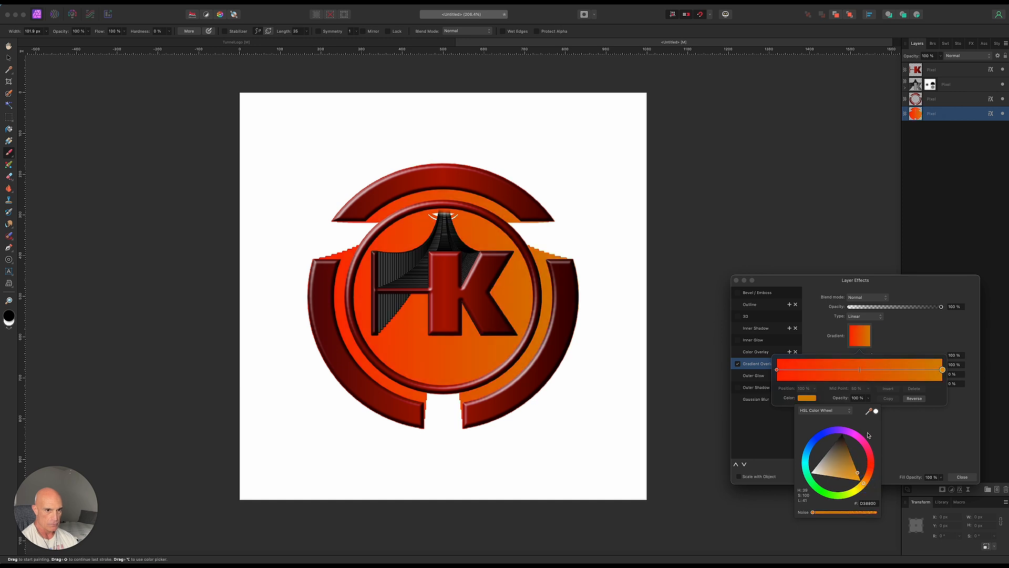
{"action": "left_click", "coordinate": [777, 370]}
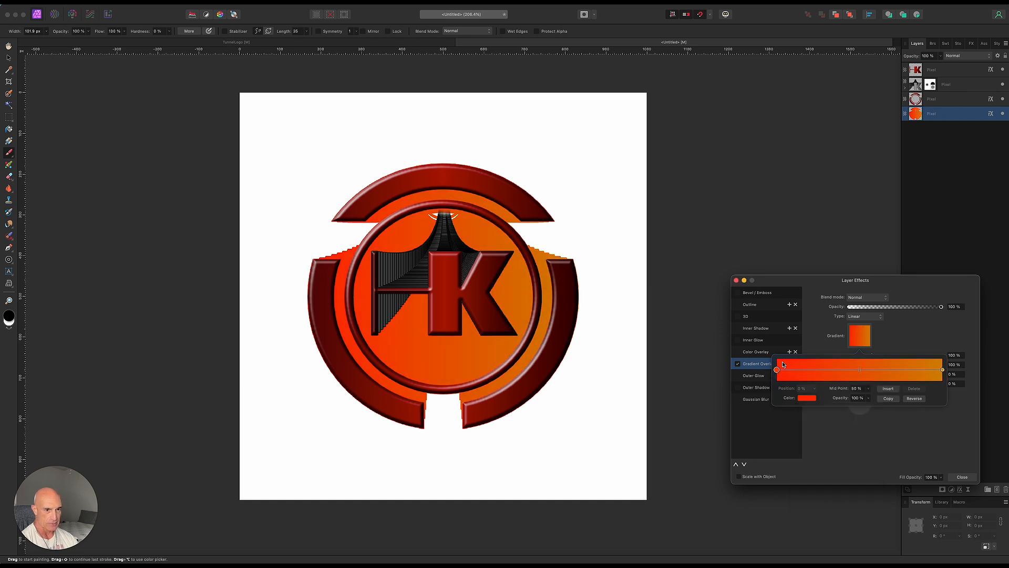
{"action": "left_click", "coordinate": [818, 347]}
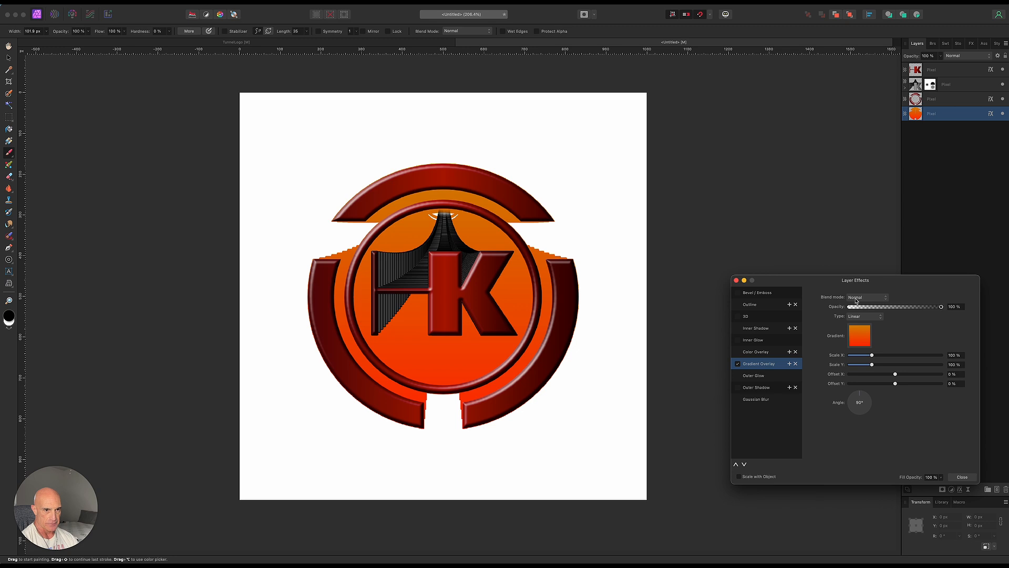
Step: Set the blend mode of the ring extrusion's gradient overlay to Soft Light
{"action": "left_click", "coordinate": [855, 298]}
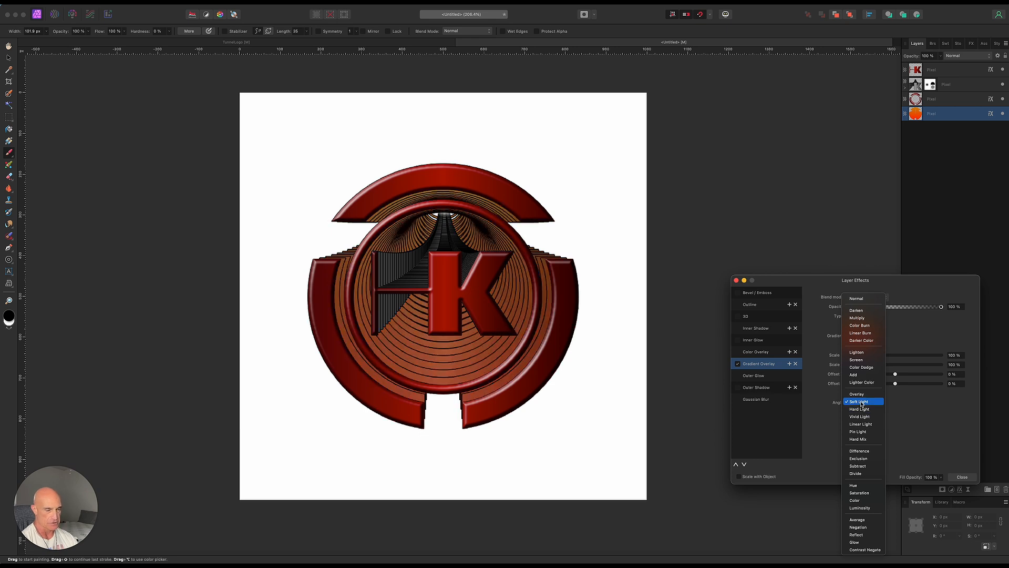
{"action": "left_click", "coordinate": [861, 403]}
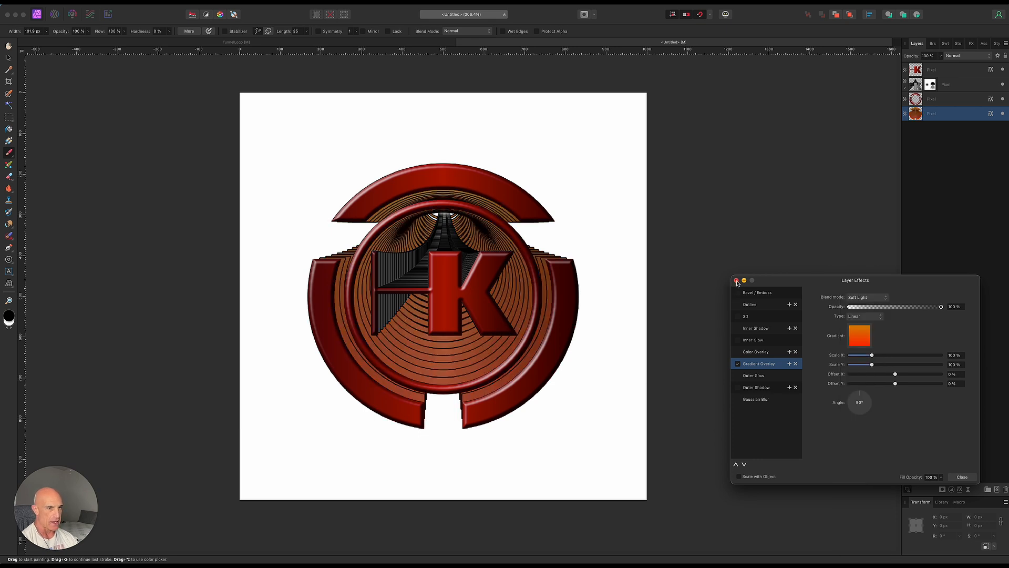
{"action": "left_click", "coordinate": [737, 282]}
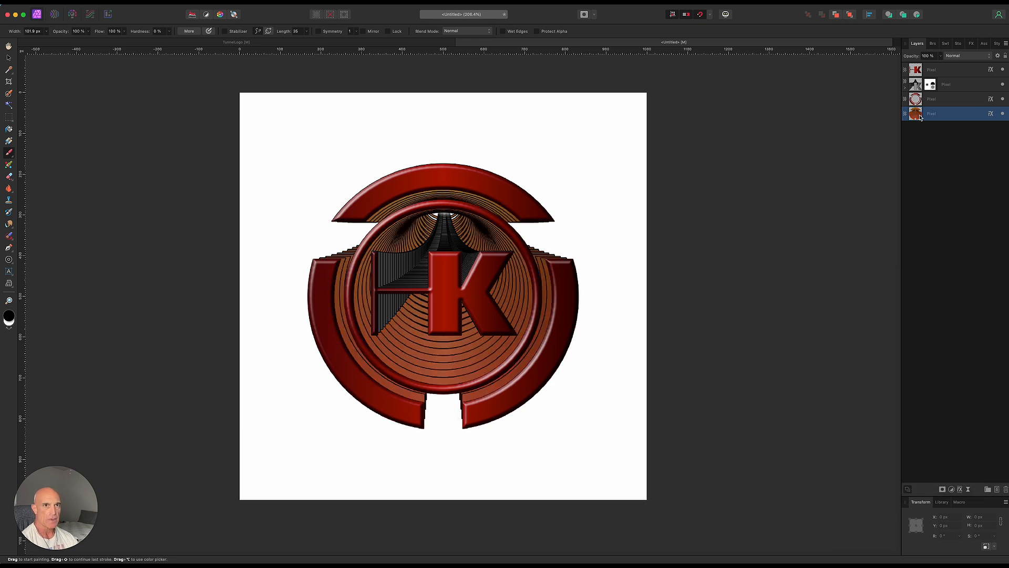
Step: Add a Gradient Overlay effect to the masked lettering extrusion layer and recolour its start stop orange
{"action": "left_click", "coordinate": [916, 87]}
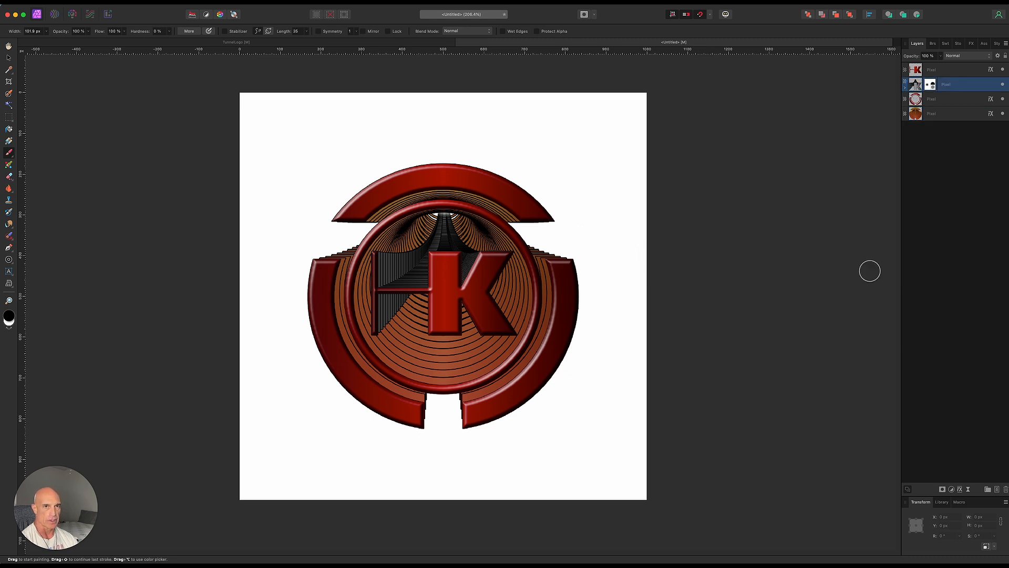
{"action": "left_click", "coordinate": [961, 489]}
{"action": "left_click", "coordinate": [738, 364]}
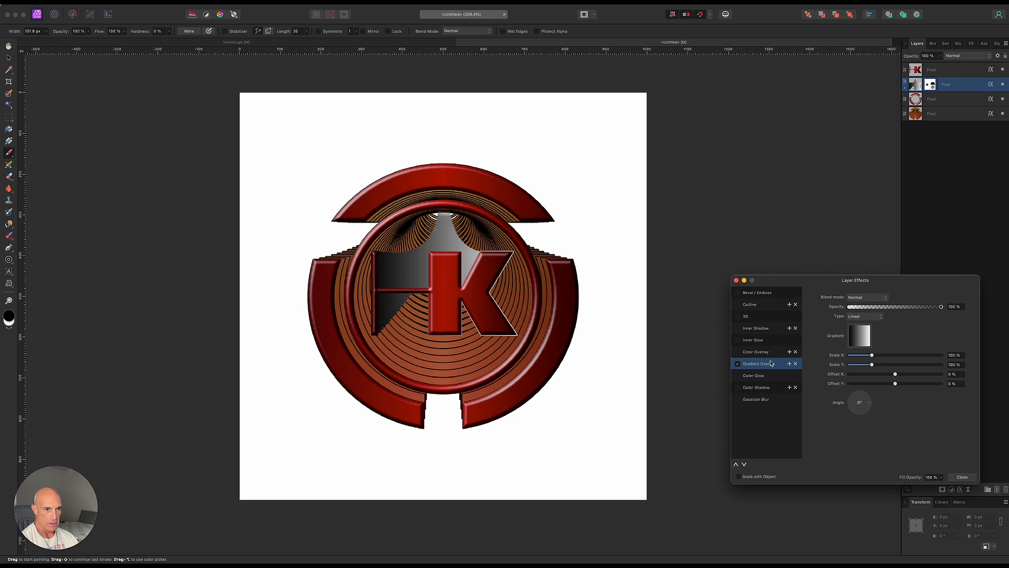
{"action": "left_click", "coordinate": [860, 338]}
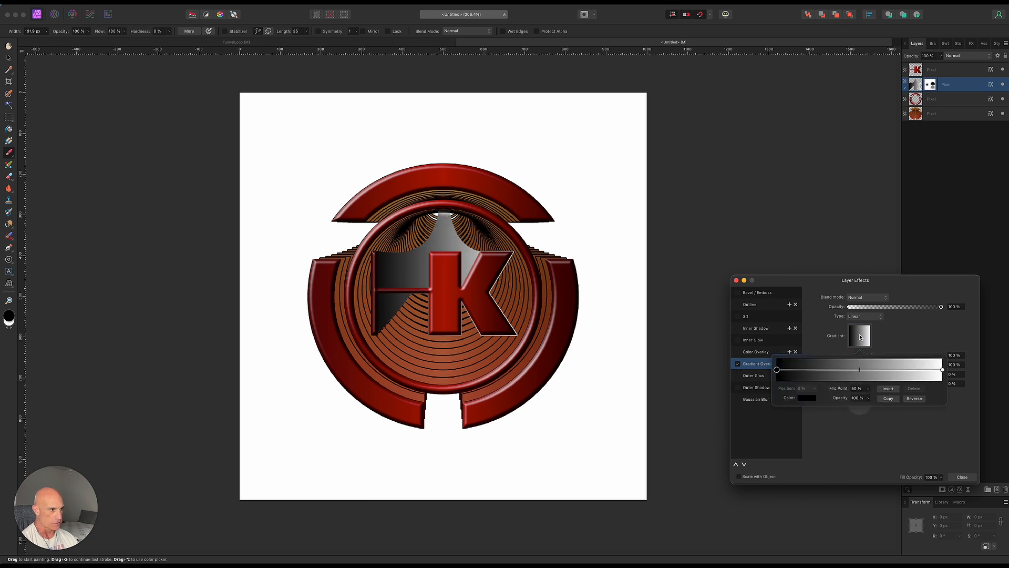
{"action": "left_click", "coordinate": [808, 398]}
{"action": "left_click_drag", "start_coordinate": [867, 481], "coordinate": [869, 475]}
Step: Recolour the end stop of the lettering extrusion's gradient overlay dark red, 700000
{"action": "left_click", "coordinate": [942, 370]}
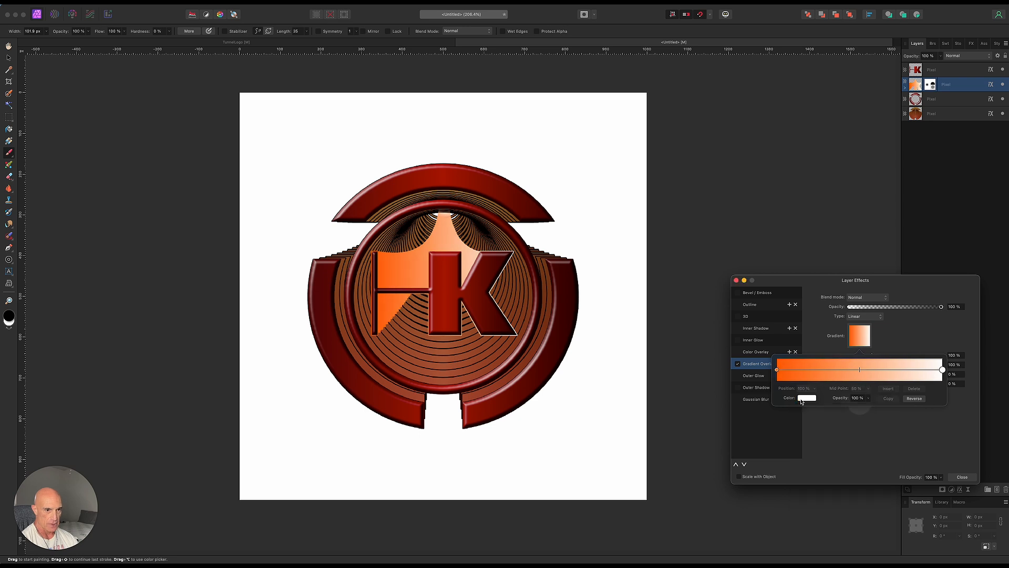
{"action": "left_click", "coordinate": [807, 398]}
{"action": "left_click", "coordinate": [851, 455]}
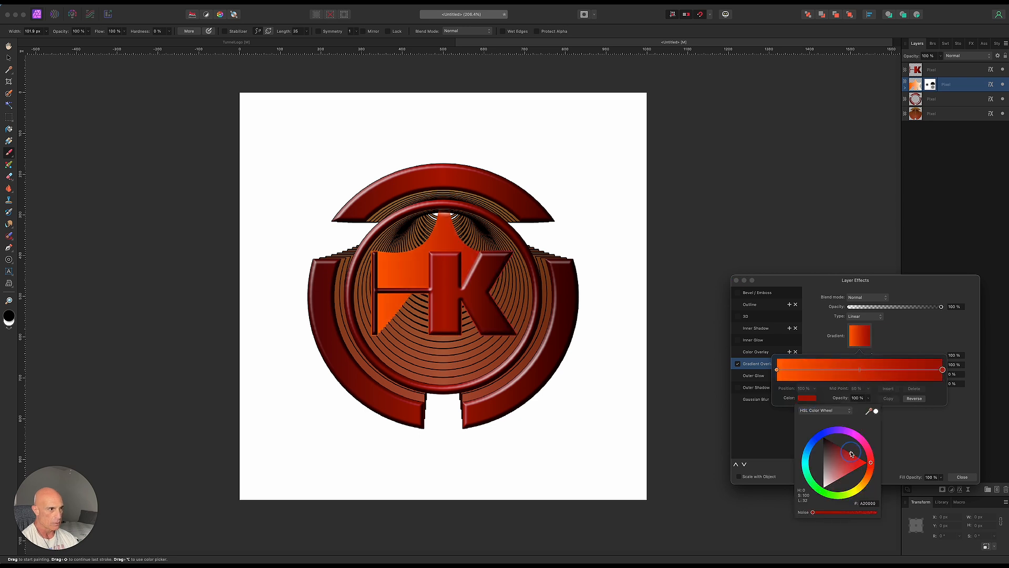
{"action": "left_click", "coordinate": [843, 448]}
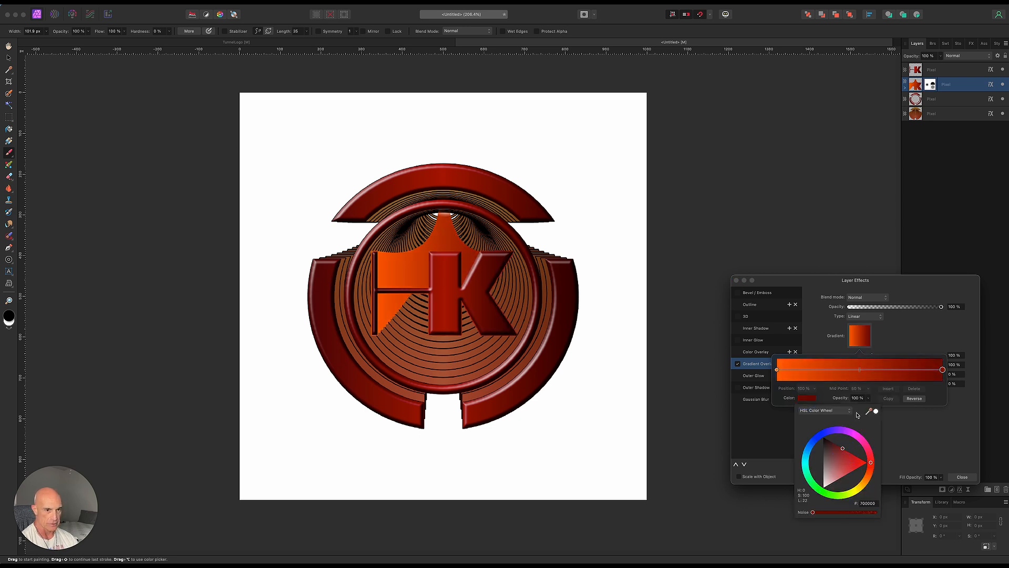
{"action": "left_click", "coordinate": [811, 341]}
Step: Set the lettering extrusion's gradient overlay to a 225° angle and the Soft Light blend mode
{"action": "mouse_move", "coordinate": [869, 402]}
{"action": "left_mouse_down"}
{"action": "mouse_move", "coordinate": [855, 396]}
{"action": "mouse_move", "coordinate": [867, 415]}
{"action": "mouse_move", "coordinate": [851, 410]}
{"action": "left_mouse_up"}
{"action": "left_click", "coordinate": [866, 301]}
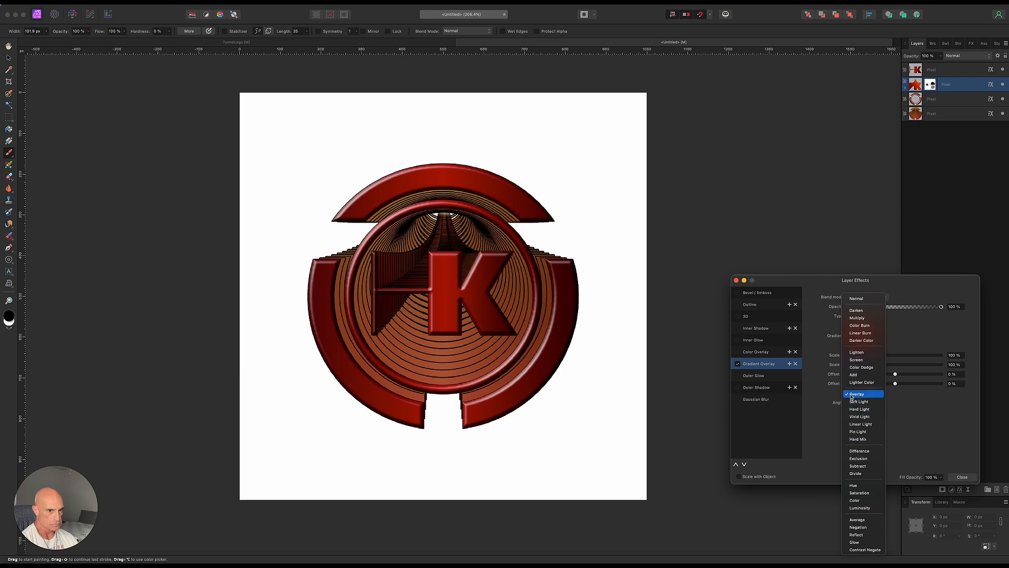
{"action": "left_click", "coordinate": [854, 402]}
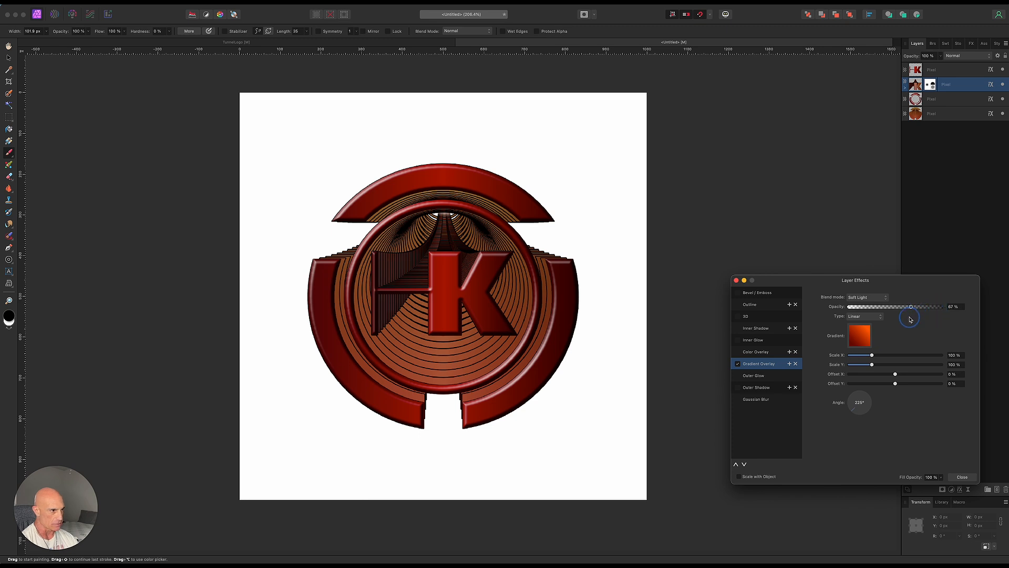
{"action": "left_click", "coordinate": [961, 477]}
Step: Slightly reduce the opacity of the lettering extrusion layer and deselect it
{"action": "left_click", "coordinate": [940, 55]}
{"action": "left_click_drag", "start_coordinate": [941, 65], "coordinate": [935, 64]}
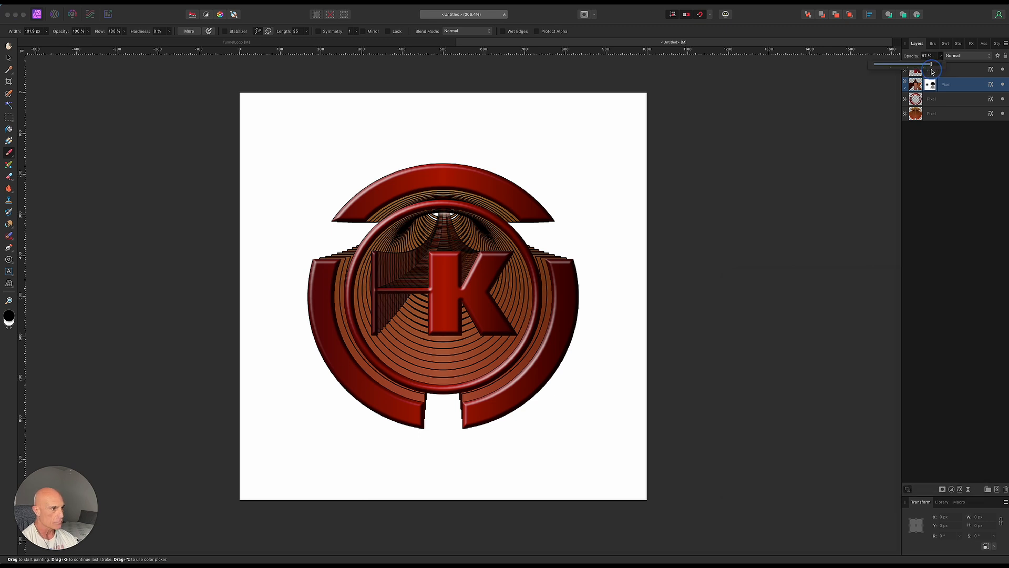
{"action": "left_click", "coordinate": [789, 223]}
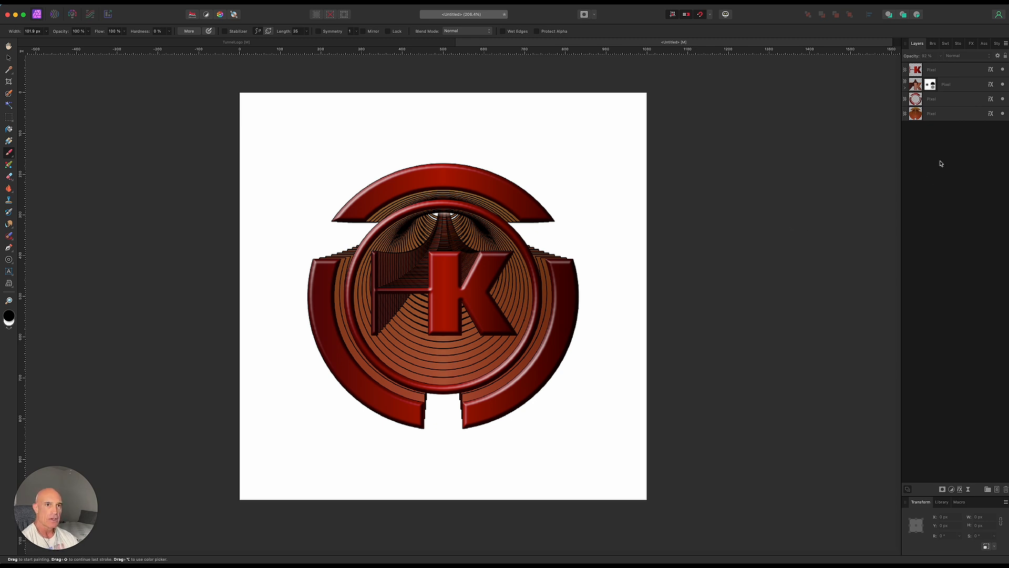
Step: Add a pixel layer below all others and draw a linear gradient on it from the canvas centre to its upper-right corner
{"action": "left_click", "coordinate": [997, 490]}
{"action": "left_click_drag", "start_coordinate": [934, 75], "coordinate": [946, 147]}
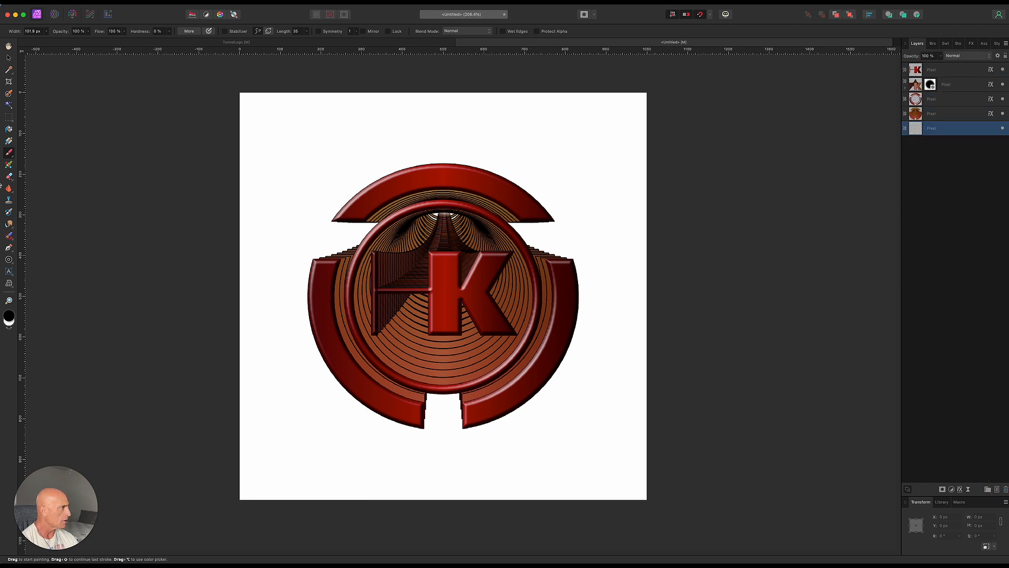
{"action": "left_click", "coordinate": [9, 141]}
{"action": "left_click_drag", "start_coordinate": [443, 293], "coordinate": [647, 93]}
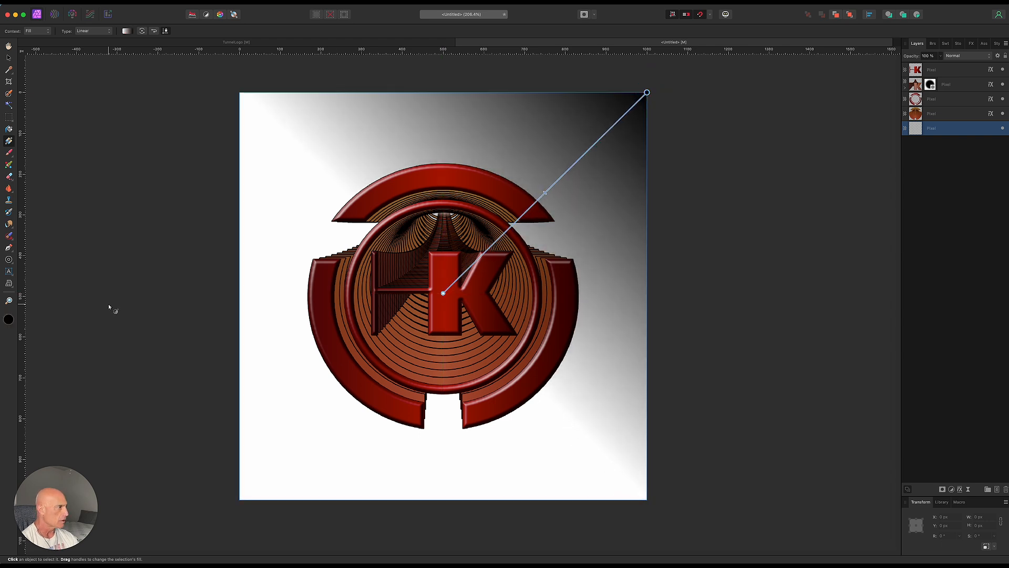
Step: Recolour the background gradient's outer stop at the canvas corner brownish orange, A16910
{"action": "left_click", "coordinate": [9, 319]}
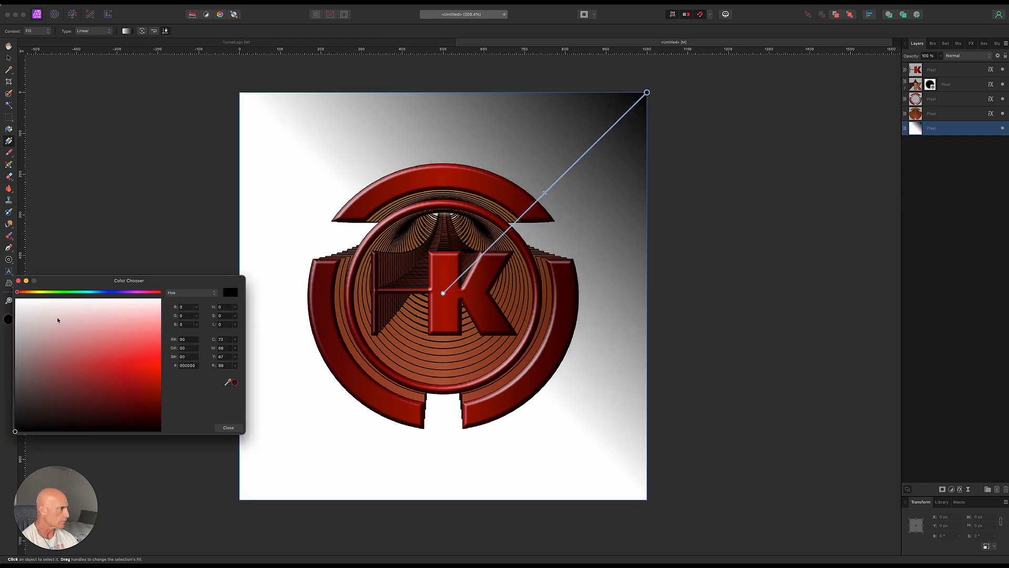
{"action": "left_click", "coordinate": [32, 292]}
{"action": "left_click", "coordinate": [119, 371]}
{"action": "left_click_drag", "start_coordinate": [119, 371], "coordinate": [132, 383]}
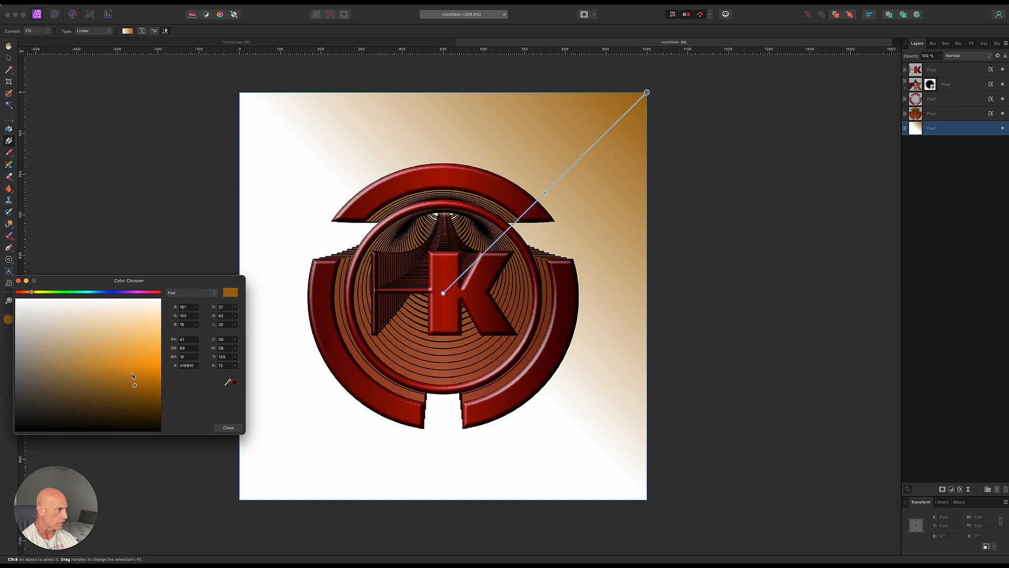
Step: Recolour the background gradient's centre stop light orange, DFA861
{"action": "left_click", "coordinate": [443, 293]}
{"action": "left_click", "coordinate": [30, 292]}
{"action": "left_click", "coordinate": [108, 343]}
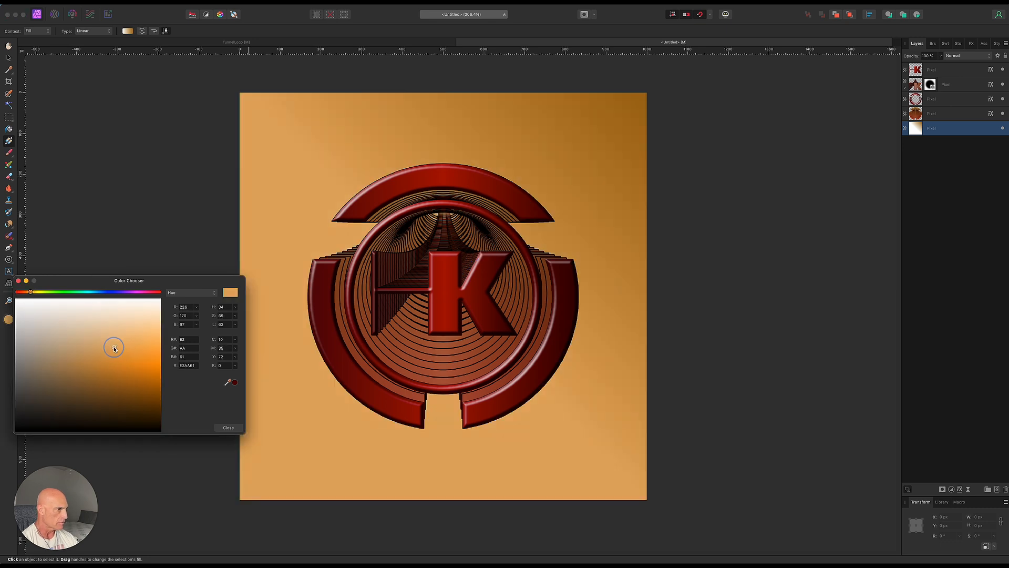
{"action": "left_click", "coordinate": [111, 347]}
{"action": "left_click_drag", "start_coordinate": [111, 347], "coordinate": [112, 348]}
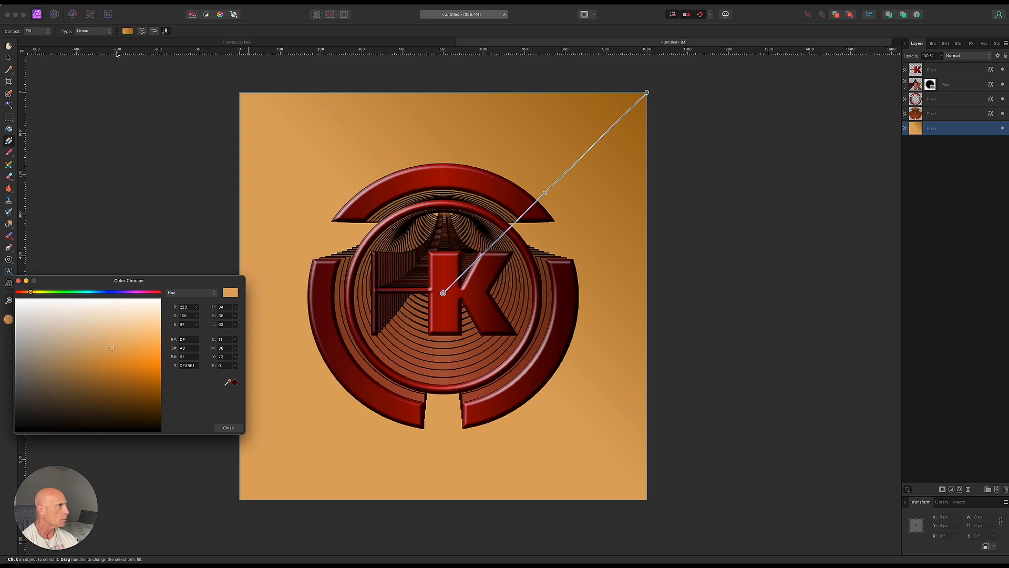
Step: Change the background gradient's type to Radial and finish editing it with the Move tool
{"action": "left_click", "coordinate": [92, 32]}
{"action": "left_click", "coordinate": [89, 47]}
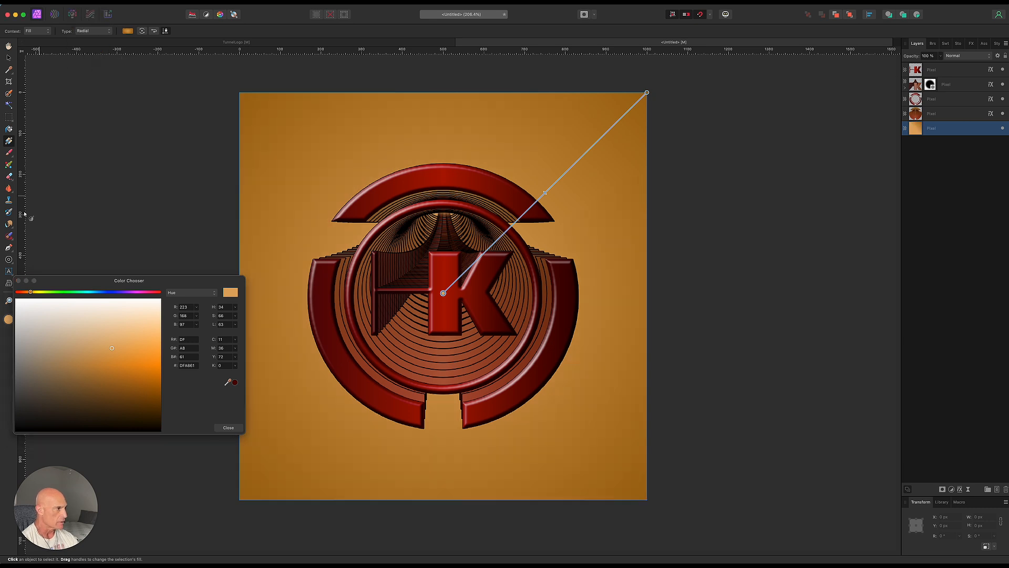
{"action": "left_click", "coordinate": [19, 281]}
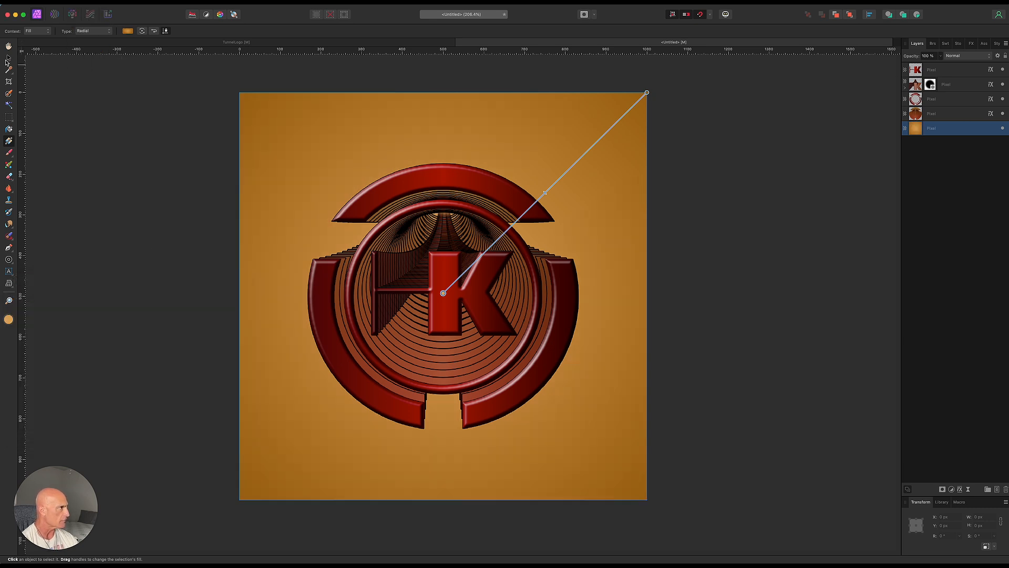
{"action": "left_click", "coordinate": [9, 58]}
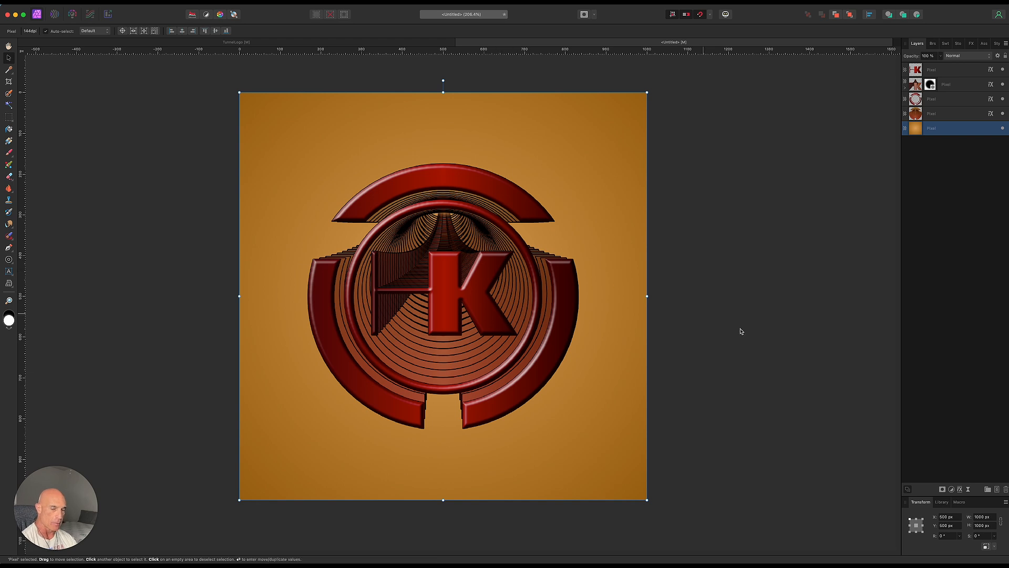
Step: Add a pixel layer above the background gradient and paint a white glow behind the logo with one dab of a very large soft brush
{"action": "left_click", "coordinate": [996, 490]}
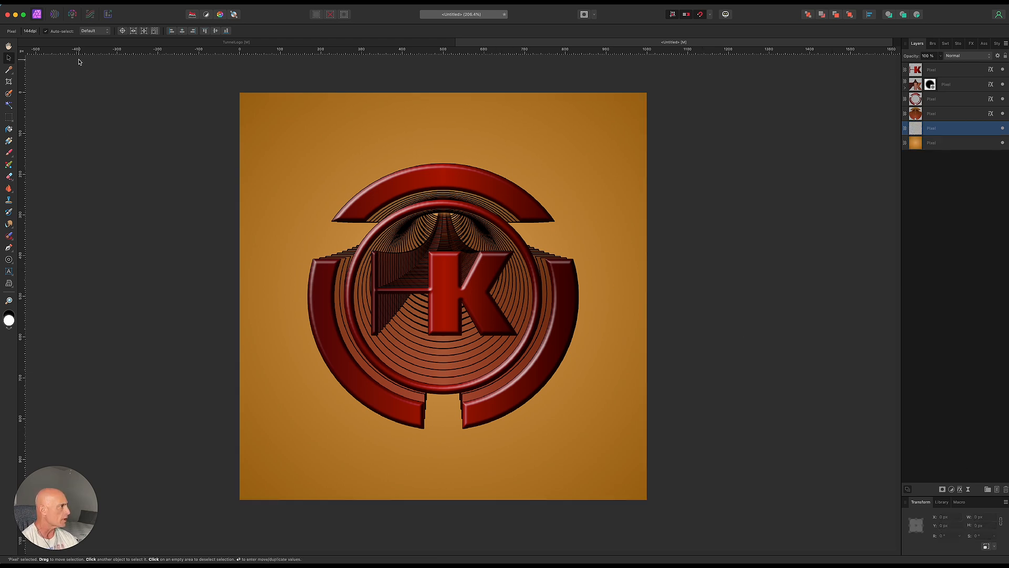
{"action": "left_click", "coordinate": [8, 155]}
{"action": "left_click", "coordinate": [11, 325]}
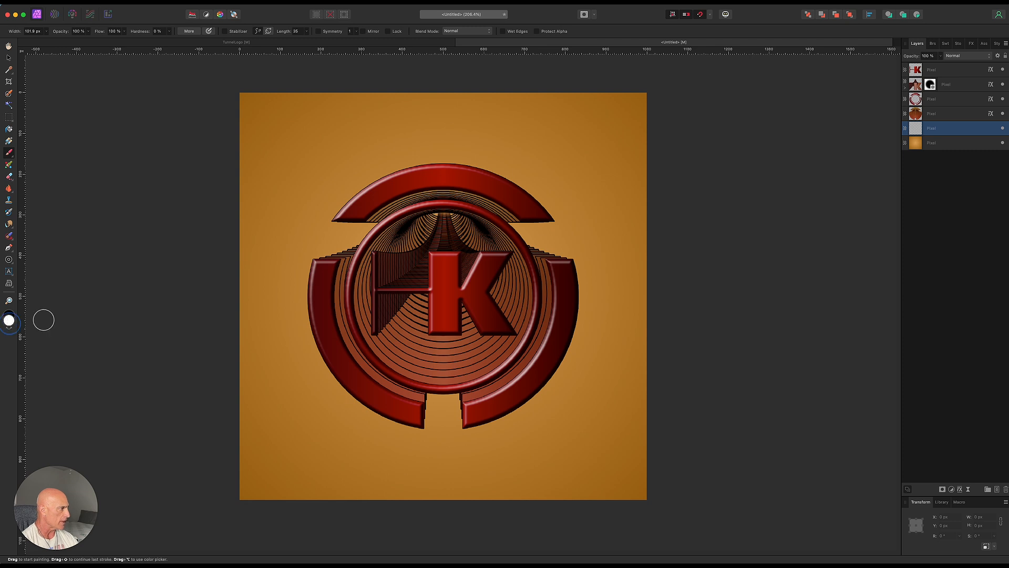
{"action": "key", "text": "bracketright"}
{"action": "key", "text": "bracketright"}
{"action": "key", "text": "bracketright"}
{"action": "key", "text": "bracketright"}
{"action": "key", "text": "bracketright"}
{"action": "key", "text": "bracketright"}
{"action": "key", "text": "bracketright"}
{"action": "key", "text": "bracketright"}
{"action": "key", "text": "bracketright"}
{"action": "key", "text": "bracketright"}
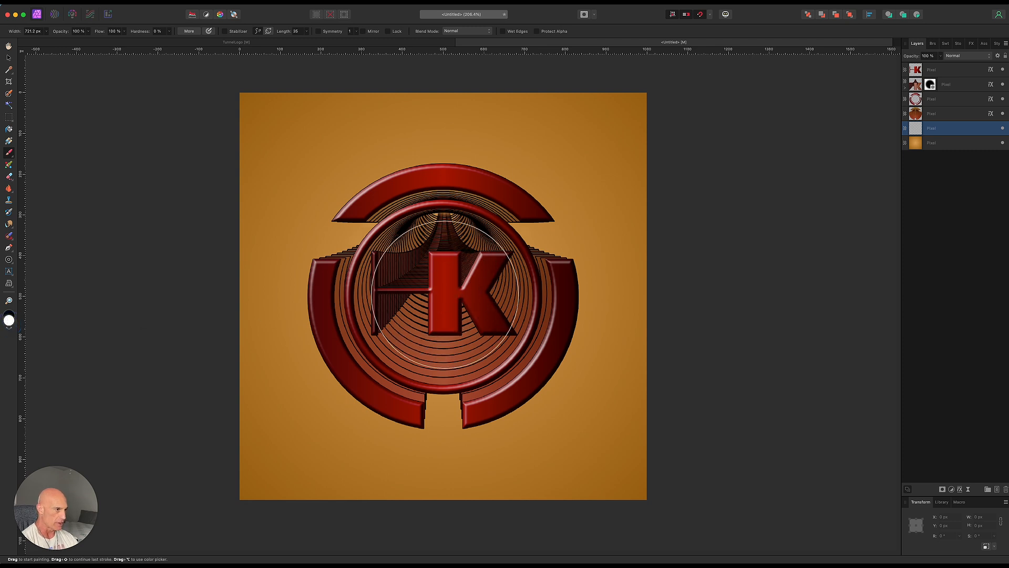
{"action": "left_click", "coordinate": [442, 291]}
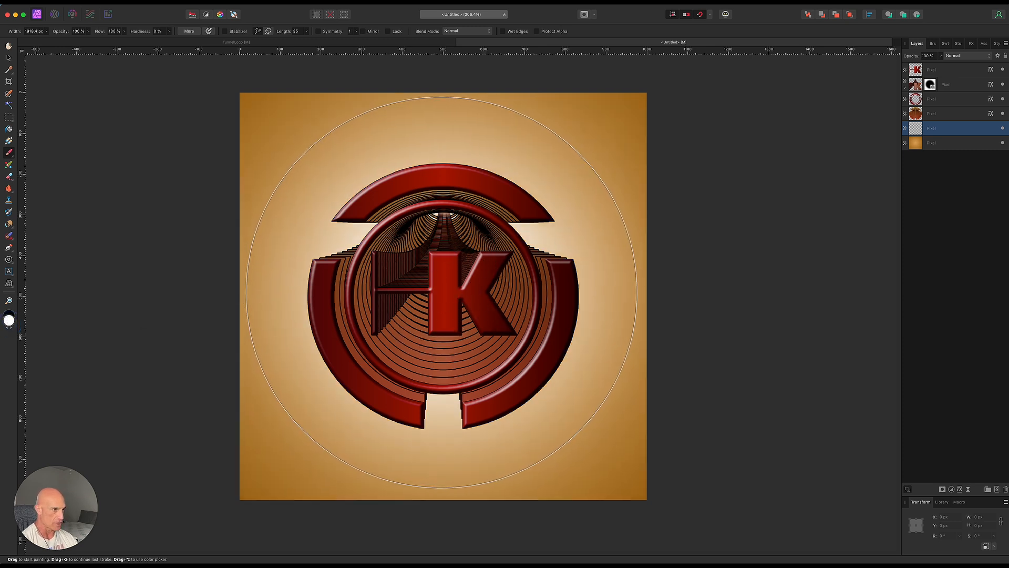
Step: Try strengthening the central glow with a second white brush dab and undo it
{"action": "left_click", "coordinate": [441, 292]}
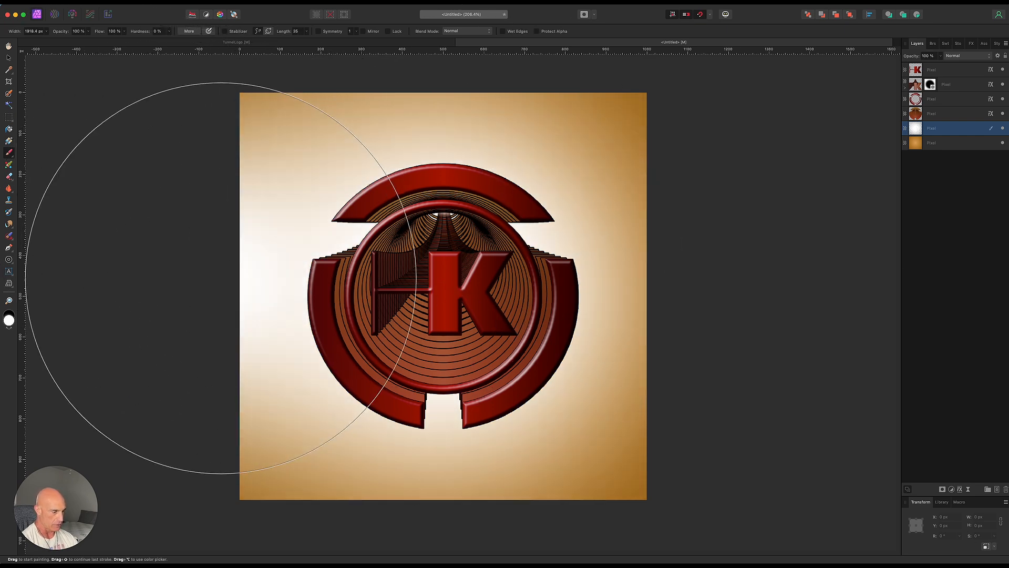
{"action": "key", "text": "v"}
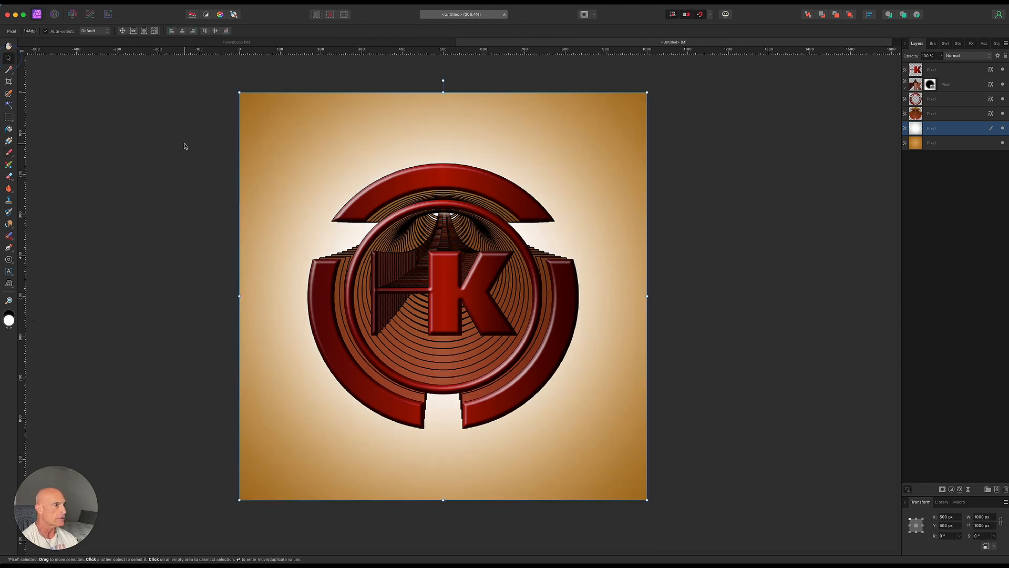
{"action": "key", "text": "super+z"}
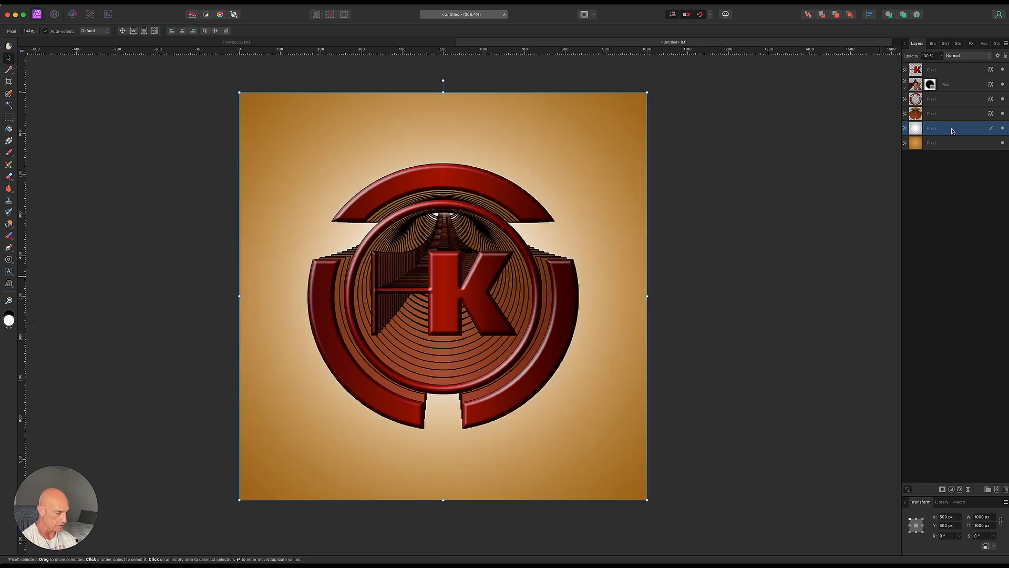
Step: Duplicate the white glow layer and squeeze the copy about the canvas centre into a vertical light beam about 70 px wide
{"action": "key", "text": "super+j"}
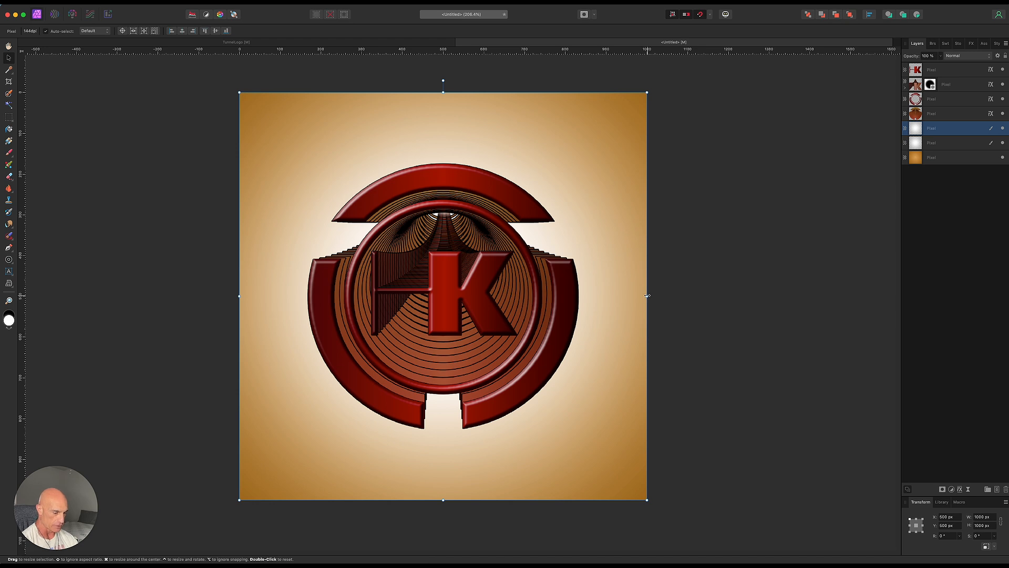
{"action": "left_click_drag", "start_coordinate": [648, 296], "coordinate": [458, 311]}
{"action": "left_click", "coordinate": [704, 278]}
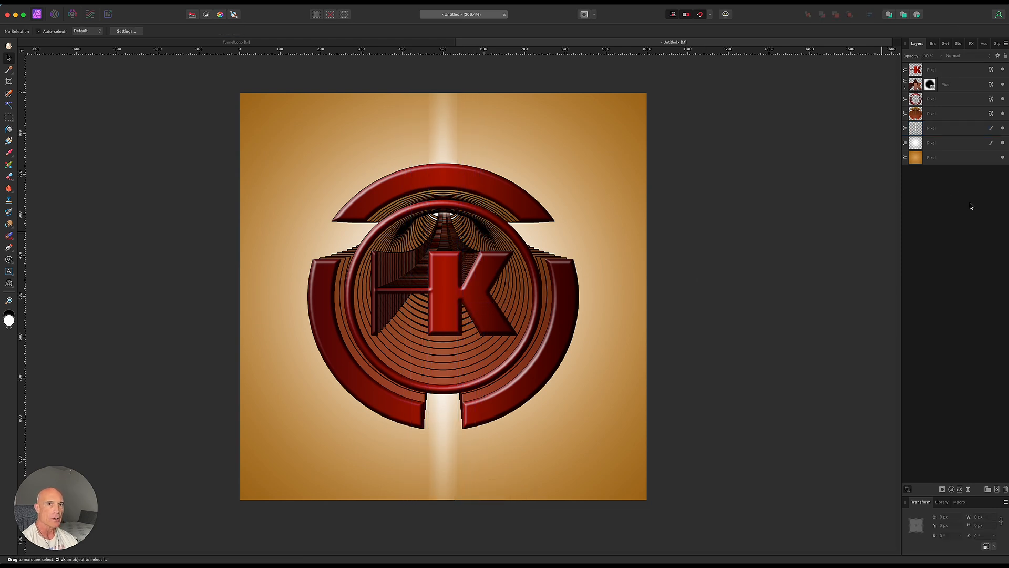
Step: Apply a live Gaussian Blur with a radius of about 7.6 px to the vertical light beam layer
{"action": "left_click", "coordinate": [946, 131]}
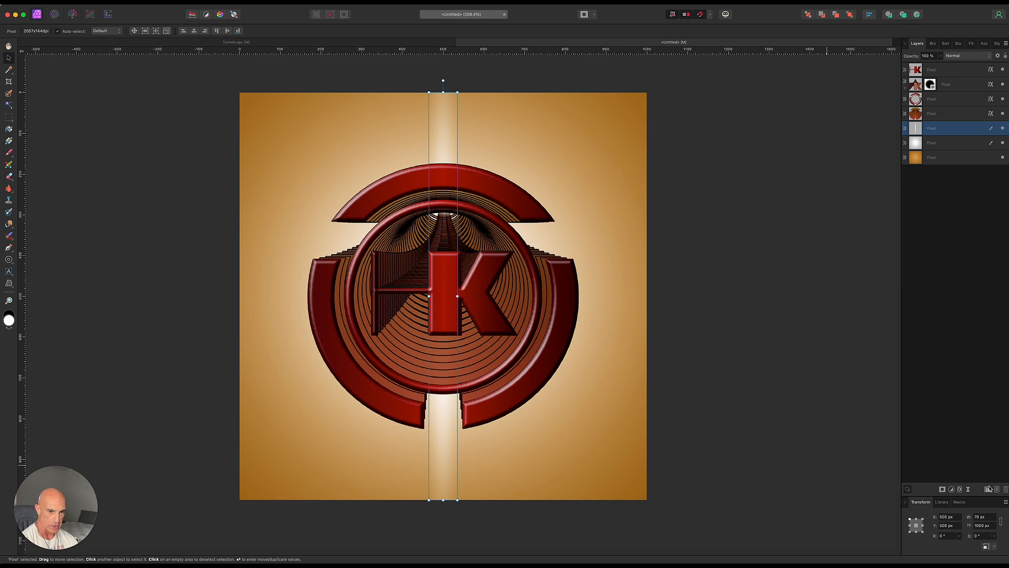
{"action": "left_click", "coordinate": [969, 490]}
{"action": "left_click", "coordinate": [965, 494]}
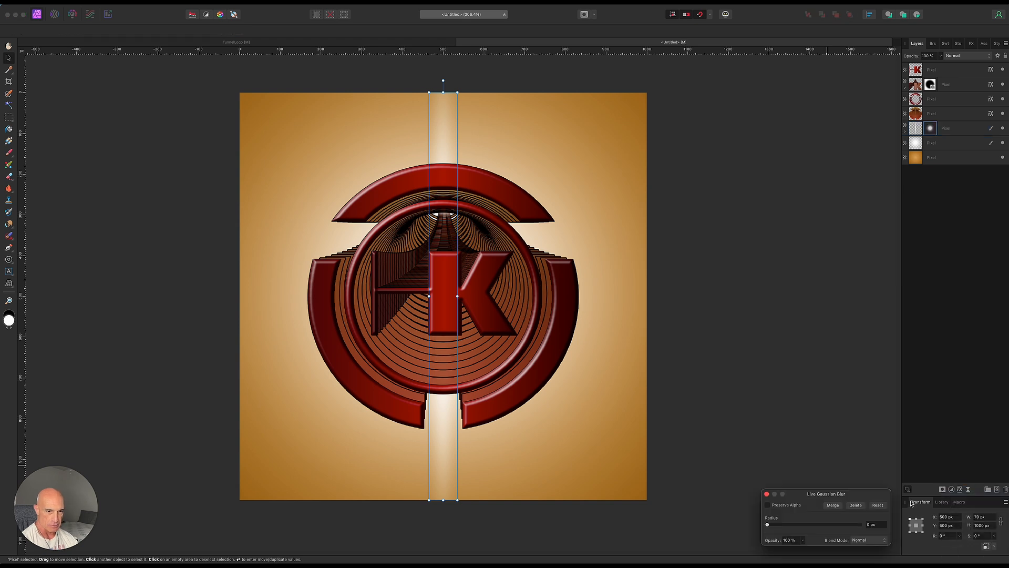
{"action": "left_click_drag", "start_coordinate": [782, 527], "coordinate": [803, 527]}
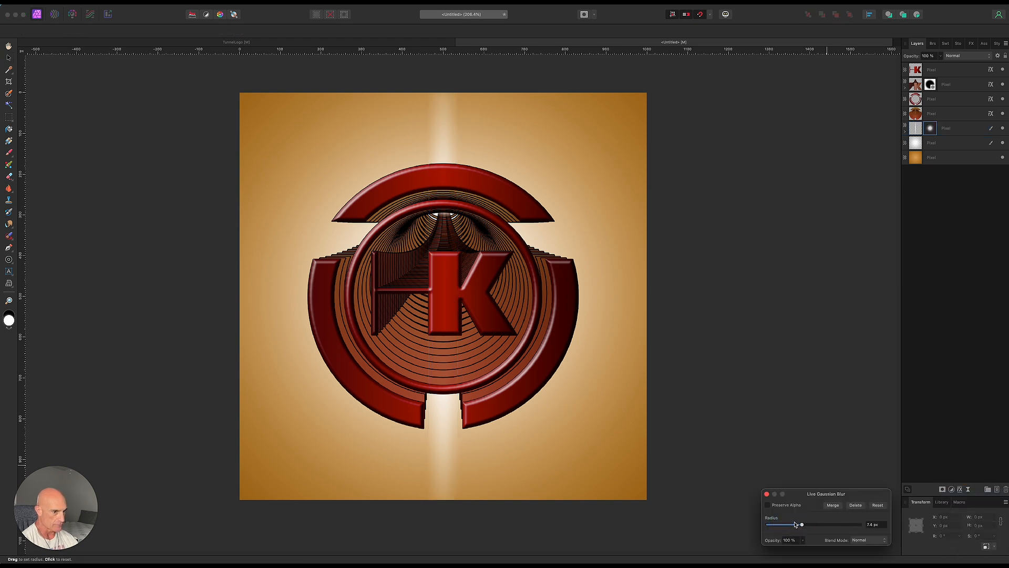
{"action": "left_click", "coordinate": [767, 494]}
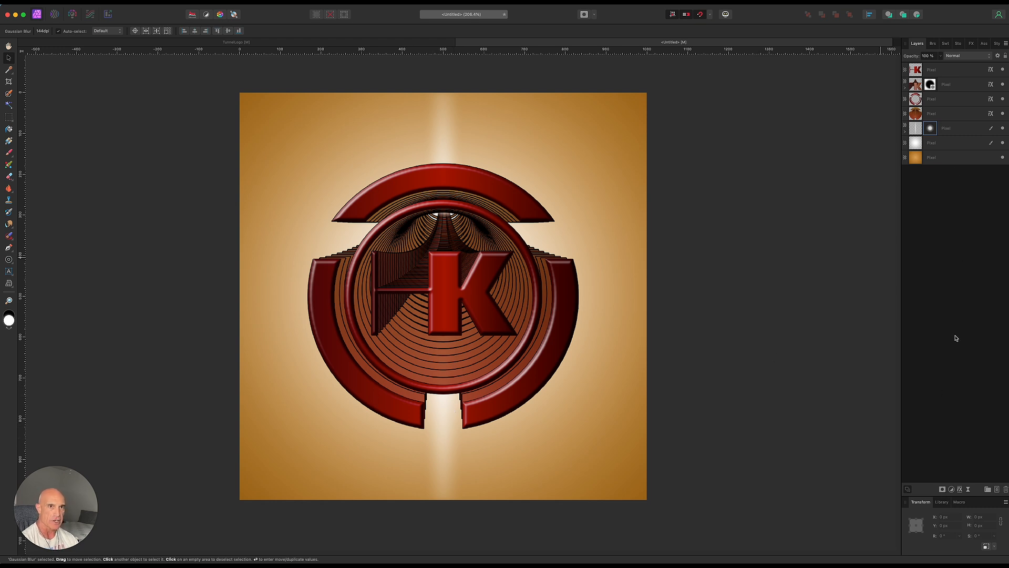
Step: Add a pixel layer directly above the light beam layer and set up a soft black brush about 378 px wide
{"action": "left_click", "coordinate": [955, 161]}
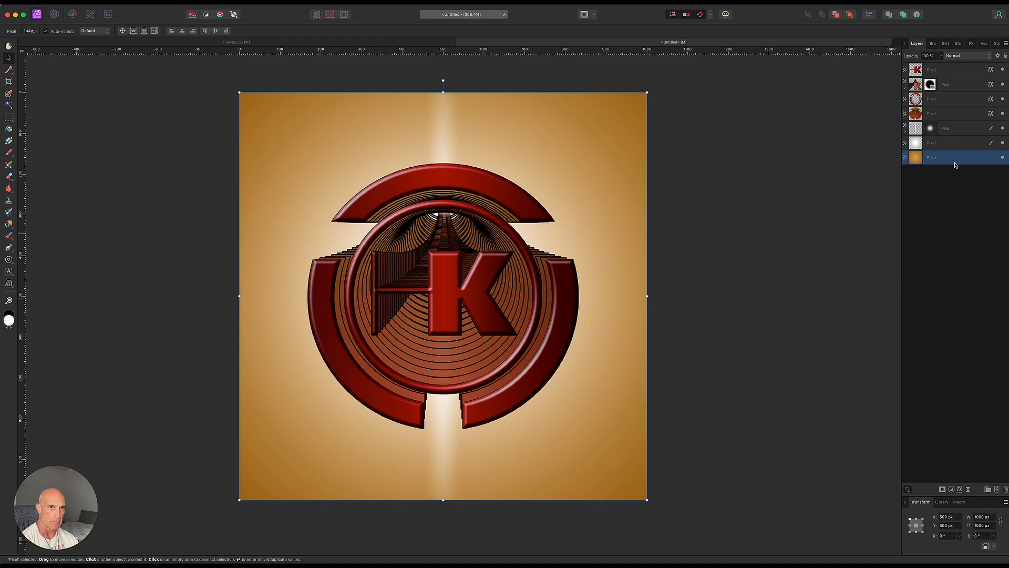
{"action": "left_click", "coordinate": [997, 490]}
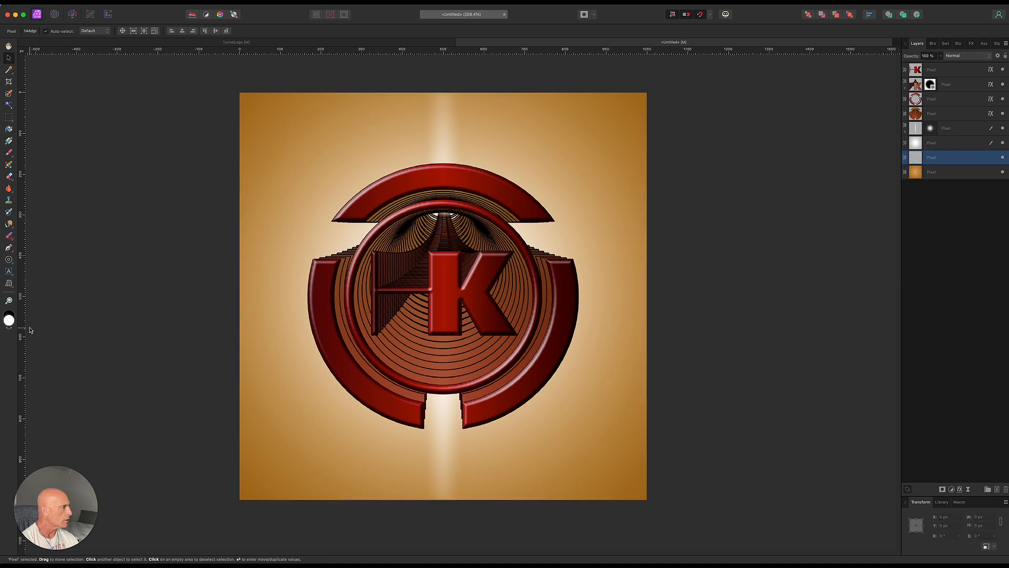
{"action": "left_click", "coordinate": [11, 155]}
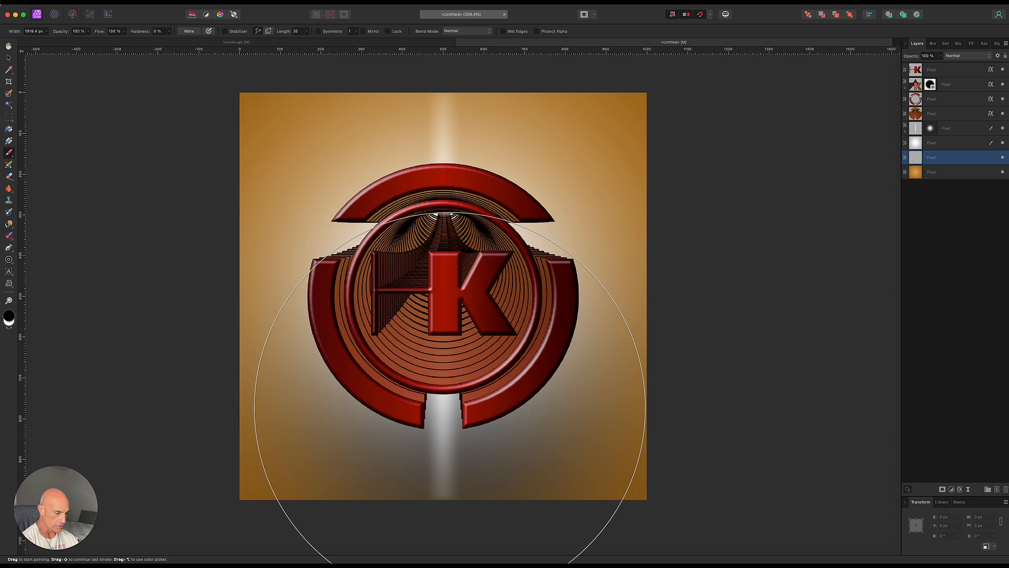
{"action": "key", "text": "bracketleft"}
{"action": "key", "text": "bracketleft"}
{"action": "key", "text": "bracketleft"}
{"action": "key", "text": "bracketleft"}
{"action": "key", "text": "bracketleft"}
{"action": "key", "text": "bracketleft"}
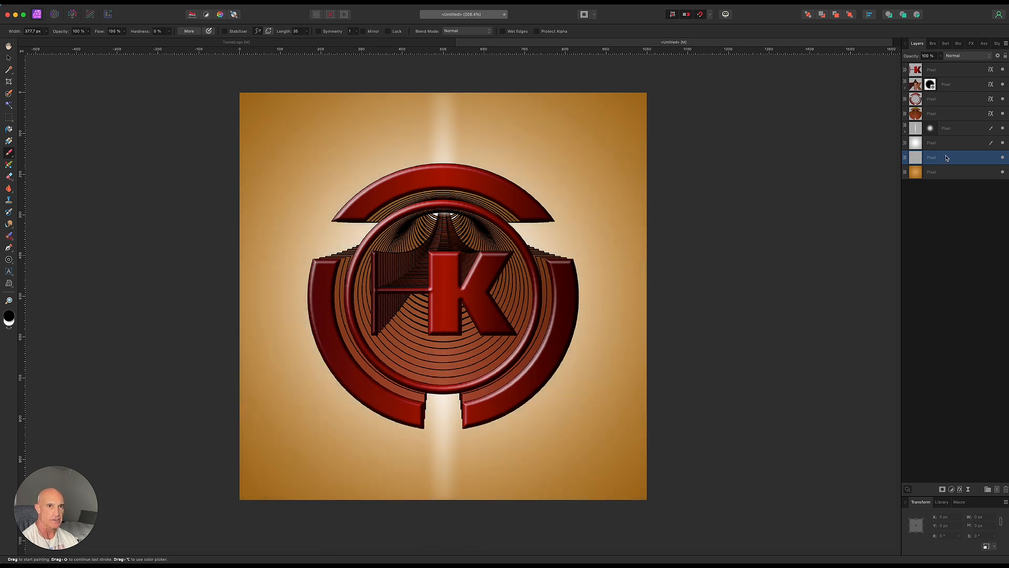
{"action": "left_click_drag", "start_coordinate": [946, 156], "coordinate": [952, 125]}
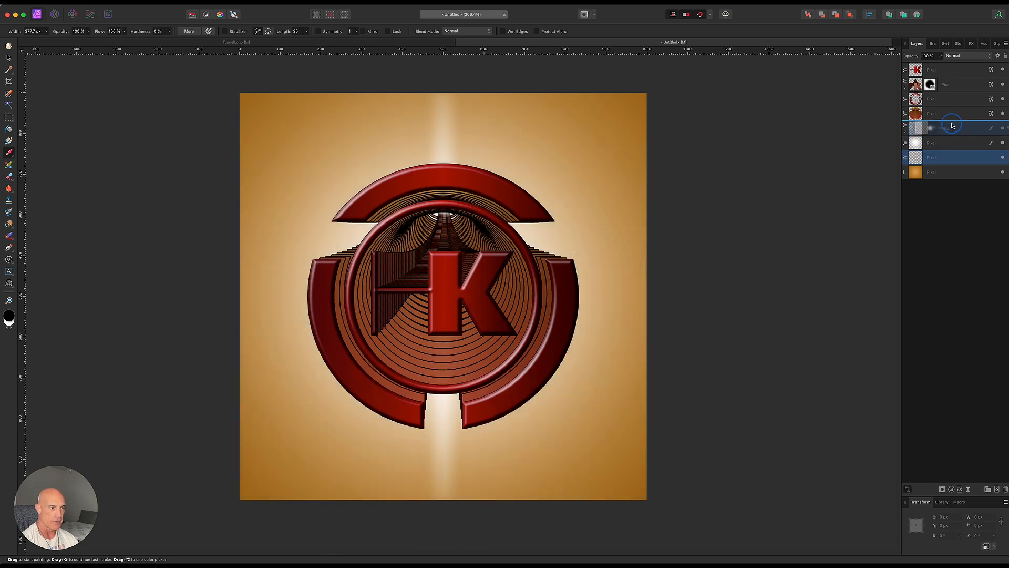
{"action": "left_click_drag", "start_coordinate": [952, 125], "coordinate": [953, 127]}
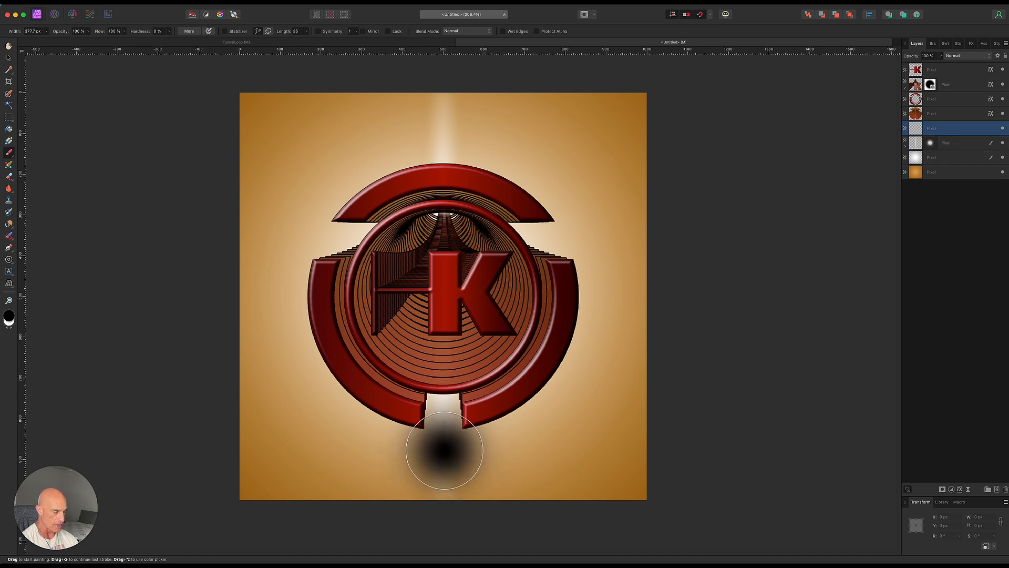
Step: Paint one black dab below the logo and stretch it about its centre into a shadow about 962 px wide
{"action": "left_click", "coordinate": [443, 455]}
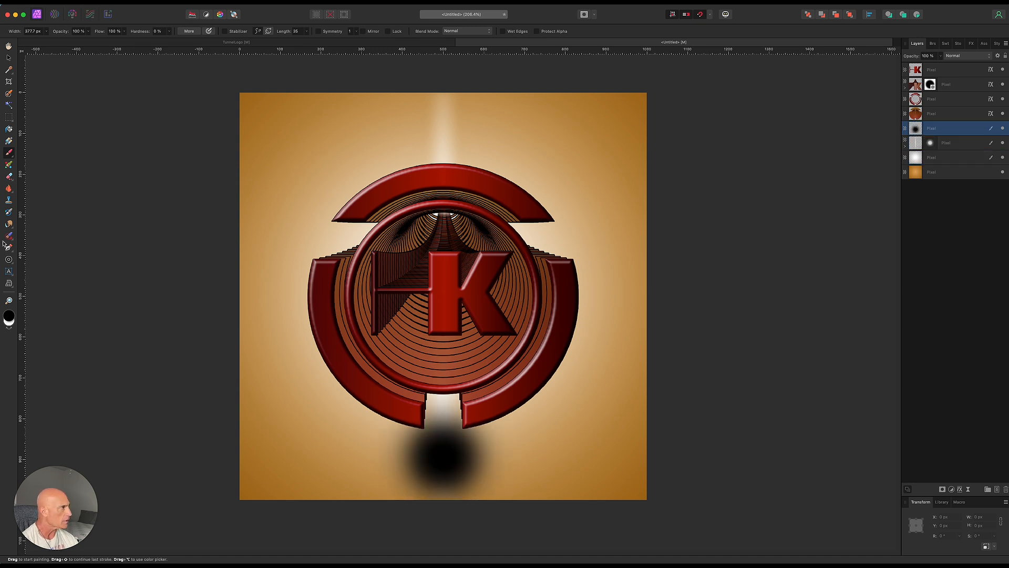
{"action": "left_click", "coordinate": [8, 58]}
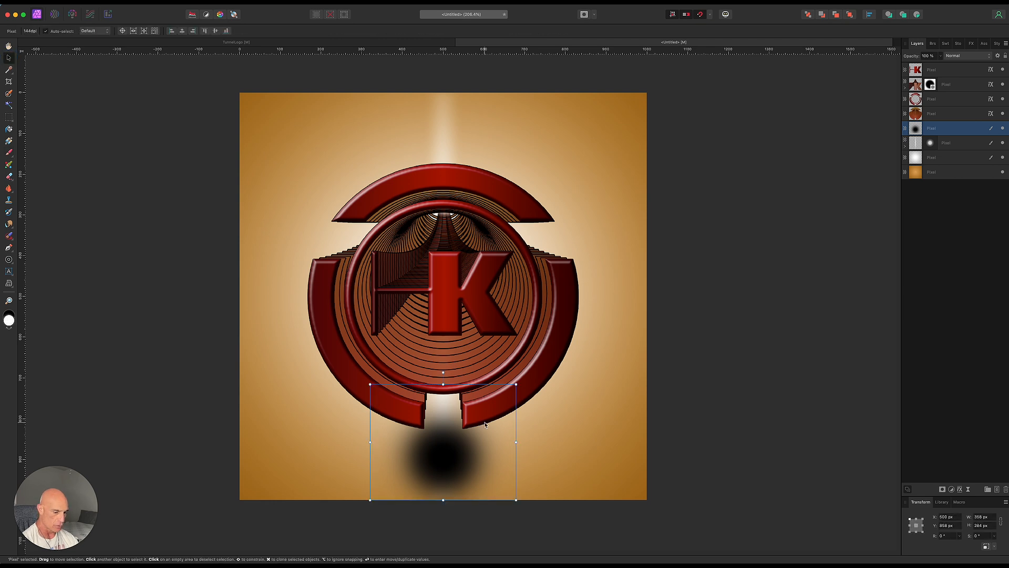
{"action": "left_click_drag", "start_coordinate": [516, 442], "coordinate": [639, 442]}
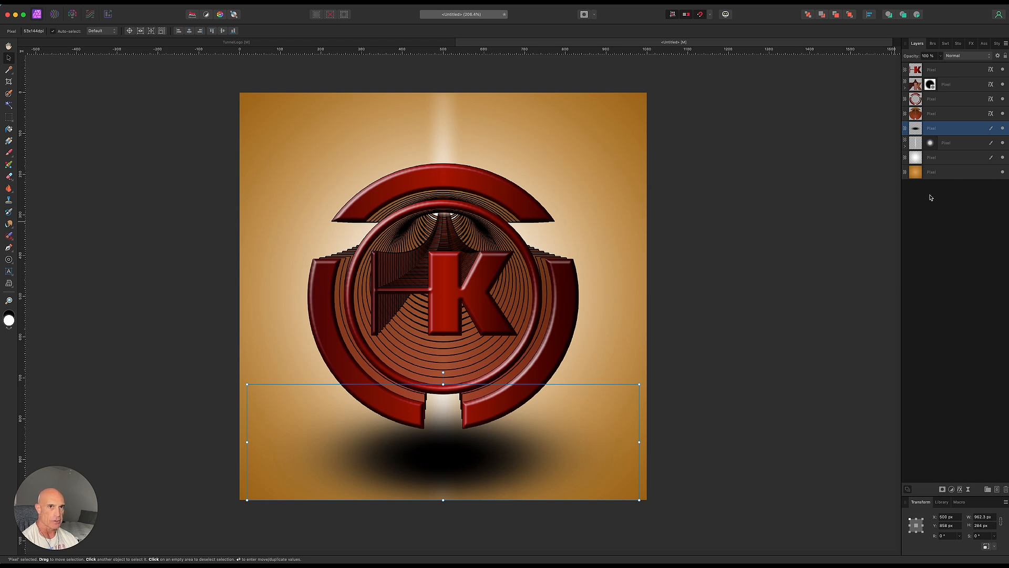
Step: Give the shadow layer a Color Overlay in dark red sampled from the logo and add noise to the colour
{"action": "left_click", "coordinate": [960, 491]}
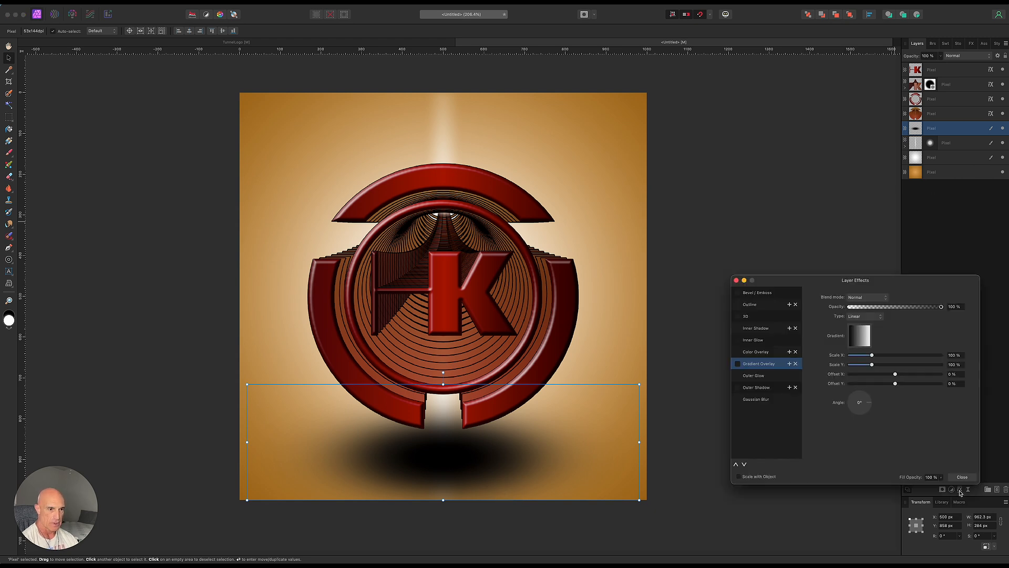
{"action": "left_click", "coordinate": [738, 352]}
{"action": "left_click", "coordinate": [858, 316]}
{"action": "left_click", "coordinate": [919, 329]}
{"action": "left_click_drag", "start_coordinate": [789, 356], "coordinate": [567, 286]}
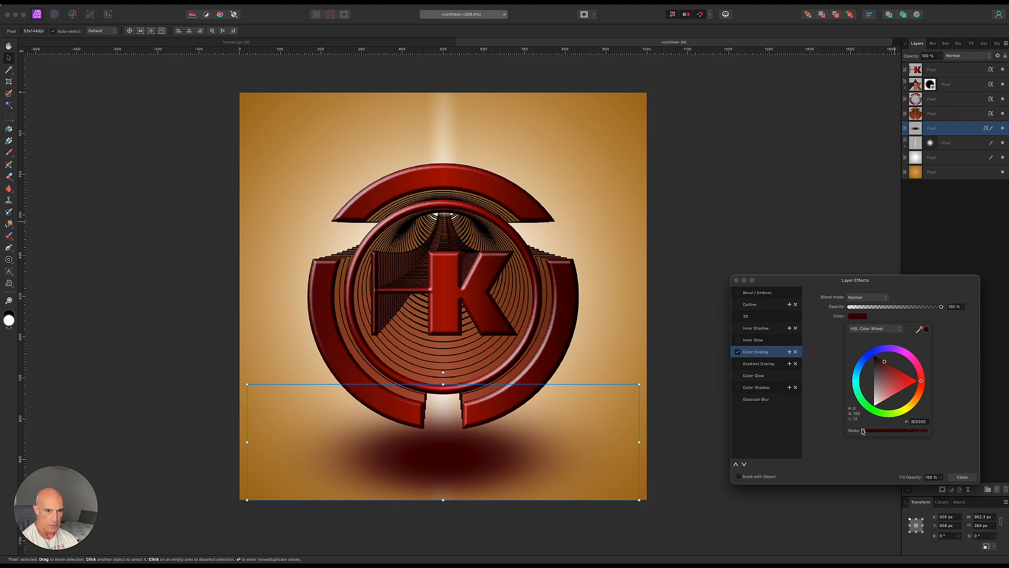
{"action": "left_click_drag", "start_coordinate": [863, 431], "coordinate": [892, 434]}
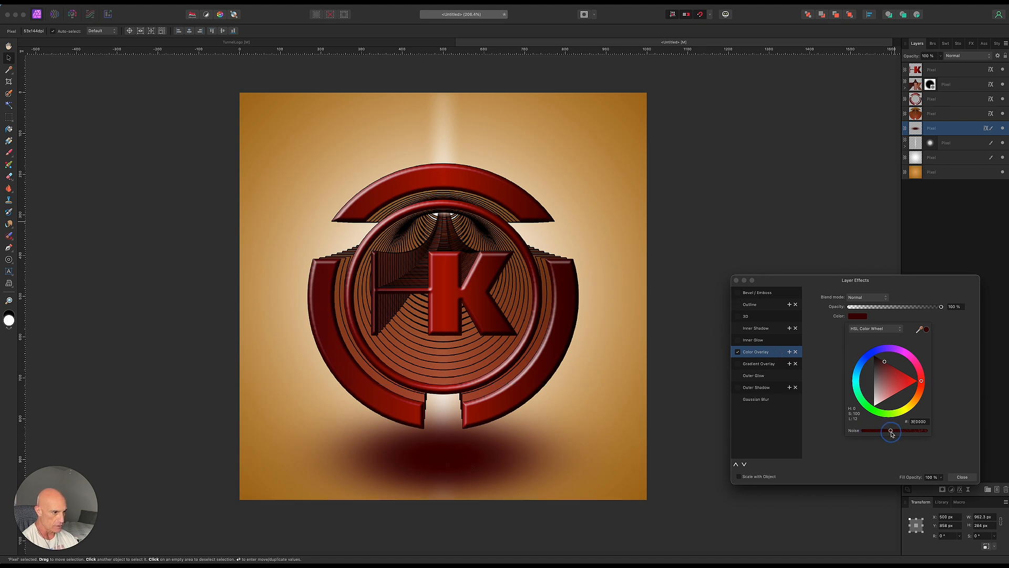
{"action": "left_click", "coordinate": [710, 368]}
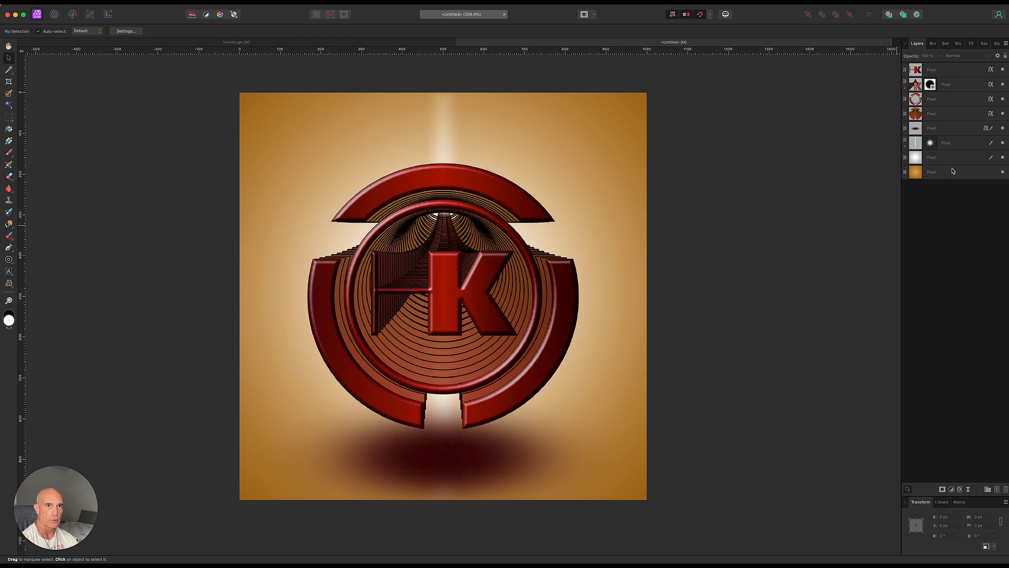
Step: Add a pixel layer above the HK lettering and draw a thin white rectangle about 580 by 4 px along the letters' top edge
{"action": "left_click", "coordinate": [956, 73]}
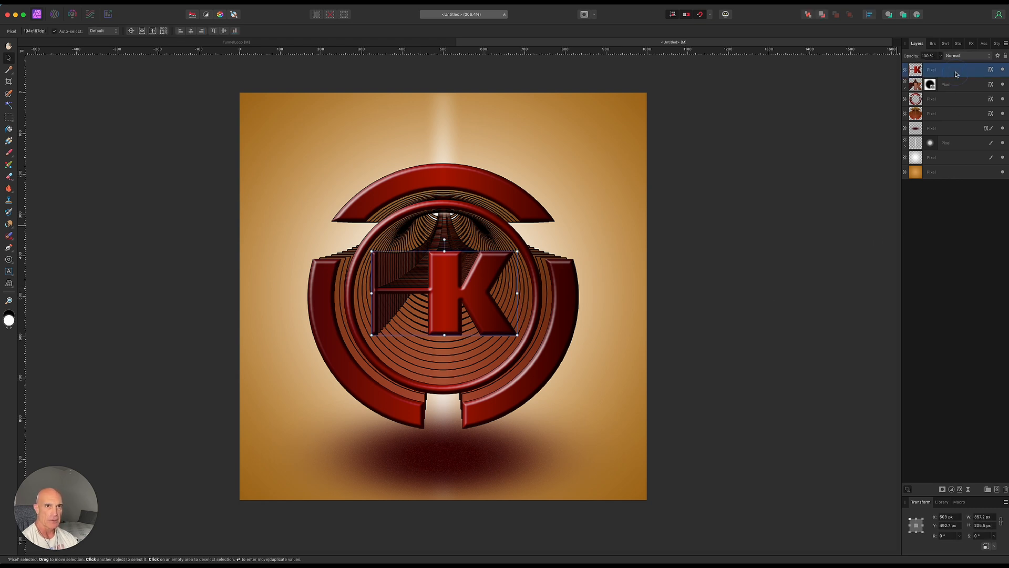
{"action": "left_click", "coordinate": [997, 490]}
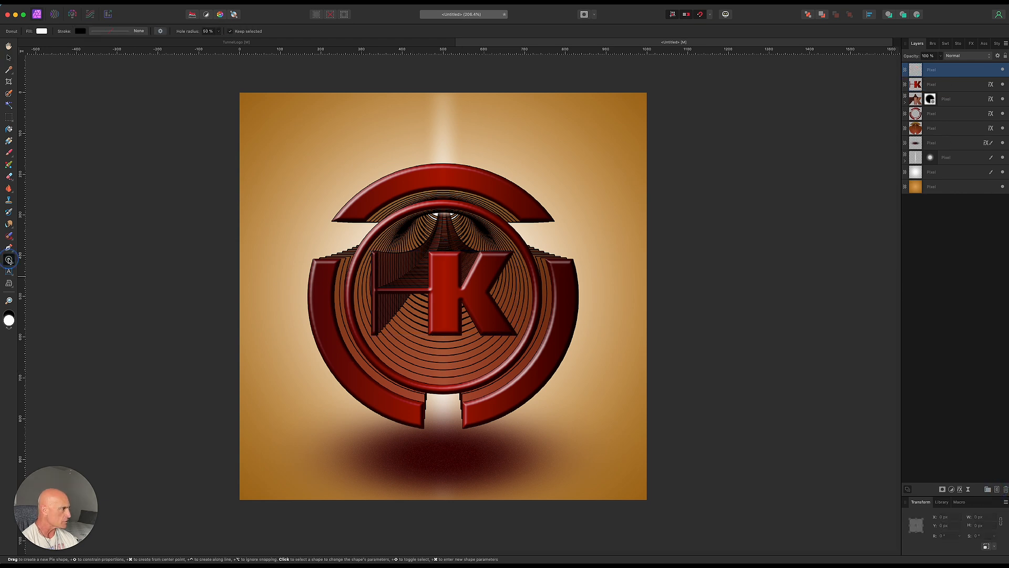
{"action": "left_click", "coordinate": [9, 259]}
{"action": "left_click", "coordinate": [47, 256]}
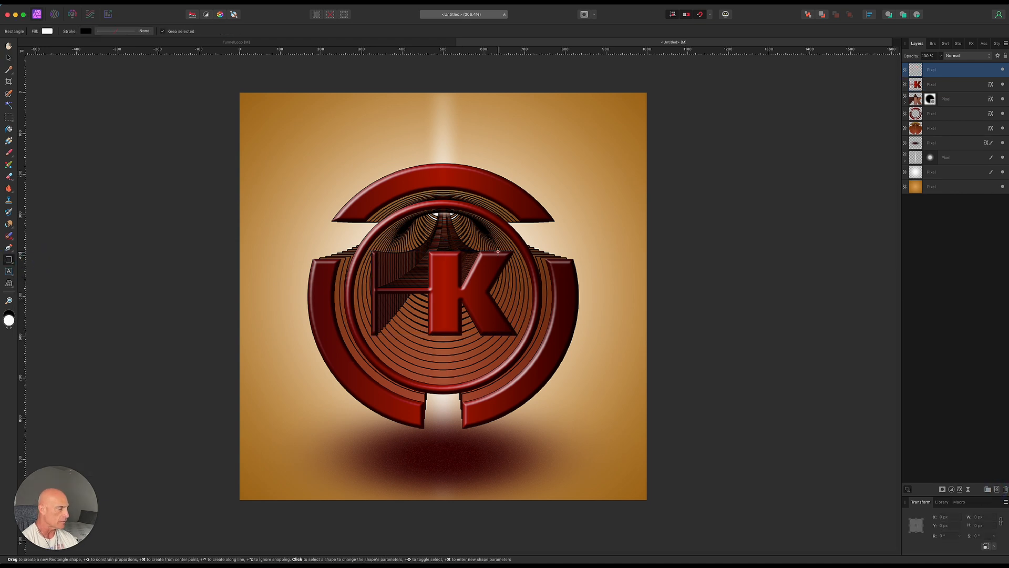
{"action": "left_click_drag", "start_coordinate": [338, 244], "coordinate": [575, 245]}
{"action": "key", "text": "v"}
{"action": "mouse_move", "coordinate": [455, 246]}
{"action": "left_mouse_down"}
{"action": "mouse_move", "coordinate": [436, 254]}
{"action": "mouse_move", "coordinate": [444, 257]}
{"action": "left_mouse_up"}
Step: Apply a live horizontal Motion Blur to the thin white rectangle and rasterize it into a light streak
{"action": "left_click", "coordinate": [968, 490]}
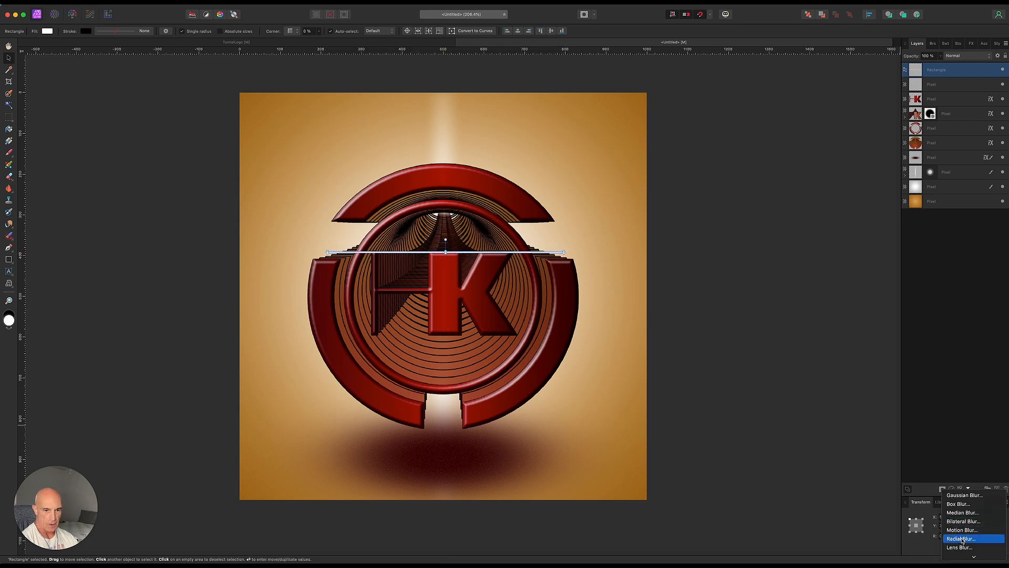
{"action": "left_click", "coordinate": [972, 532]}
{"action": "left_click_drag", "start_coordinate": [766, 498], "coordinate": [855, 500]}
{"action": "left_click", "coordinate": [766, 465]}
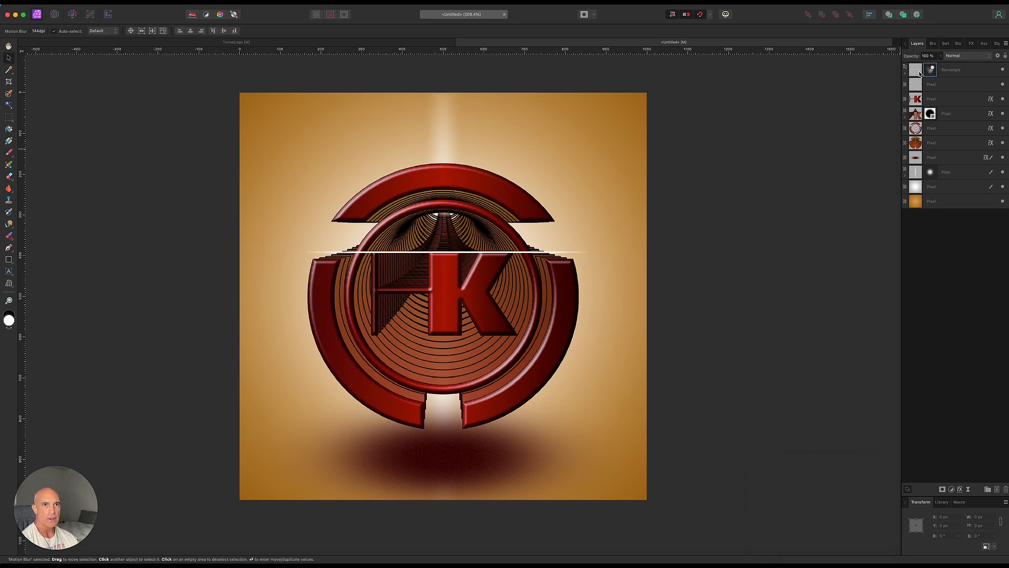
{"action": "right_click", "coordinate": [965, 72]}
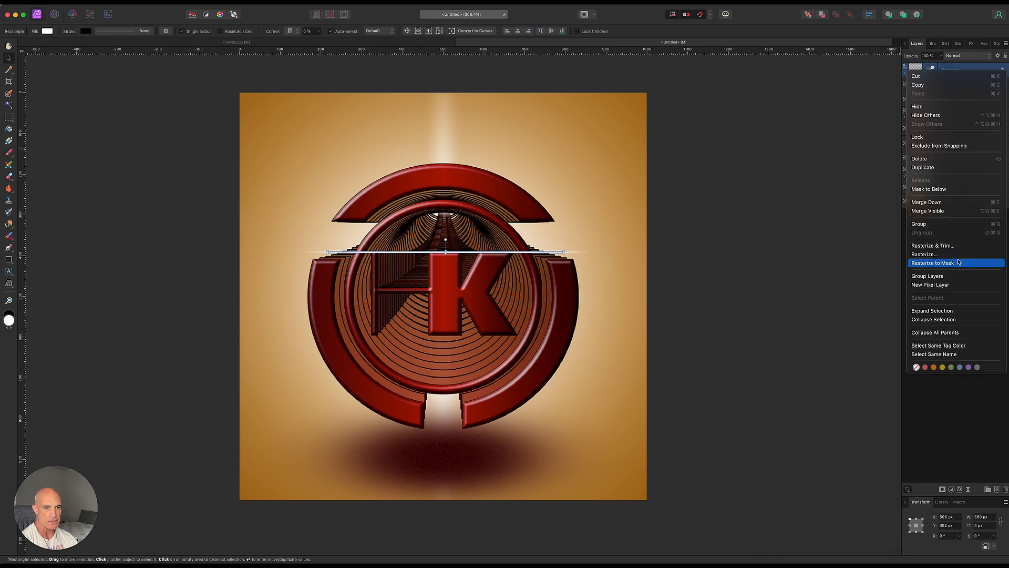
{"action": "left_click", "coordinate": [953, 254]}
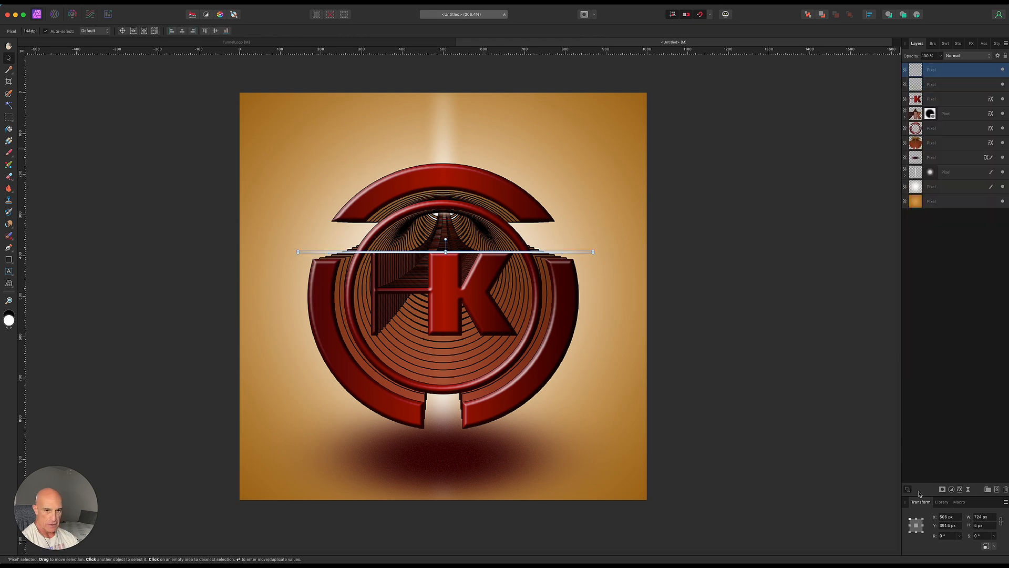
Step: Add a white Outer Glow to the light streak with a radius of about 6.7 px and 61% intensity
{"action": "left_click", "coordinate": [960, 489]}
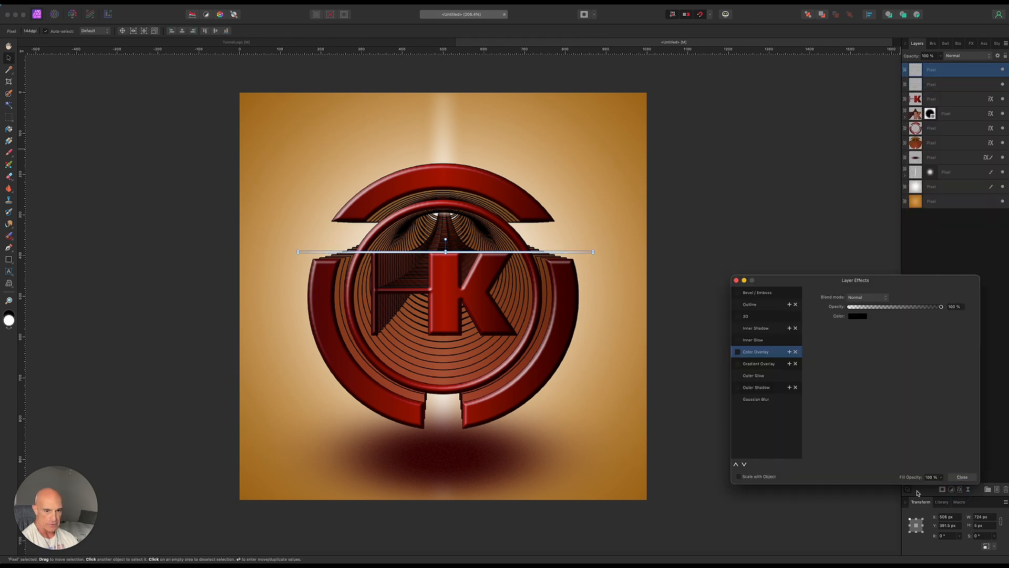
{"action": "left_click", "coordinate": [737, 375]}
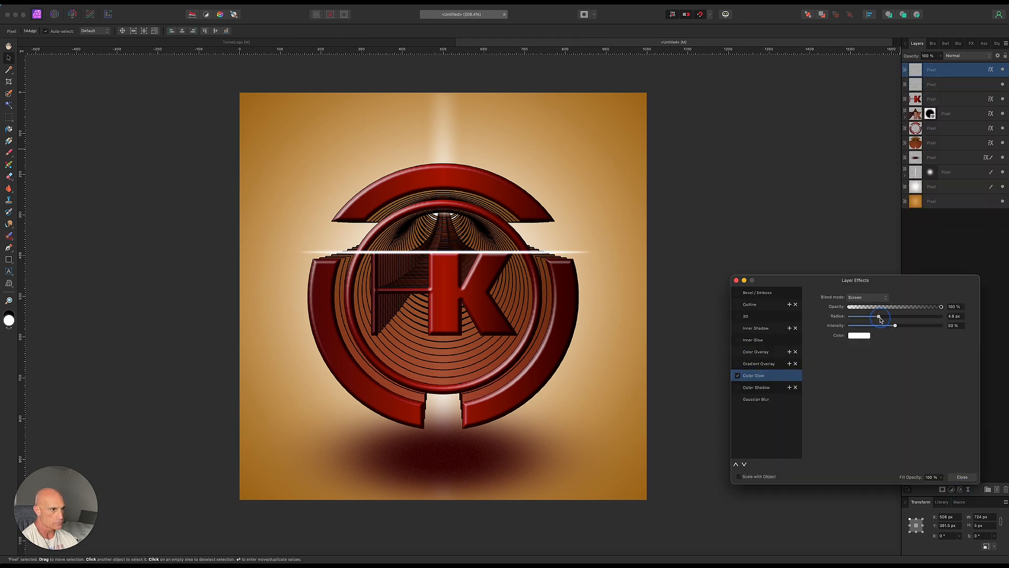
{"action": "mouse_move", "coordinate": [886, 325]}
{"action": "left_mouse_down"}
{"action": "mouse_move", "coordinate": [905, 326]}
{"action": "mouse_move", "coordinate": [883, 318]}
{"action": "left_mouse_up"}
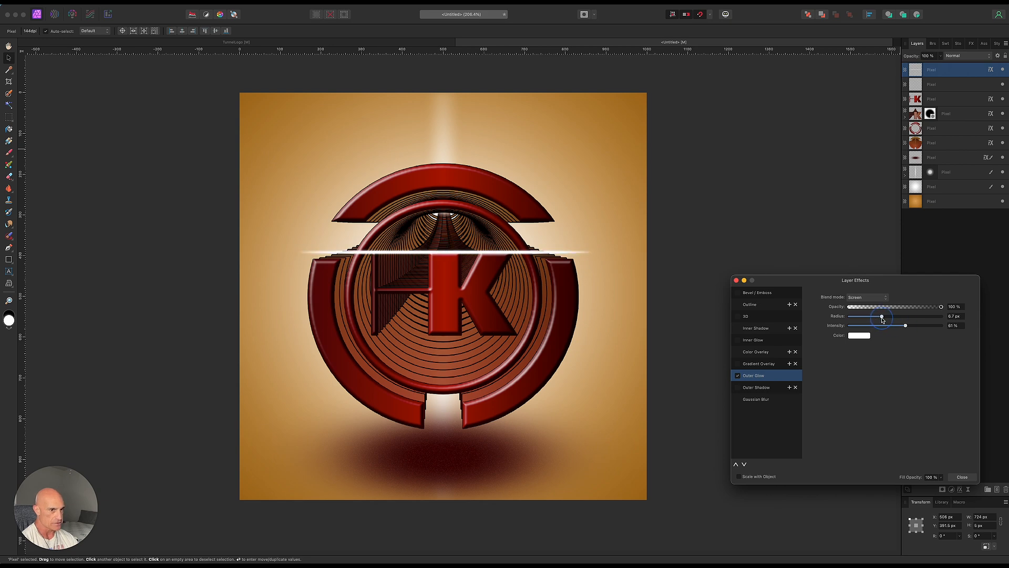
{"action": "left_click", "coordinate": [736, 281]}
Step: Set the light streak layer's blend mode to Add and its opacity to about 75%
{"action": "left_click", "coordinate": [952, 56]}
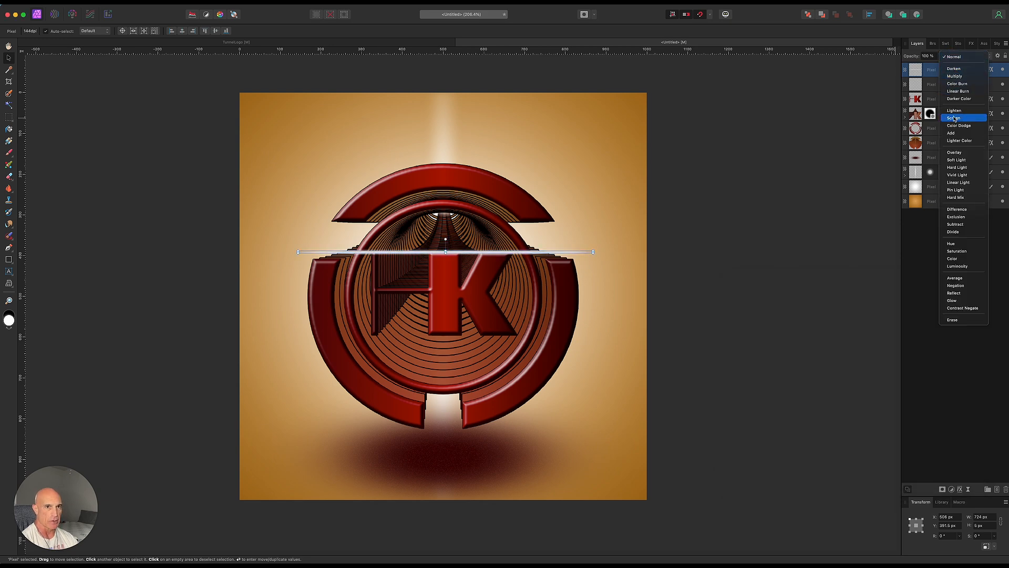
{"action": "left_click", "coordinate": [951, 133]}
{"action": "left_click", "coordinate": [117, 136]}
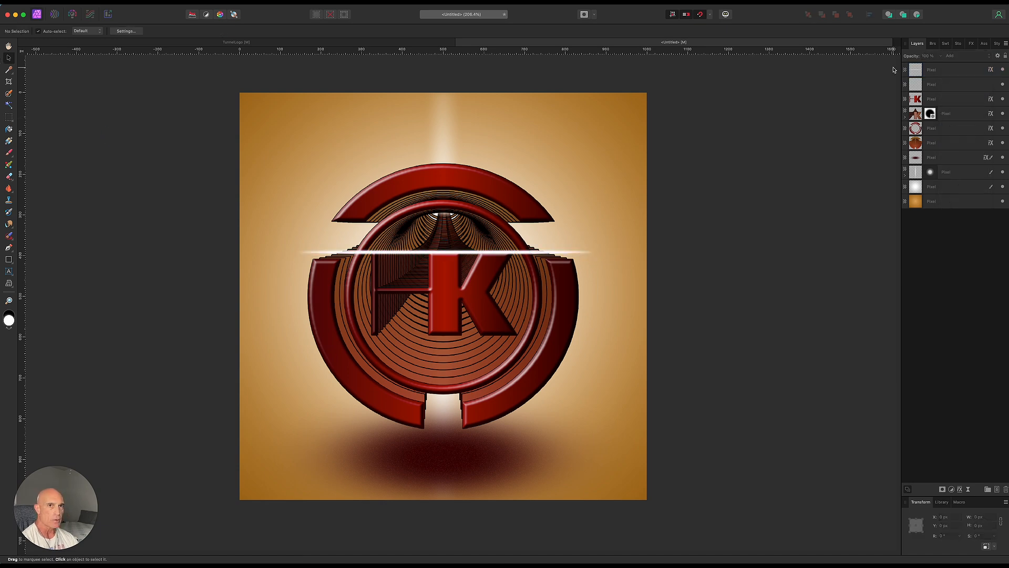
{"action": "left_click", "coordinate": [940, 72]}
{"action": "left_click", "coordinate": [941, 56]}
{"action": "left_click_drag", "start_coordinate": [939, 64], "coordinate": [925, 74]}
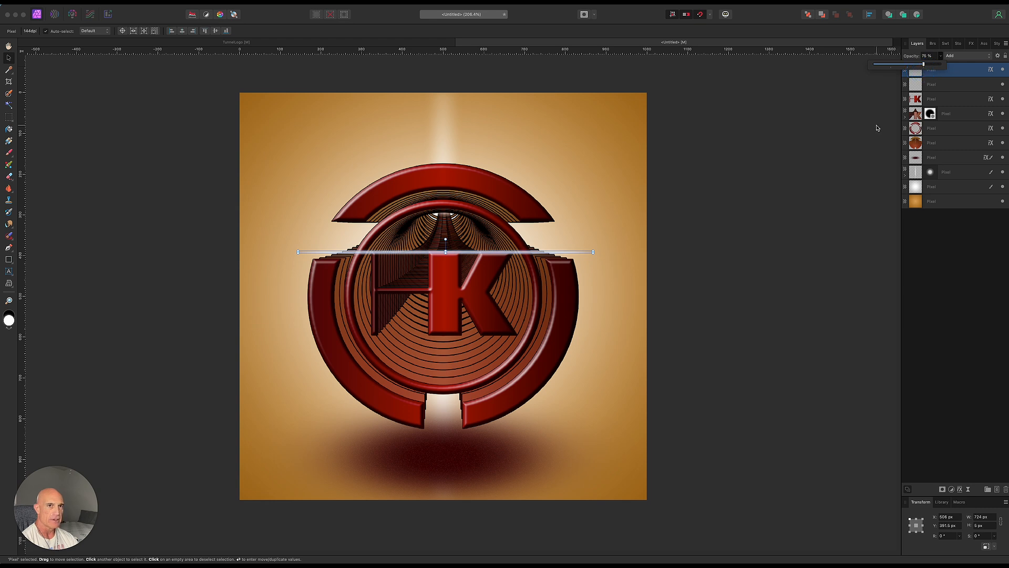
{"action": "left_click", "coordinate": [736, 158]}
Step: Turn the light streak vertical along the K's left edge and hide its layer
{"action": "left_click", "coordinate": [357, 253]}
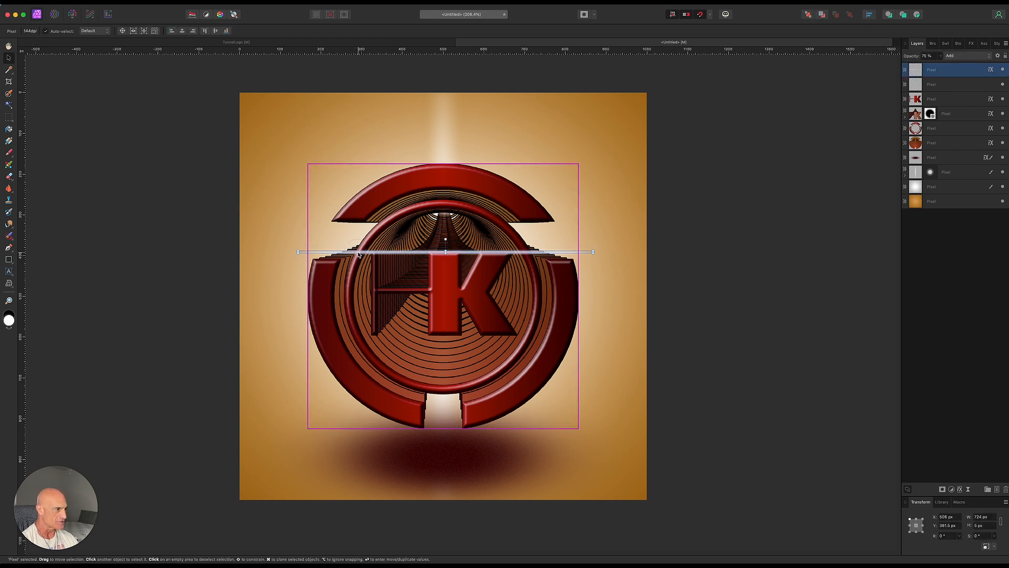
{"action": "key", "text": "Down"}
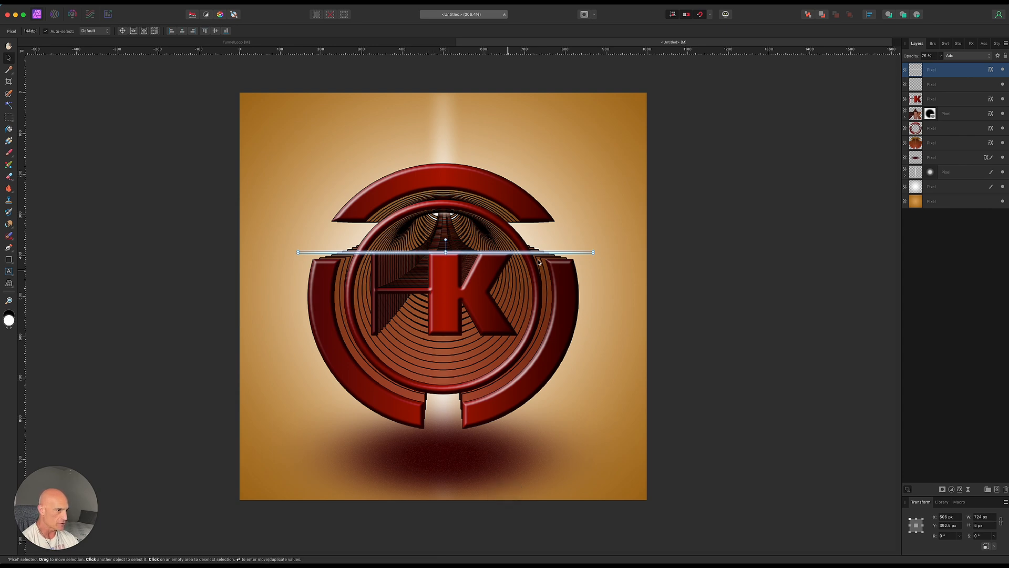
{"action": "left_click_drag", "start_coordinate": [445, 240], "coordinate": [534, 253]}
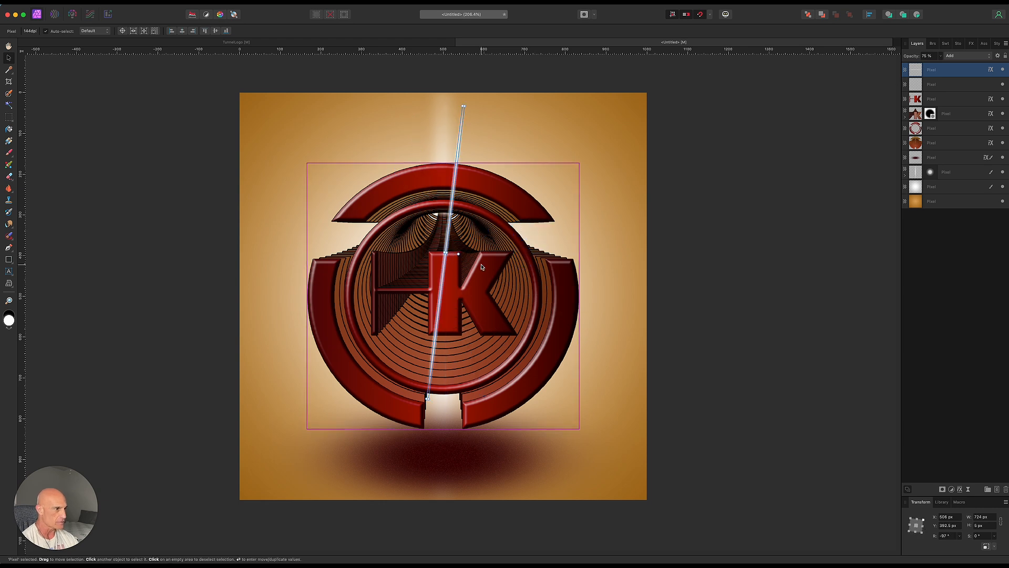
{"action": "left_click_drag", "start_coordinate": [444, 271], "coordinate": [430, 271]}
{"action": "left_click", "coordinate": [687, 223]}
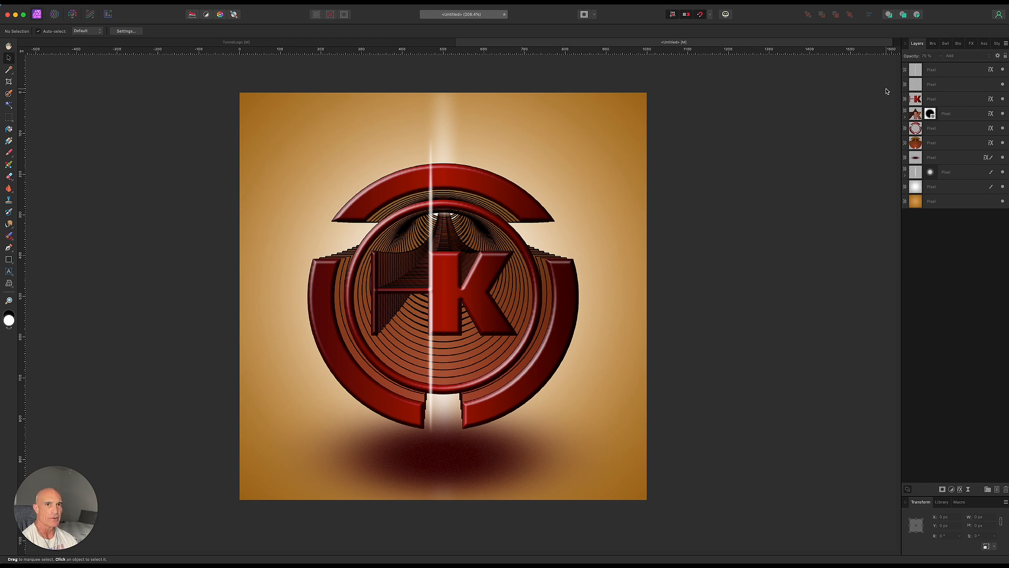
{"action": "left_click", "coordinate": [1002, 70]}
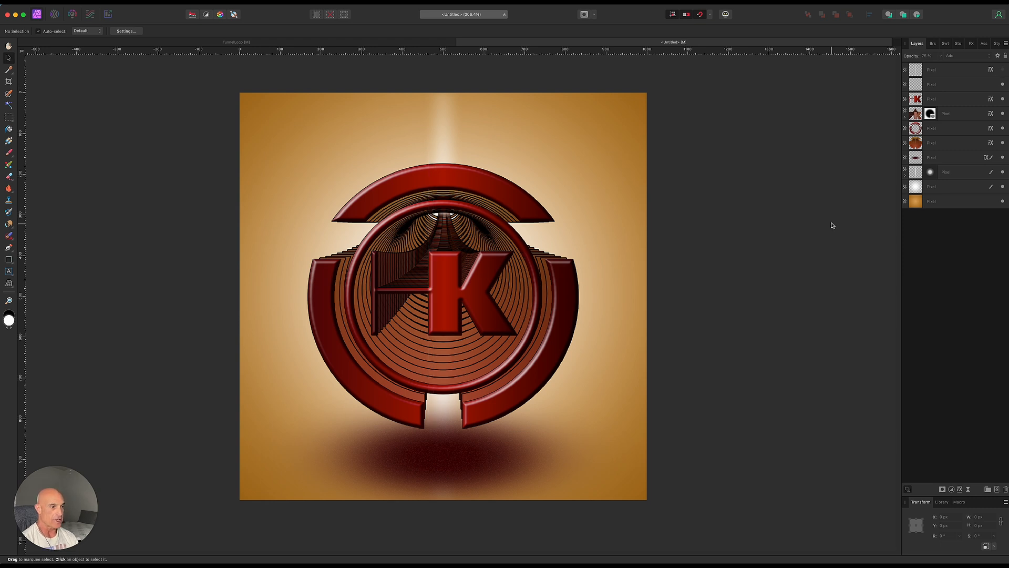